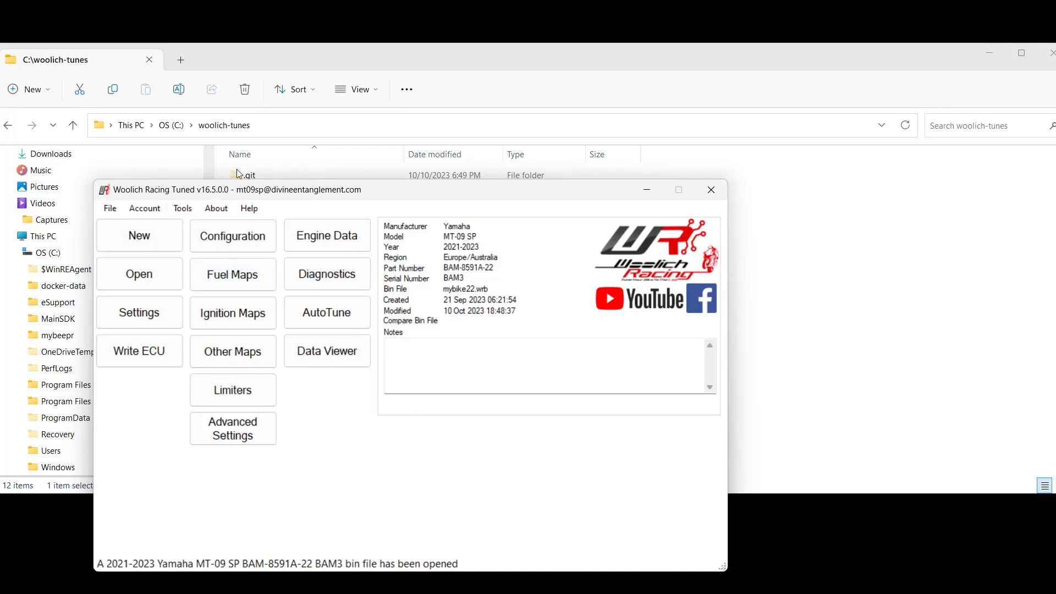
Show the Git log of mybike22.wrb in the woolich-tunes folder and inspect the "V6 Applied to bike" commit.
left_click(280, 63)
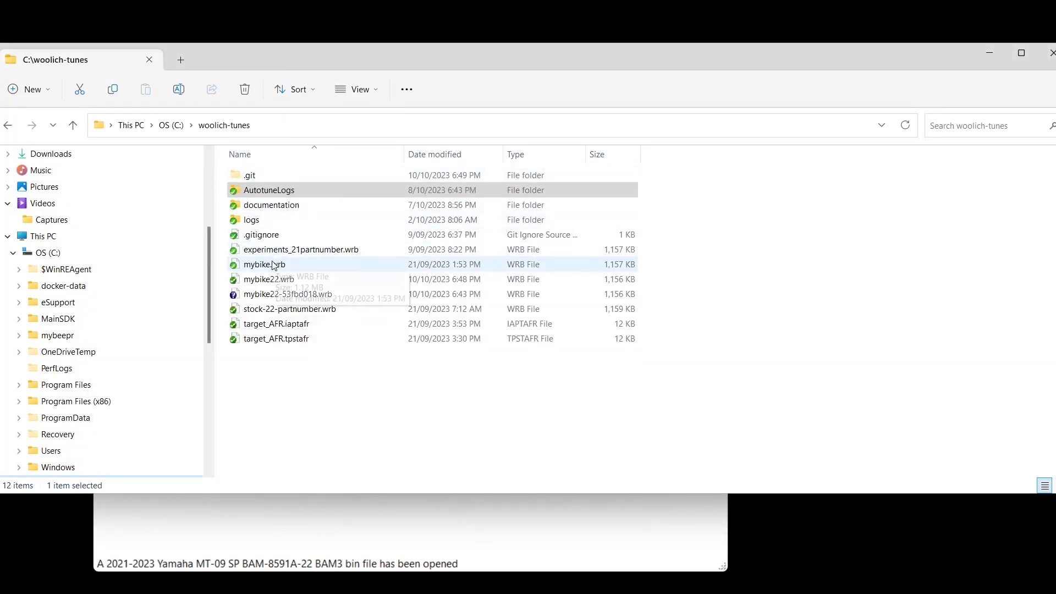
right_click(269, 282)
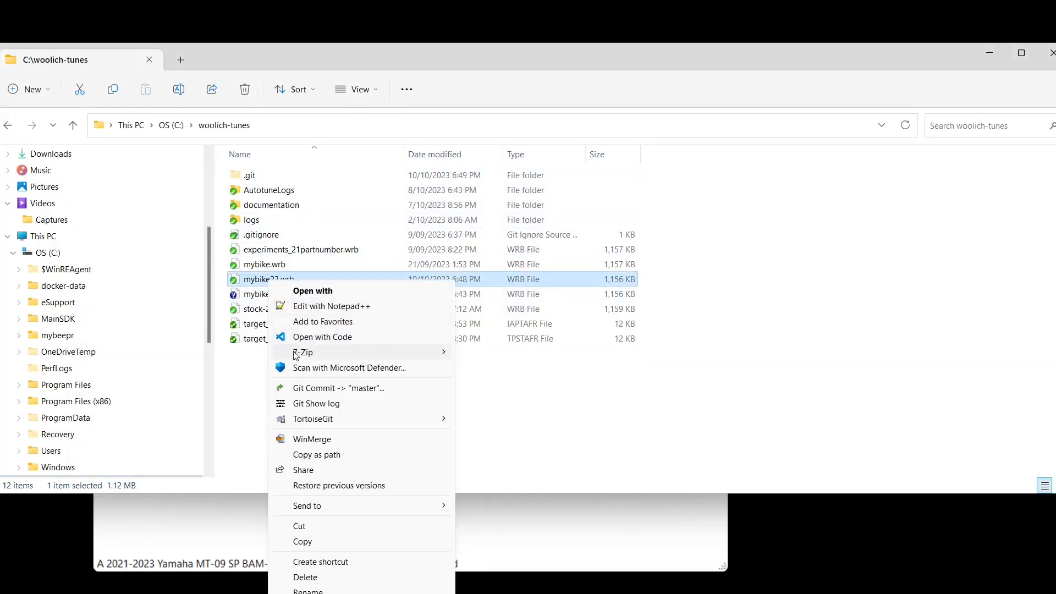
left_click(316, 402)
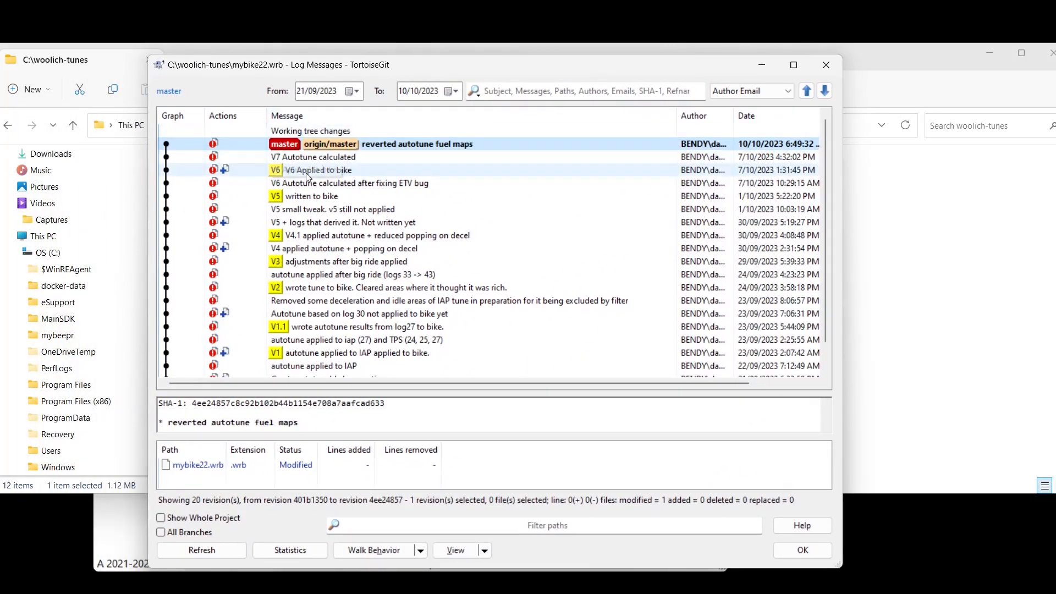
left_click(307, 174)
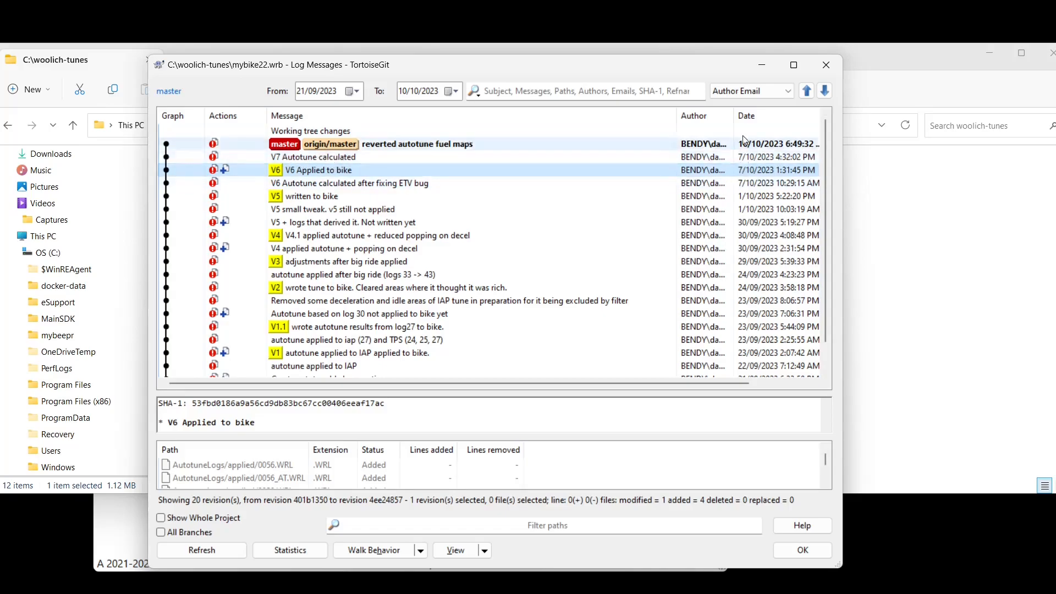
left_click(826, 65)
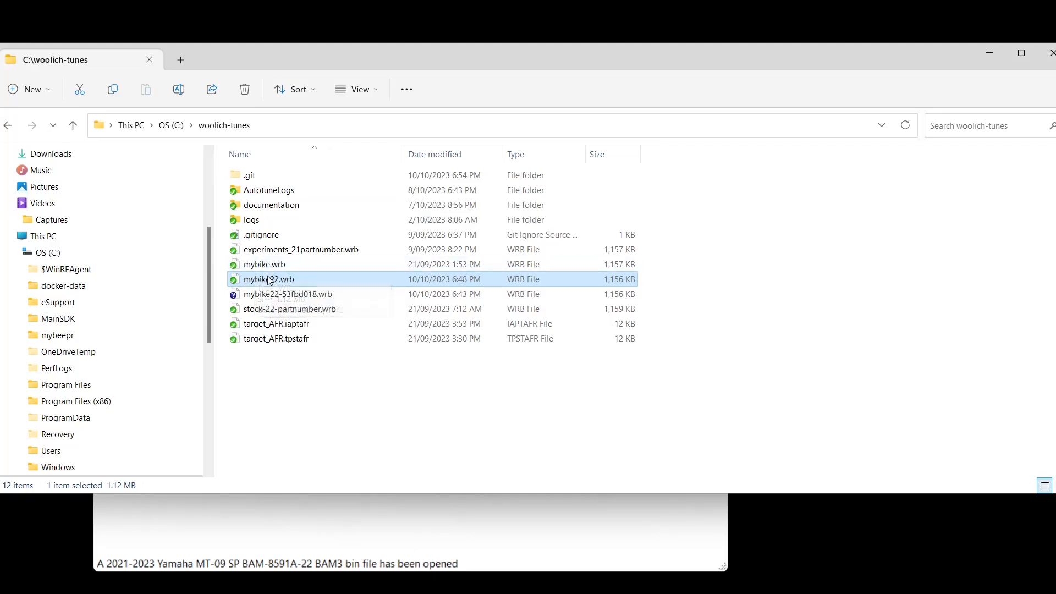
Switch to Woolich Racing Tuned and load mybike22-53fbd018.wrb as the compare bin file.
left_click(262, 297)
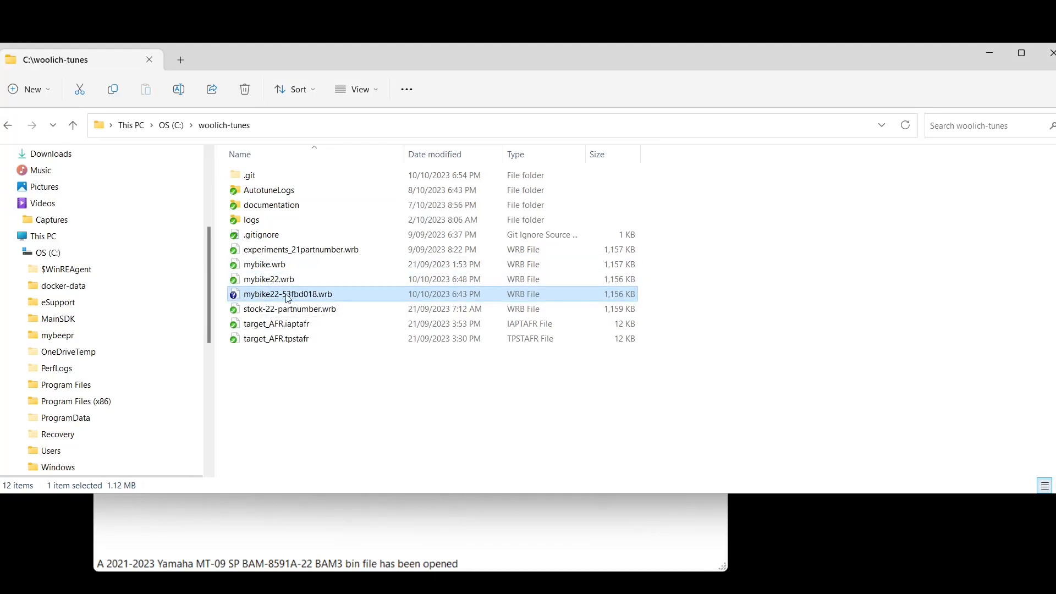
left_click_drag(348, 60, 408, 32)
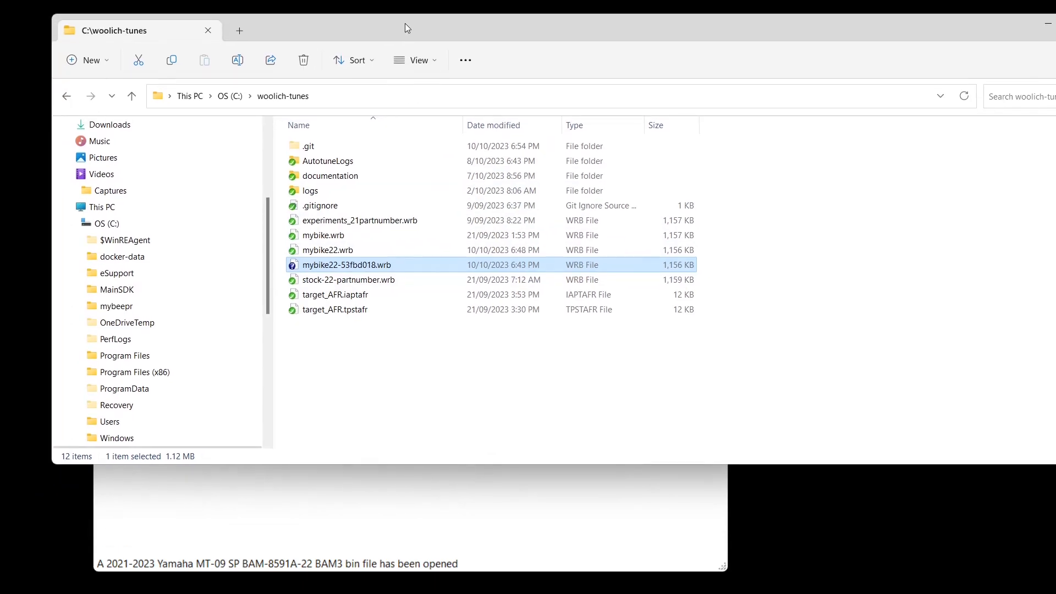
left_click(381, 516)
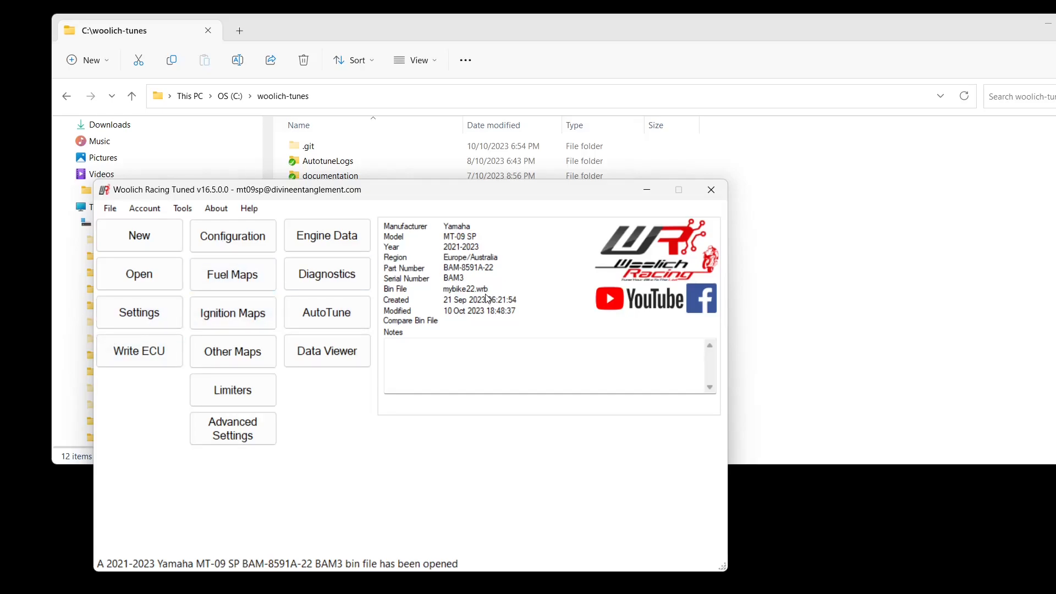
left_click(110, 209)
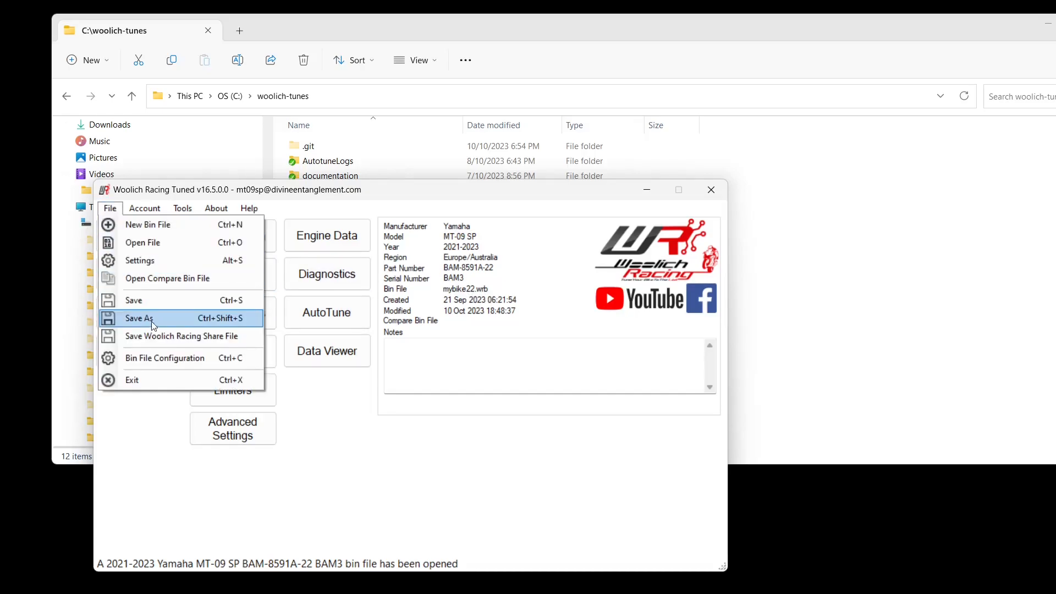
left_click(148, 283)
left_click(440, 388)
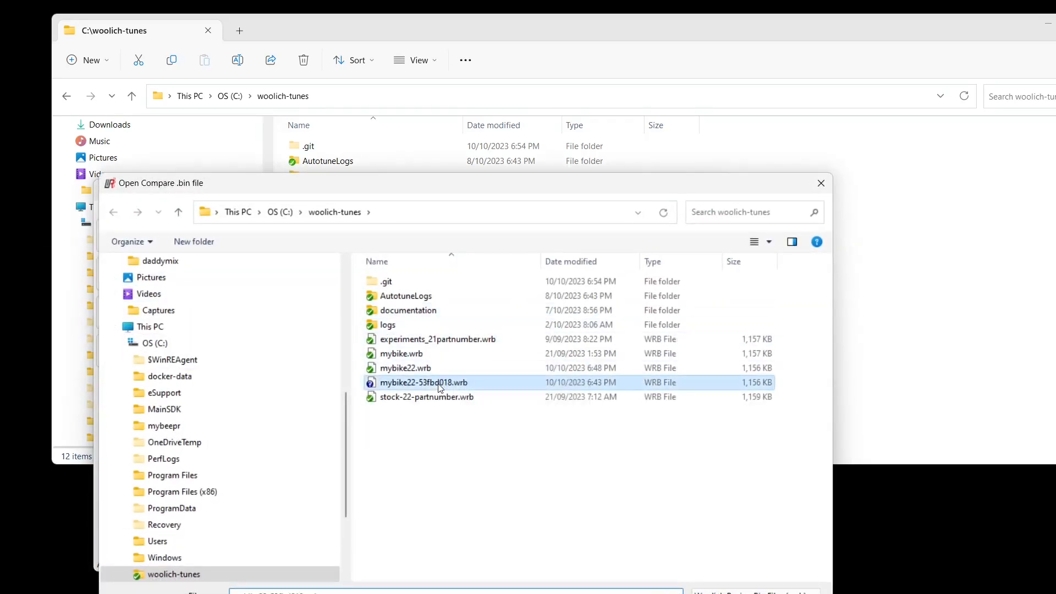
double_click(440, 388)
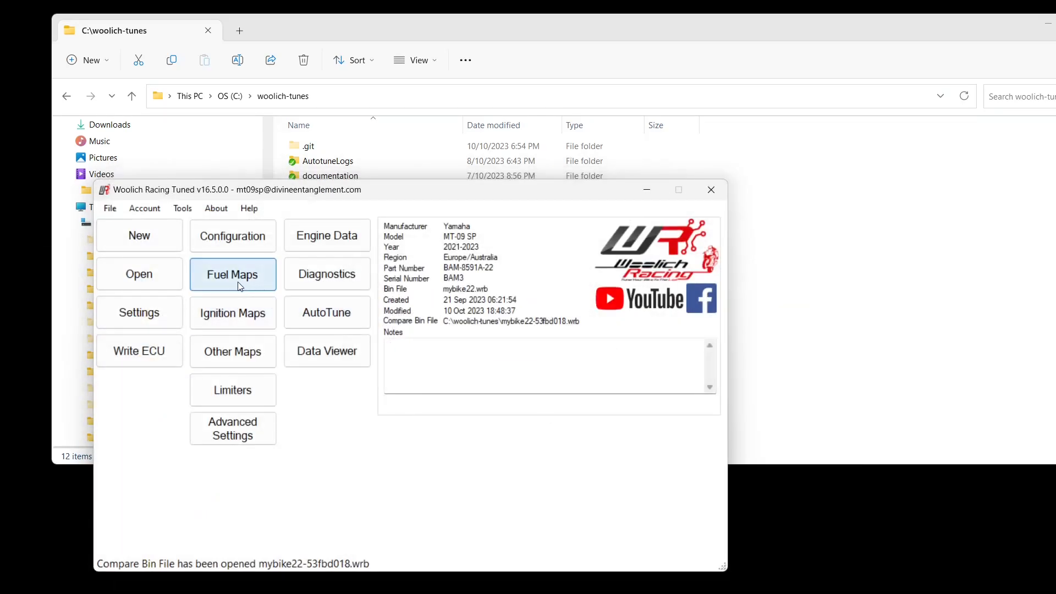
Examine the IAP fuel map's percentage and value trims and the TPS map's percentage trim, closing the editor without changes.
left_click(241, 286)
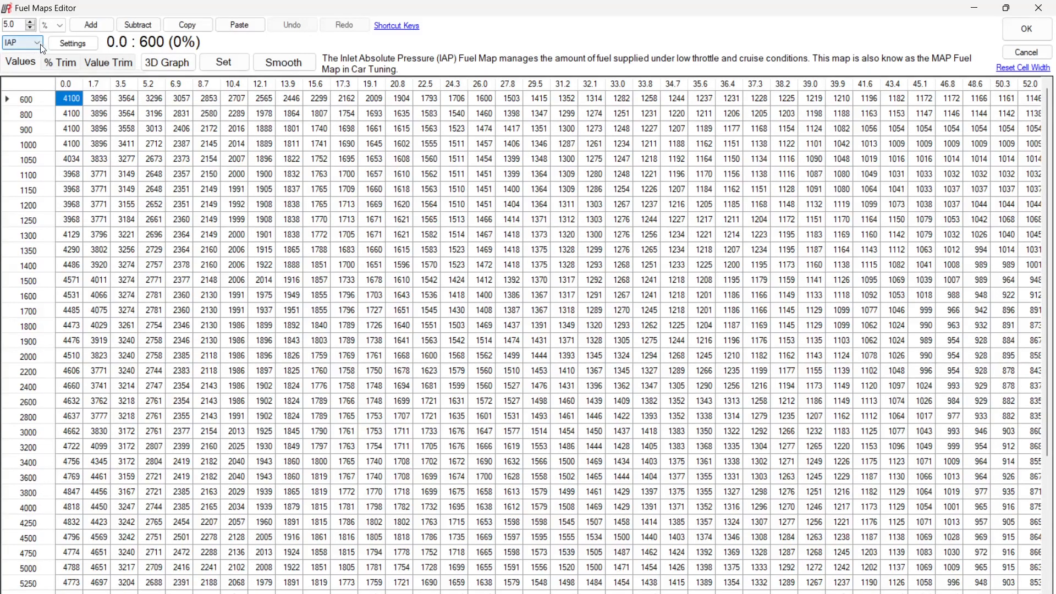
left_click(61, 63)
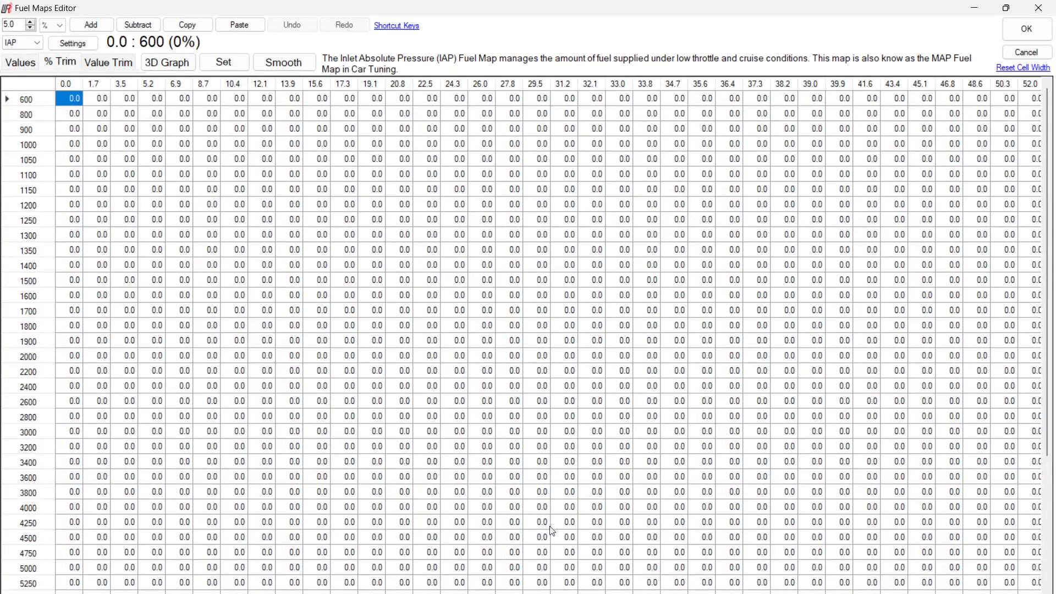
scroll(548, 342, "right", 10)
scroll(547, 342, "left", 10)
left_click(28, 64)
left_click(106, 65)
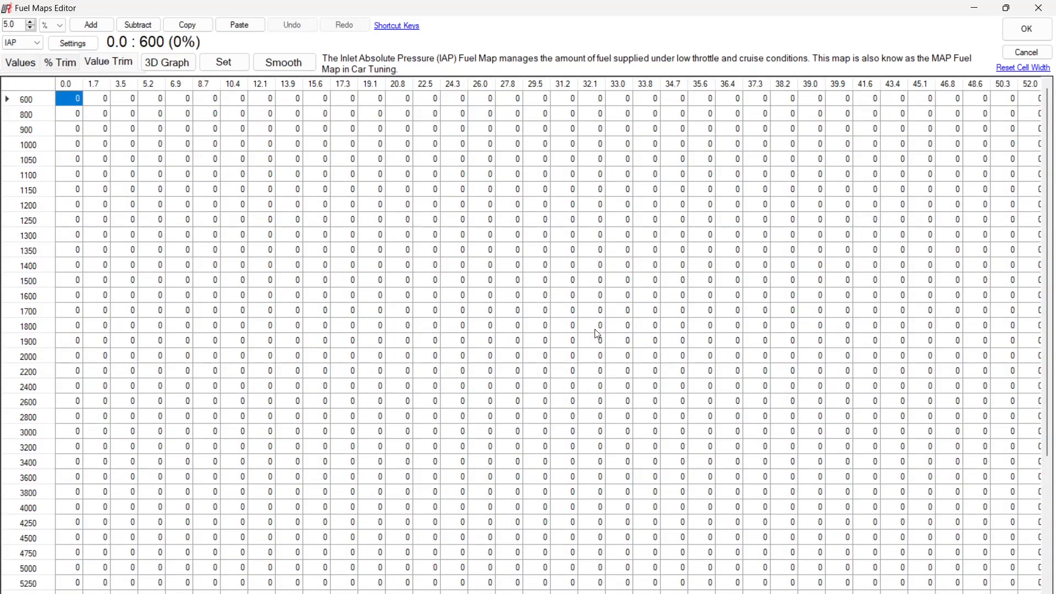
left_click(69, 65)
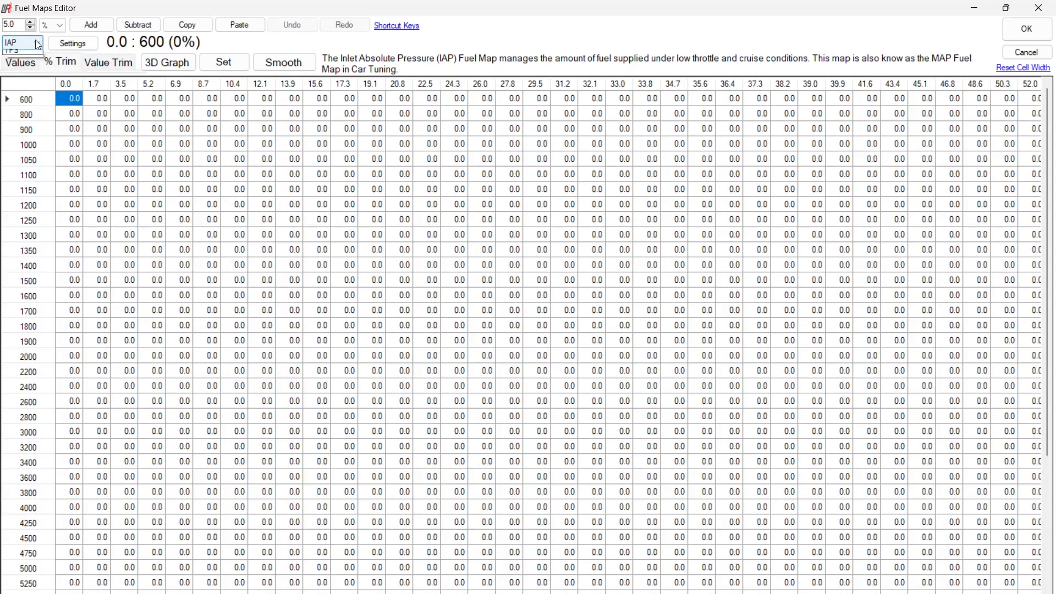
left_click(19, 53)
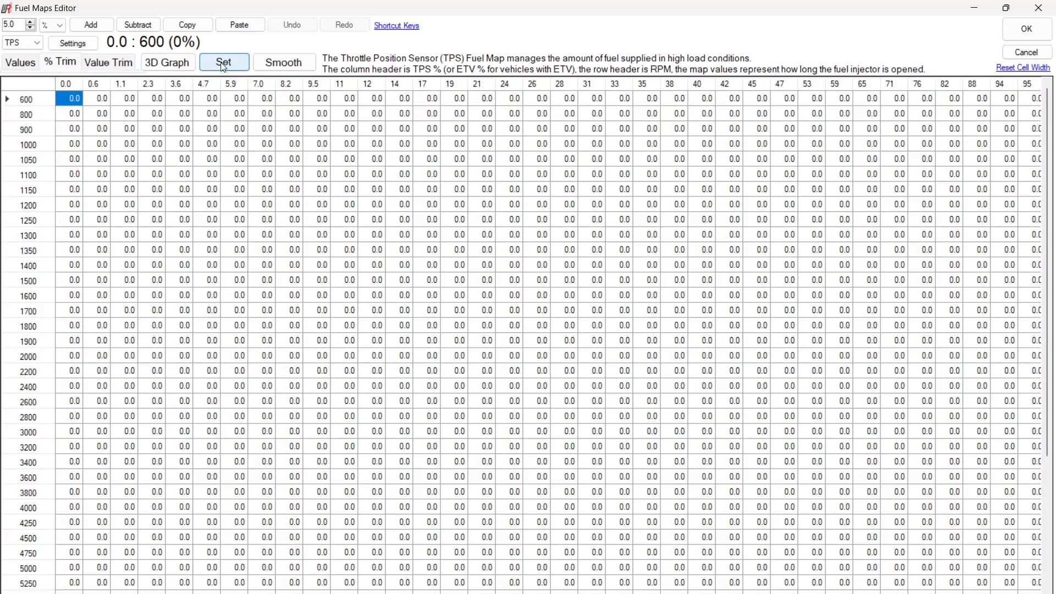
left_click(1017, 55)
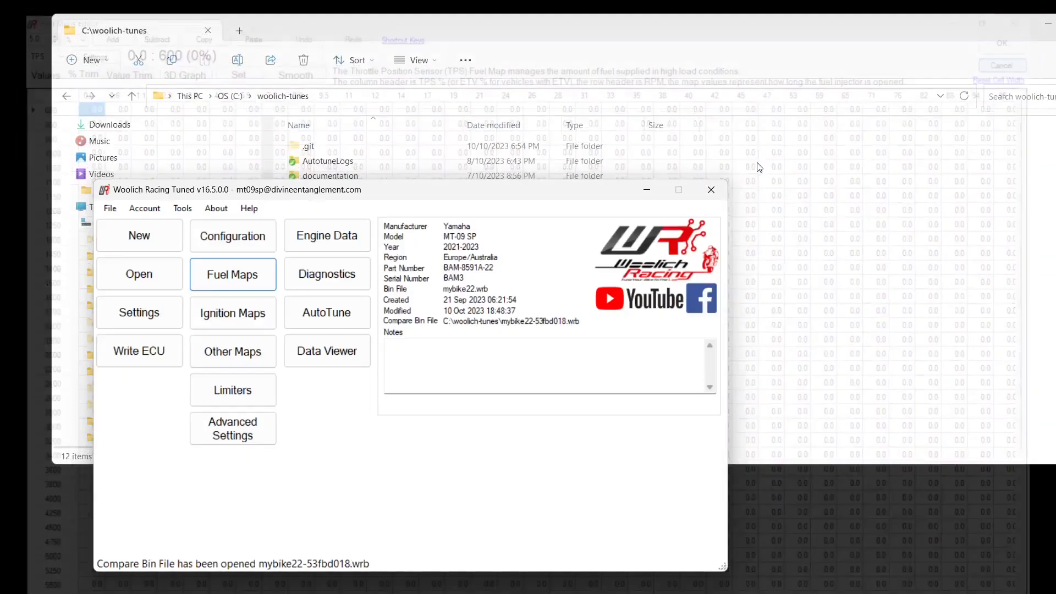
Reload mybike22-53fbd018.wrb as the compare bin file.
left_click(110, 208)
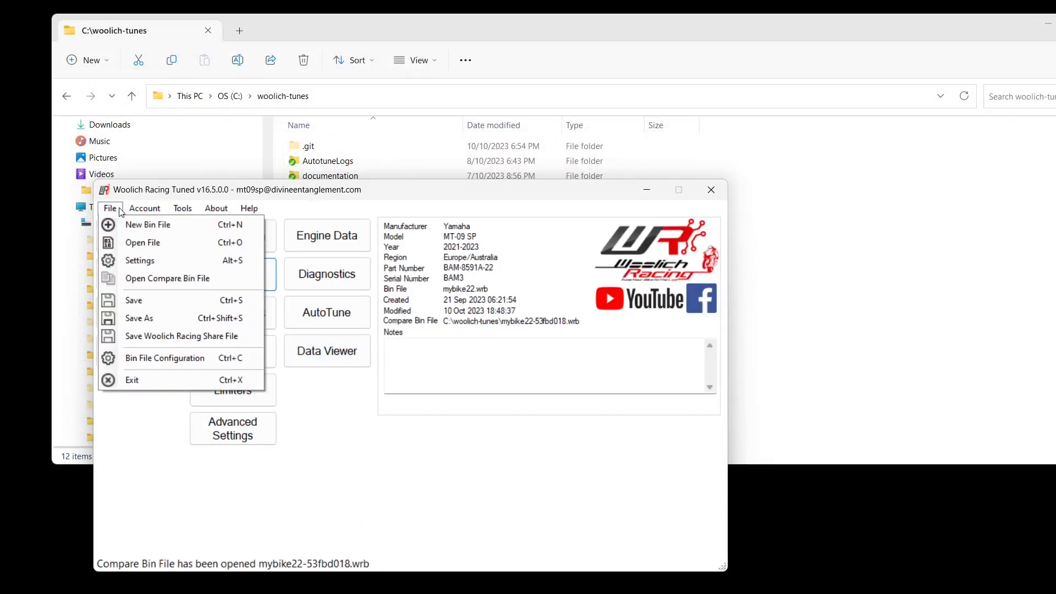
left_click(153, 280)
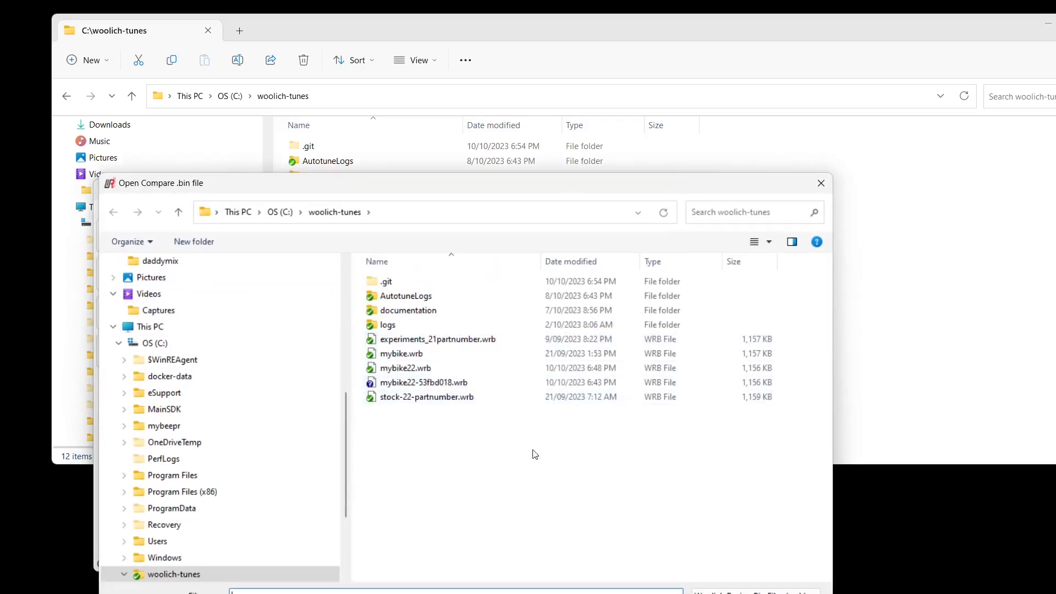
double_click(423, 382)
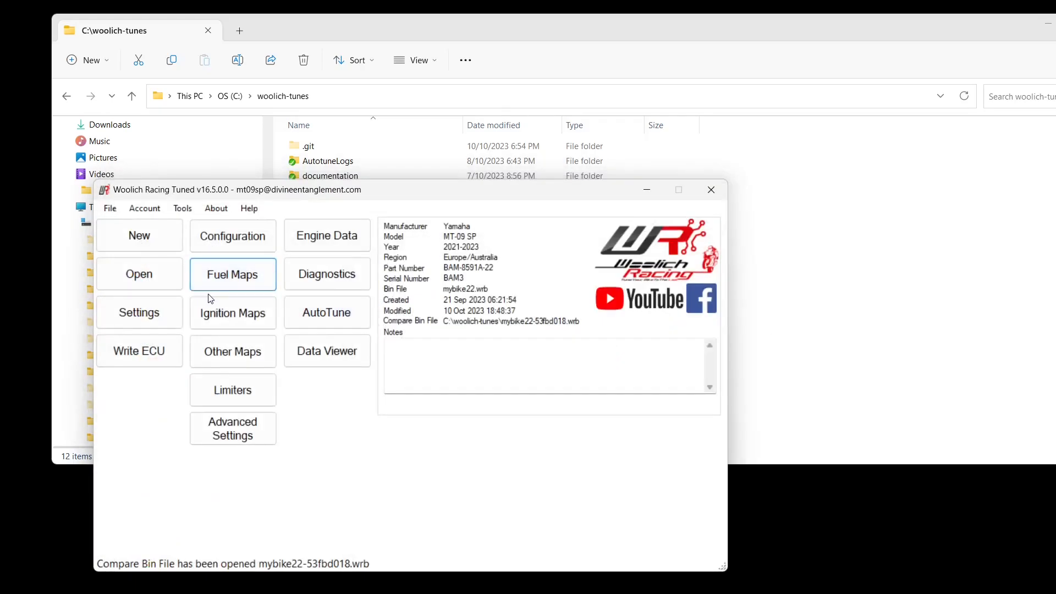
Reopen mybike22.wrb as the main bin file.
left_click(148, 273)
left_click(406, 367)
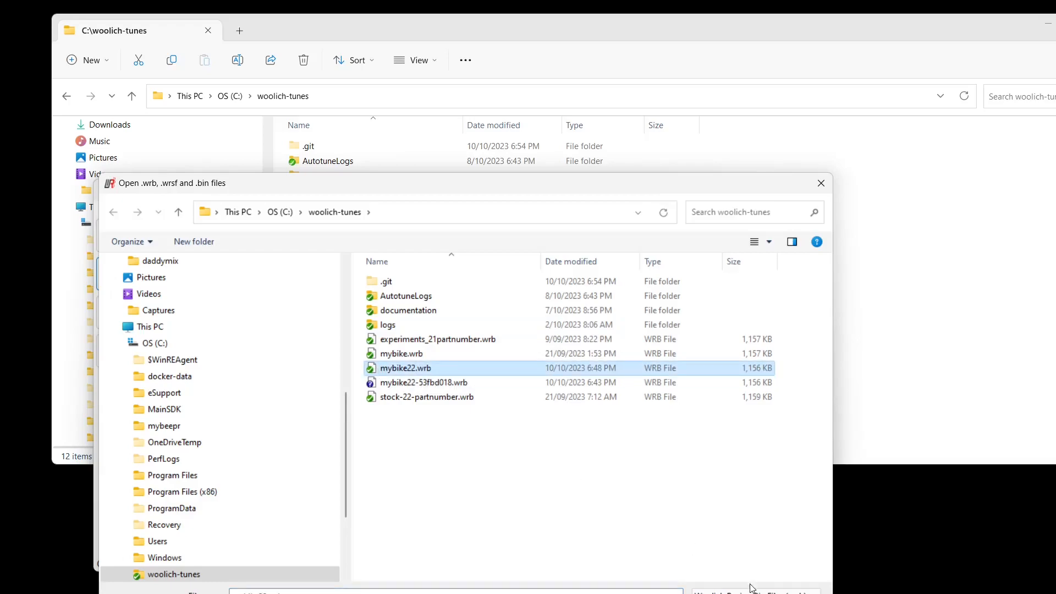
double_click(406, 368)
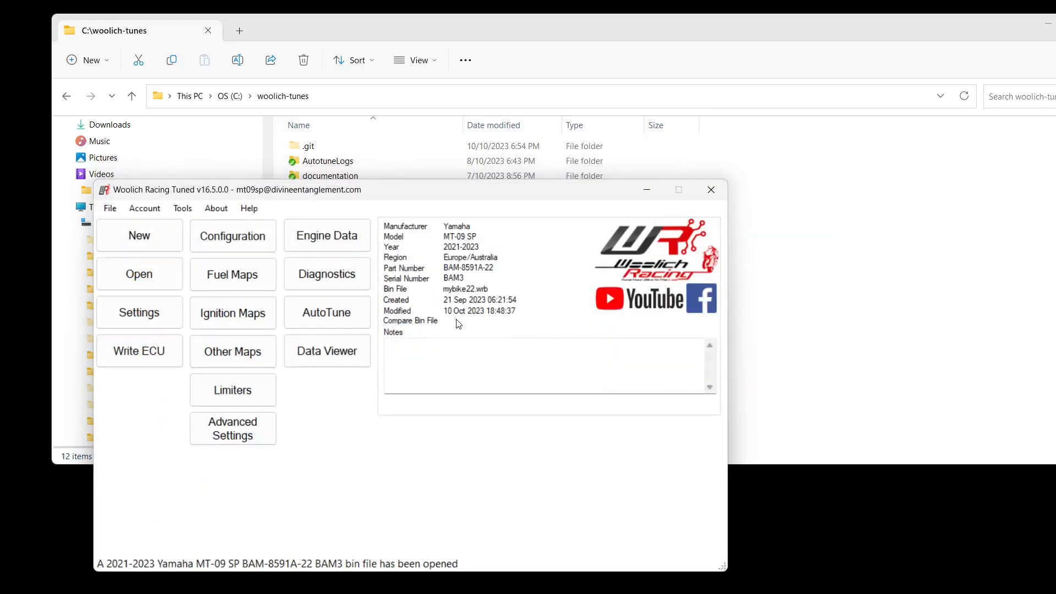
Inspect the values and percentage trim of the IAP fuel map, then dismiss the Fuel Maps Editor.
left_click(234, 281)
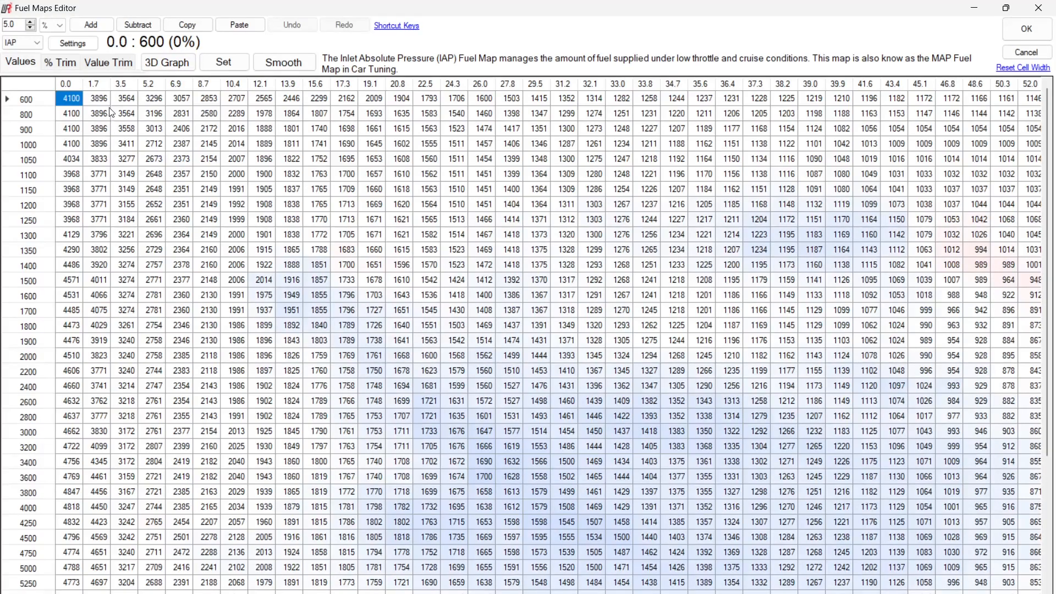
left_click(61, 65)
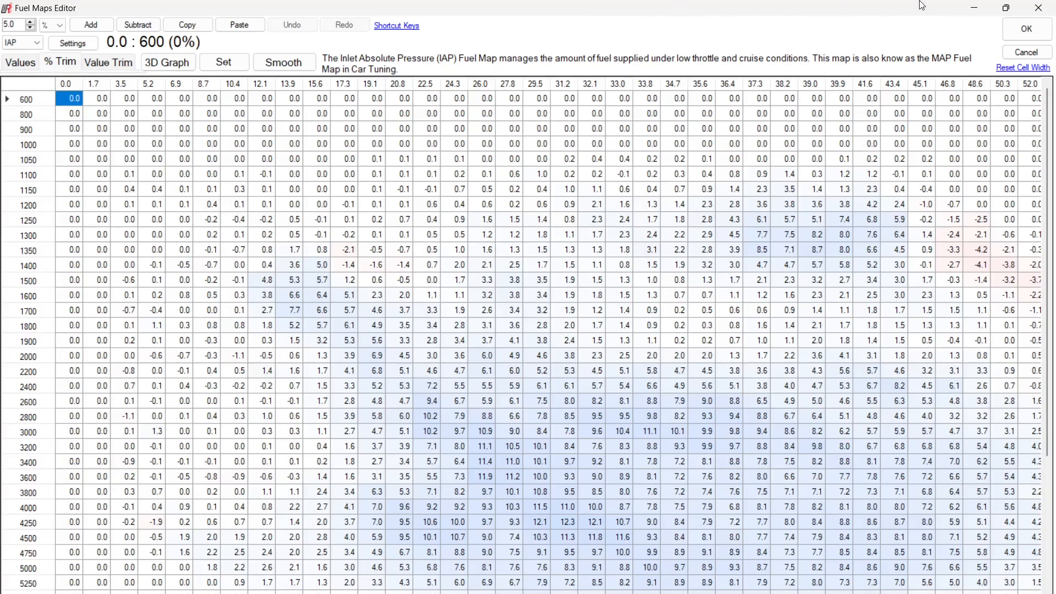
left_click(974, 8)
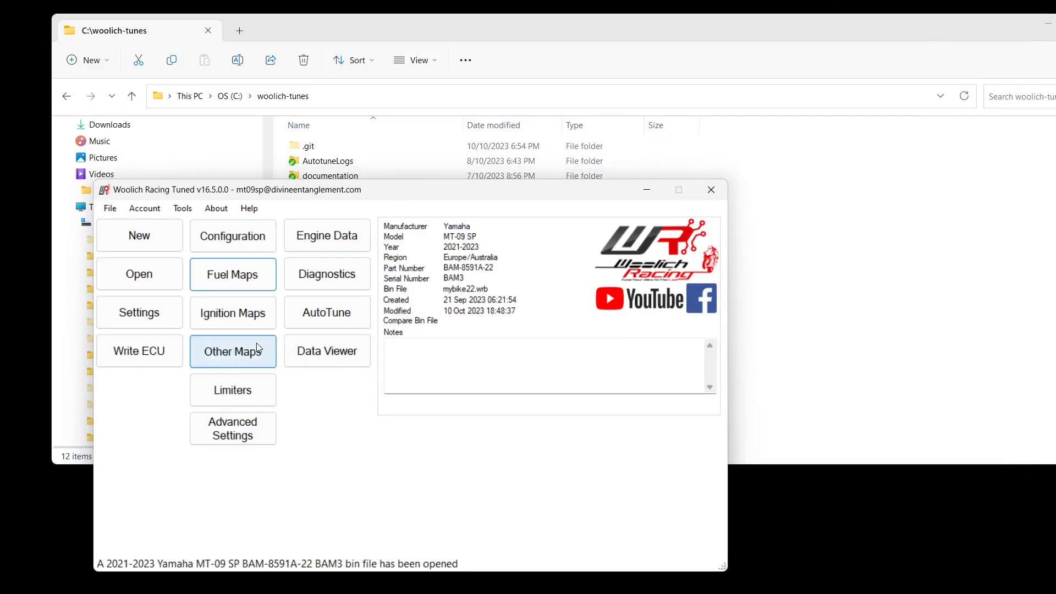
Open AutoTune for the current bin file and maximize its window.
left_click(357, 309)
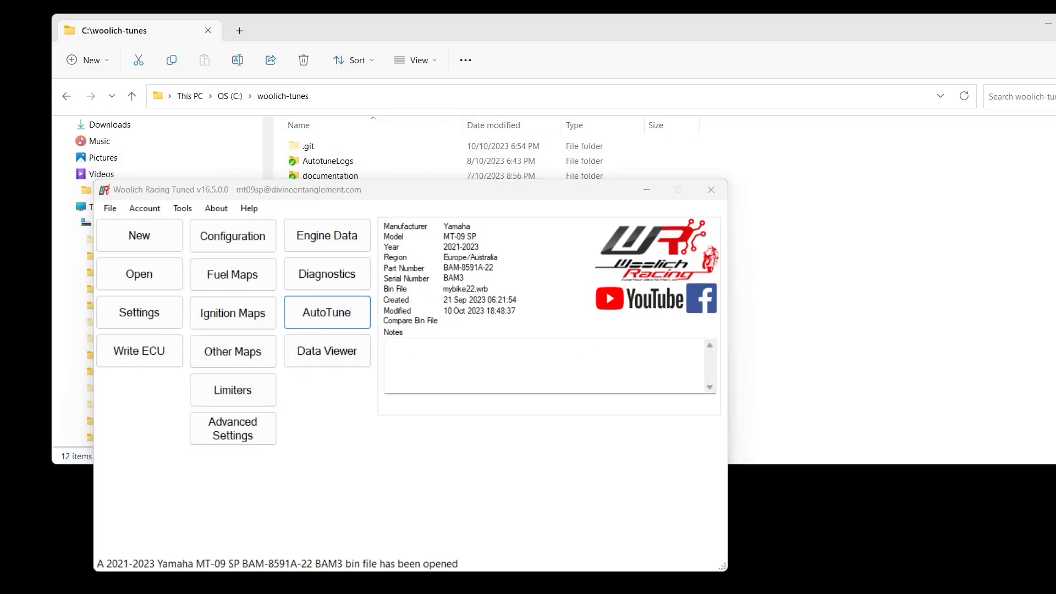
left_click_drag(741, 166, 702, 36)
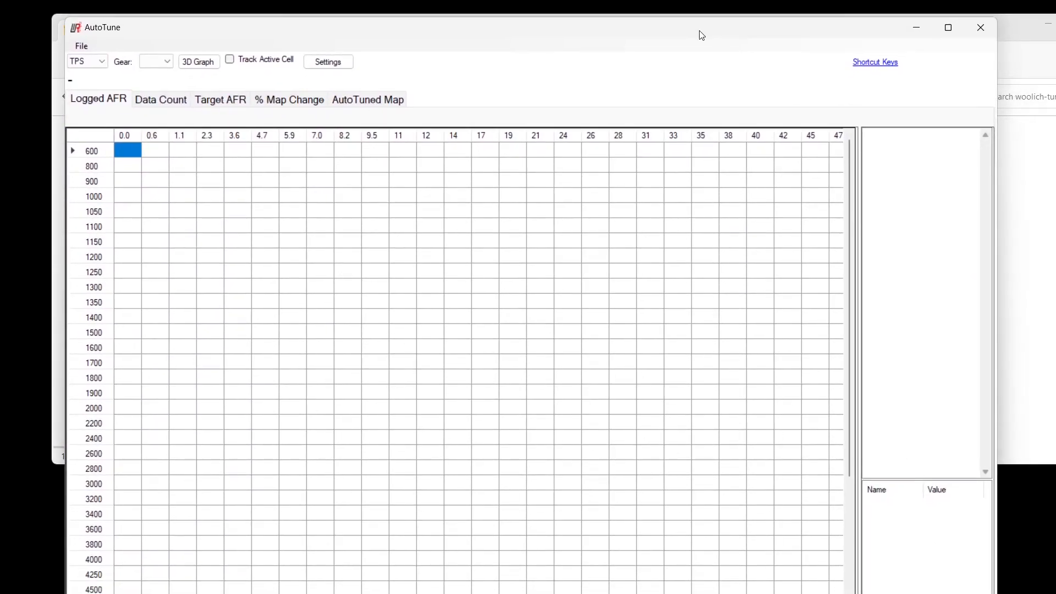
left_click(948, 28)
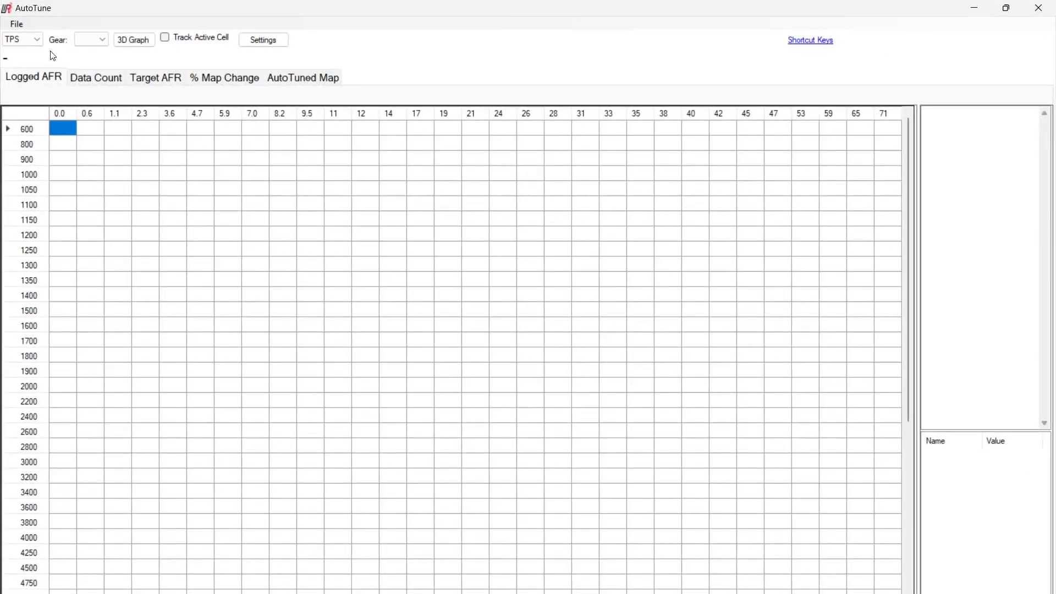
Load the raw logs 0065.WRL through 0068.WRL into AutoTune and review the logged AFR map for TPS.
left_click(22, 26)
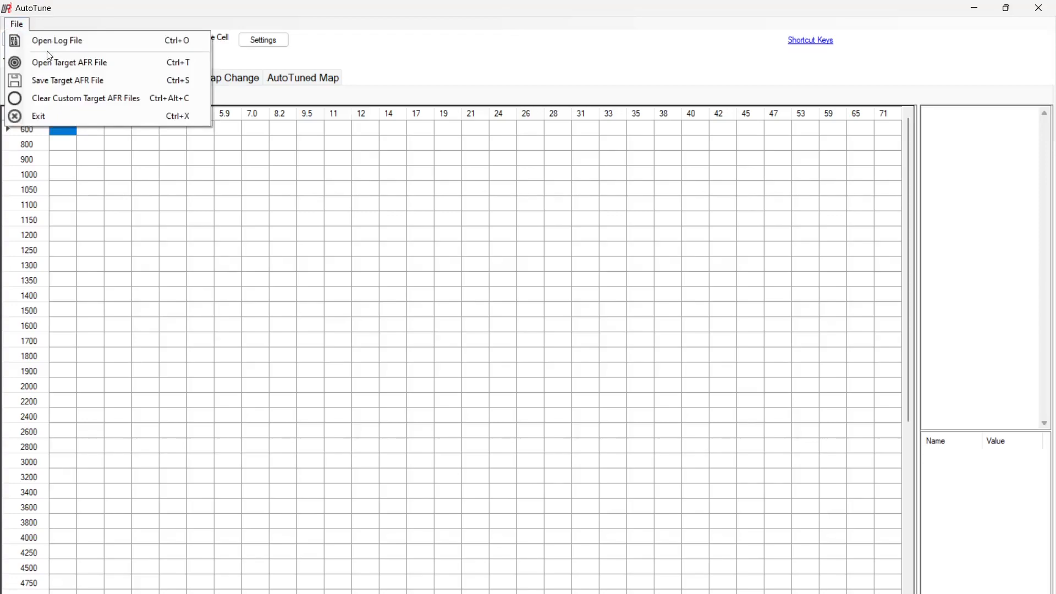
left_click(46, 40)
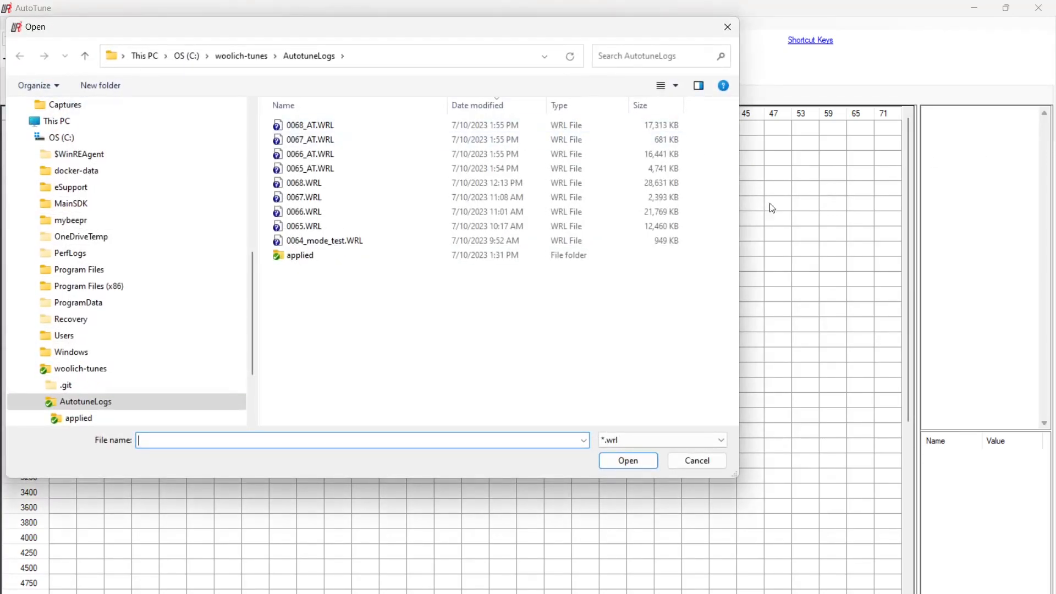
left_click(306, 227)
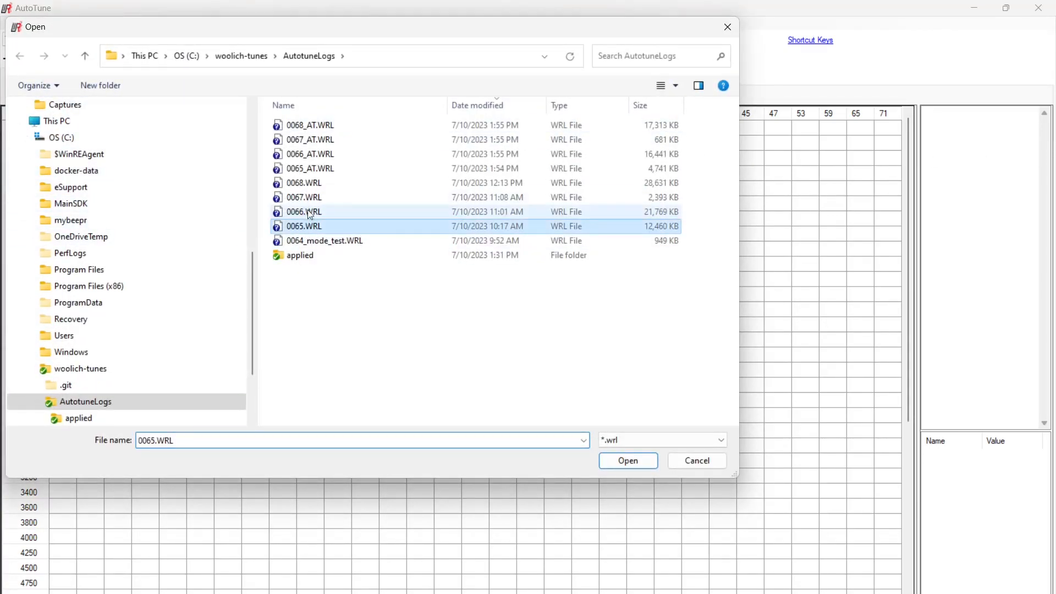
left_click(303, 183, "shift")
left_click(640, 464)
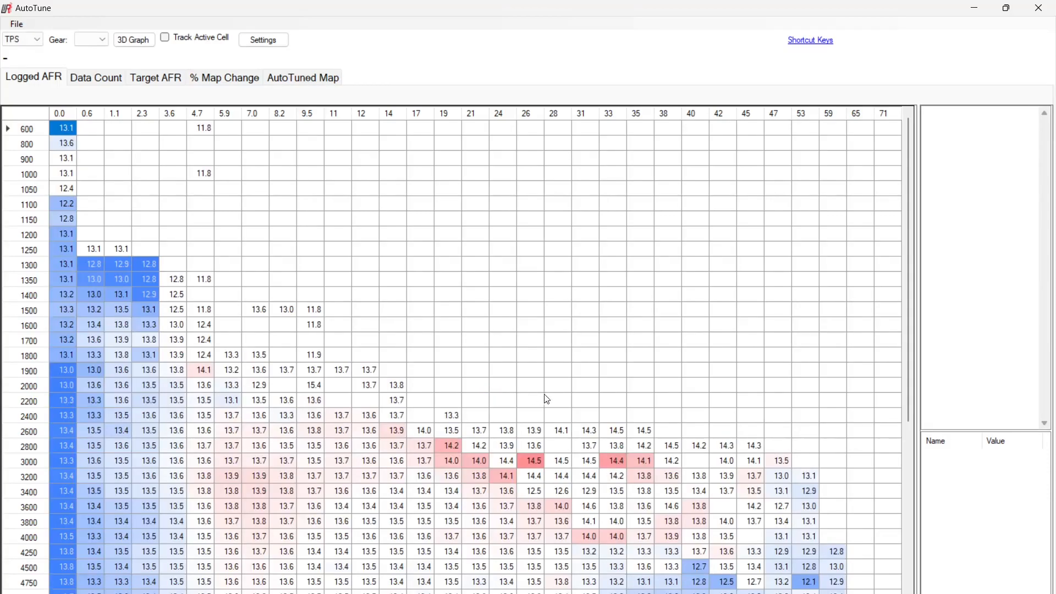
scroll(583, 363, "down", 3)
scroll(270, 418, "up", 3)
Load the filtered logs 0065_AT.WRL through 0068_AT.WRL into AutoTune and review the logged AFR map for TPS.
left_click(17, 24)
left_click(44, 46)
left_click(318, 168)
left_click(321, 126, "shift")
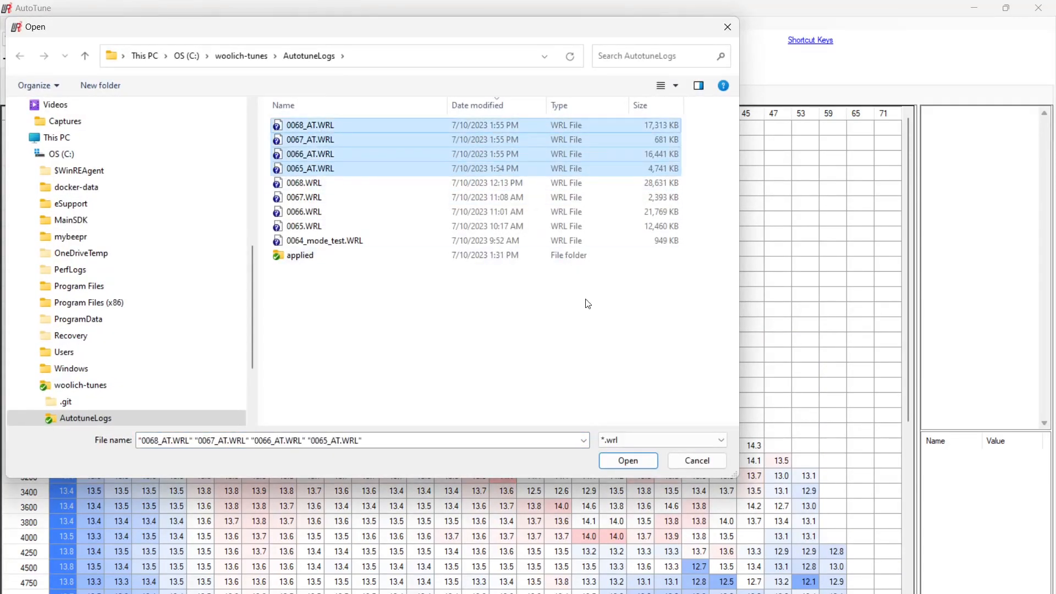
left_click(647, 462)
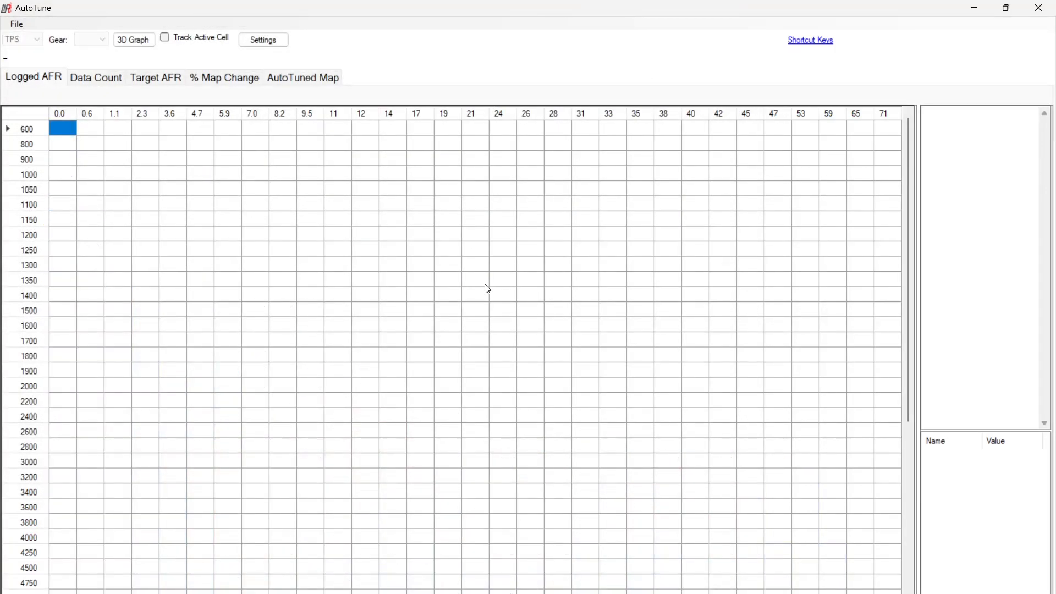
scroll(485, 284, "down", 6)
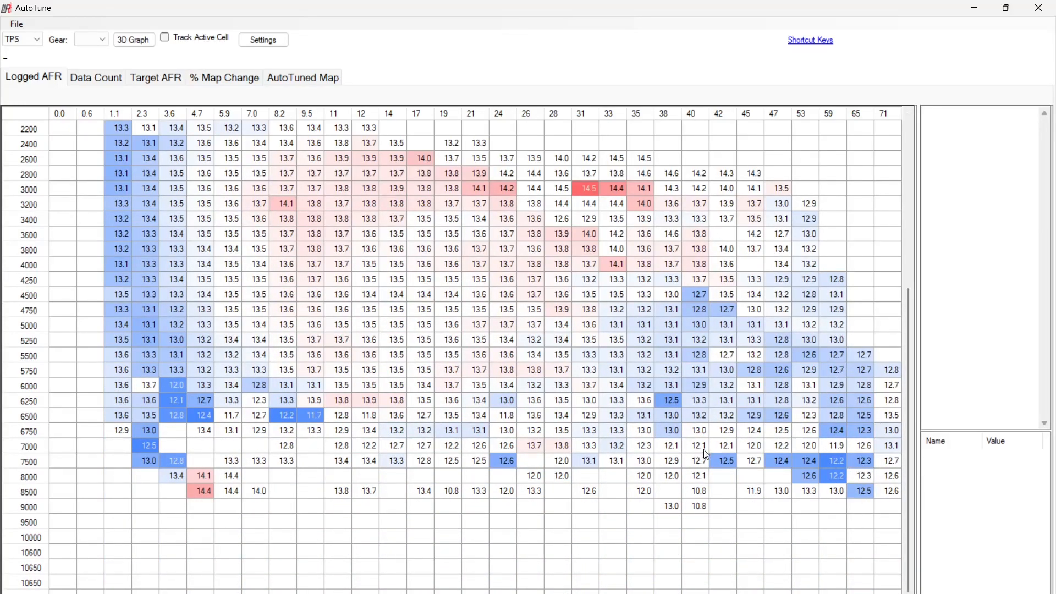
Highlight the logged AFR cells from 2400 to 6500 RPM up to TPS 65 and review the higher TPS columns.
left_click_drag(105, 420, 861, 154)
scroll(553, 444, "up", 2)
scroll(553, 444, "down", 2)
scroll(473, 308, "right", 2)
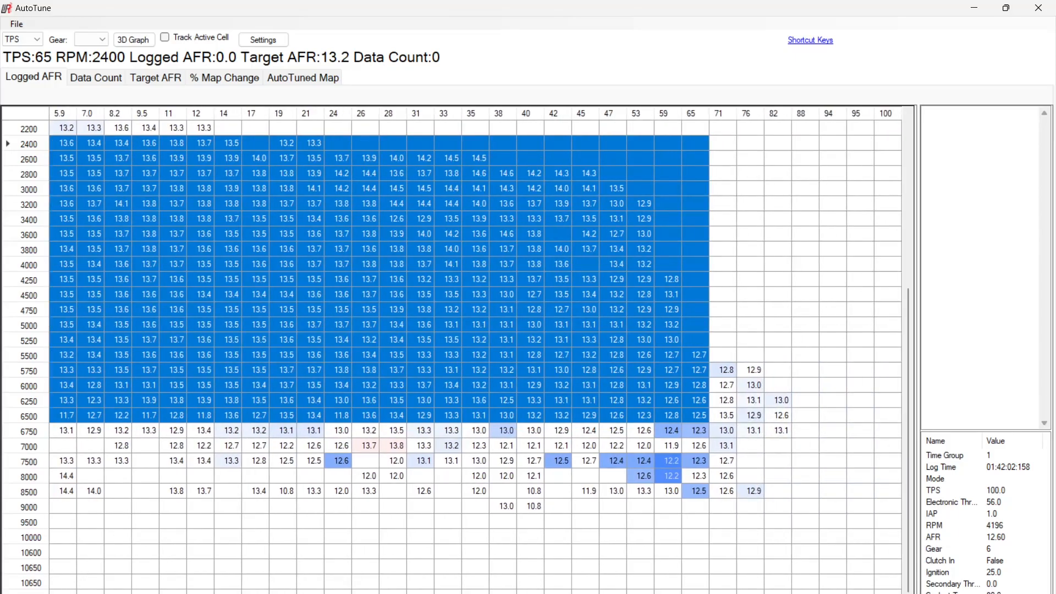
left_click(761, 343)
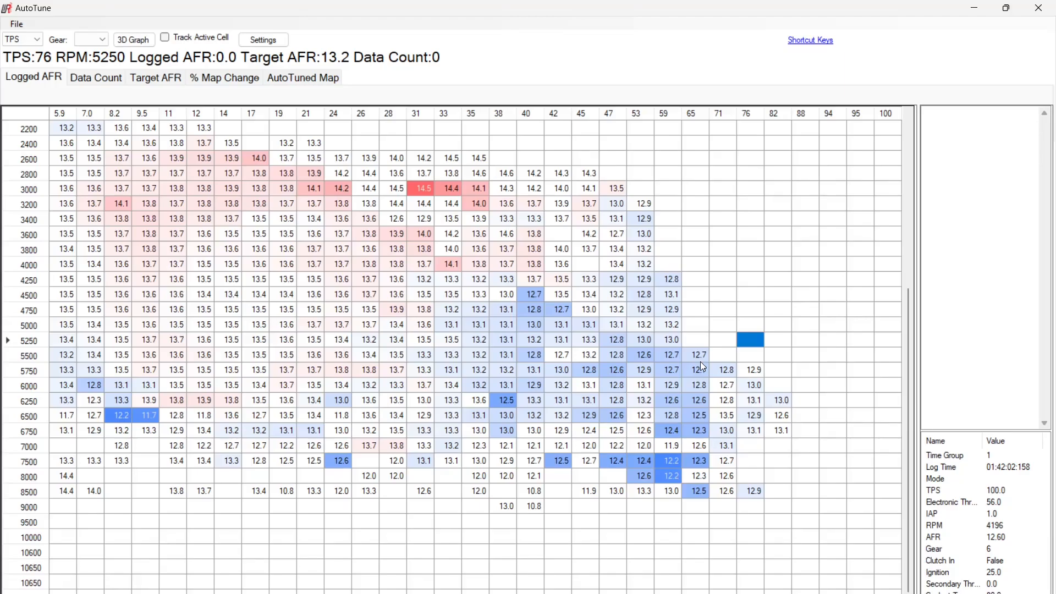
Inspect the individual log entries behind the logged AFR cells at TPS 59 for 7000, 7500 and 8000 RPM.
left_click(671, 446)
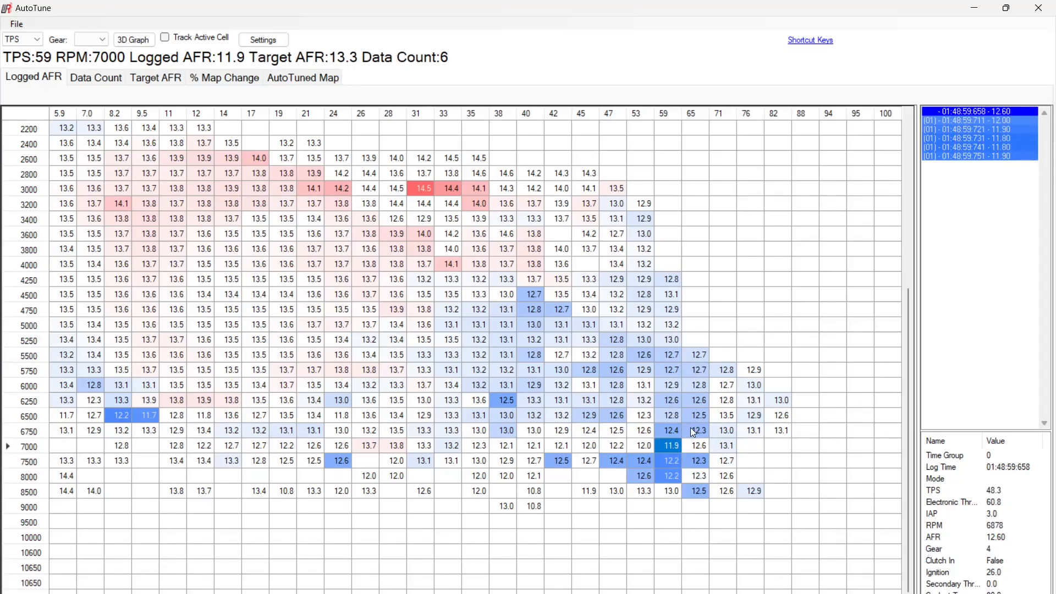
left_click(668, 461)
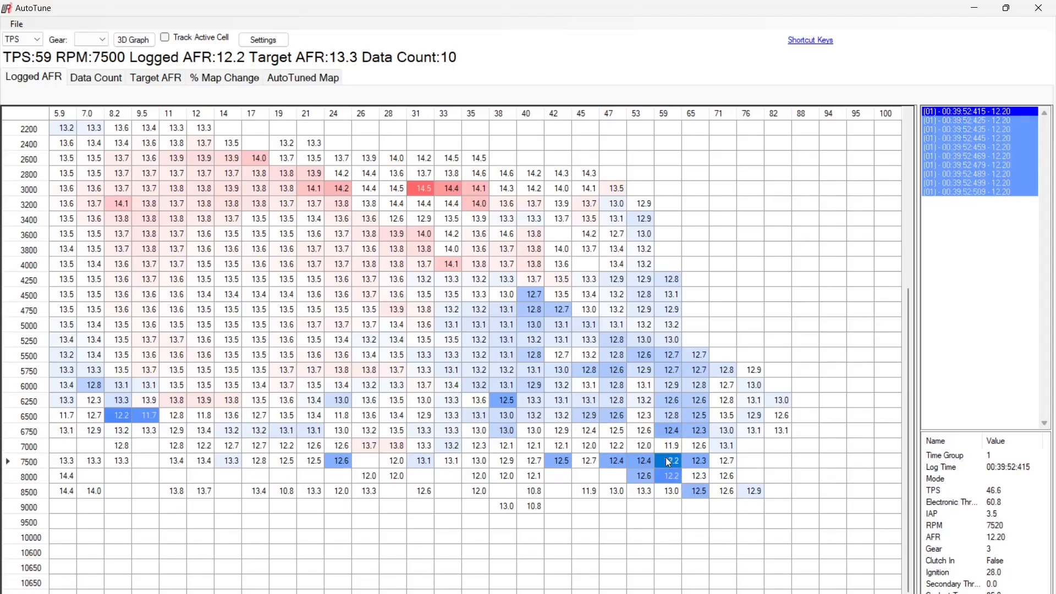
left_click(676, 477)
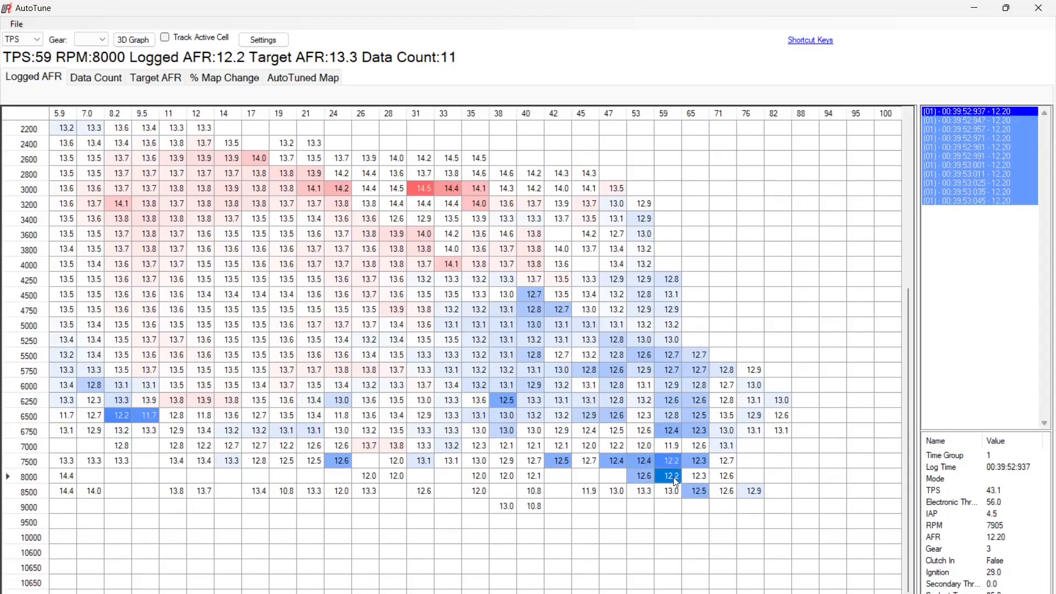
left_click(672, 462)
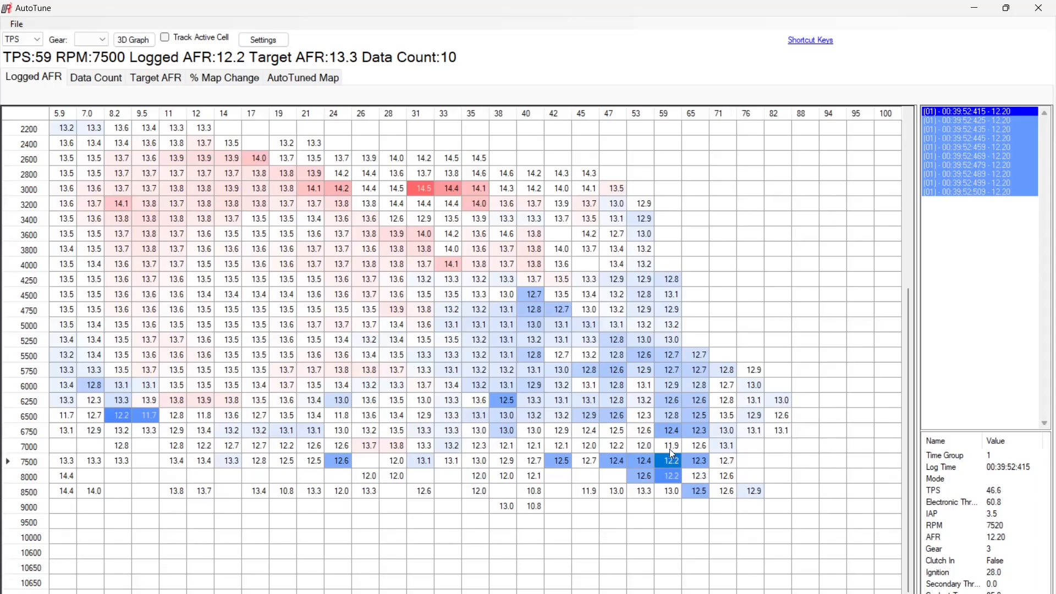
left_click(670, 450)
left_click(677, 461)
left_click(674, 447)
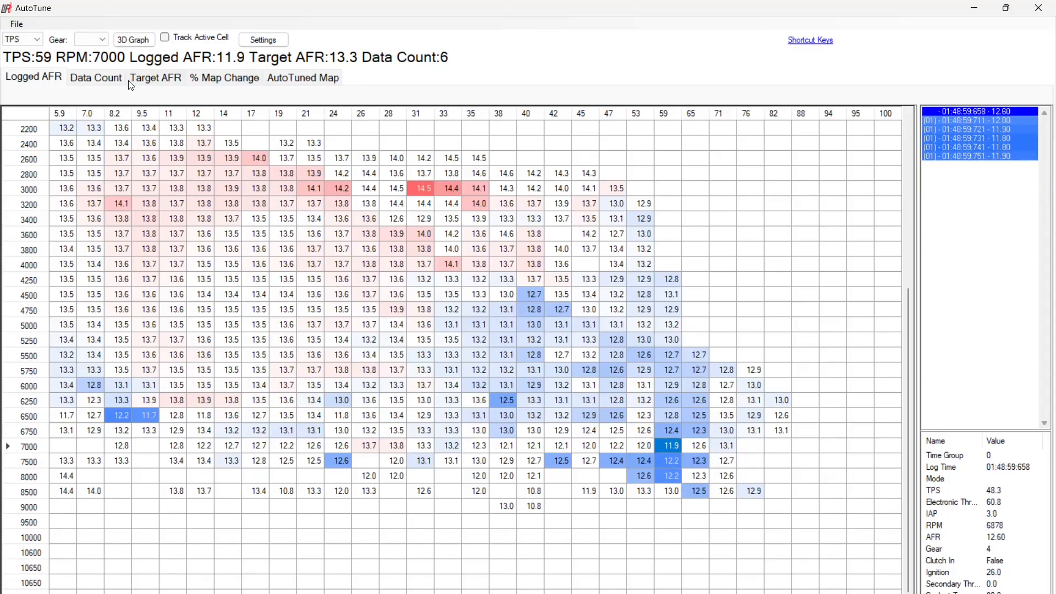
Compare the % Map Change and Data Count values for the TPS 59 cells between 6500 and 7500 RPM.
left_click(217, 79)
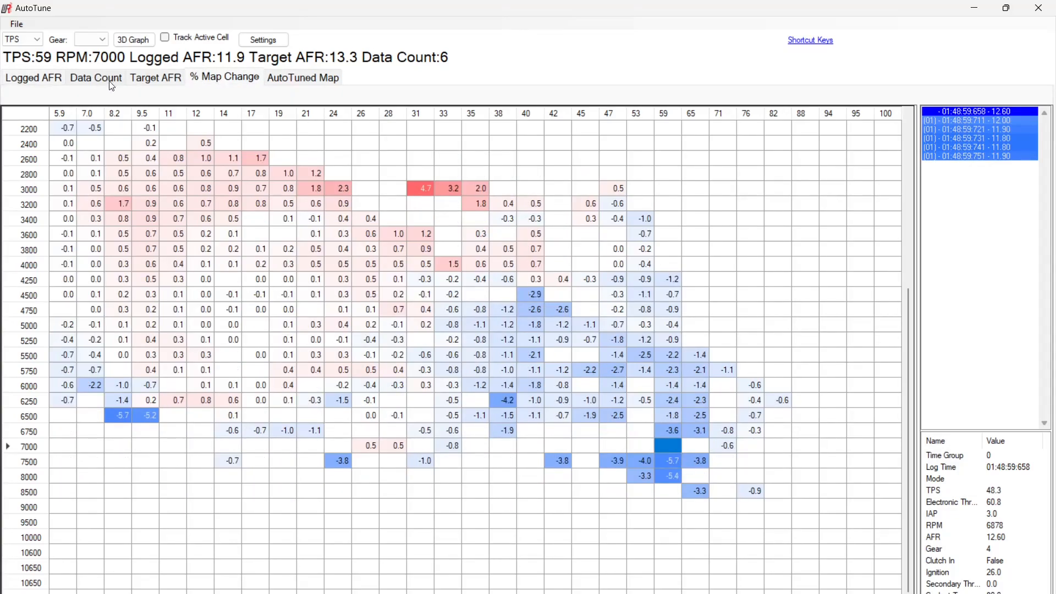
left_click(88, 84)
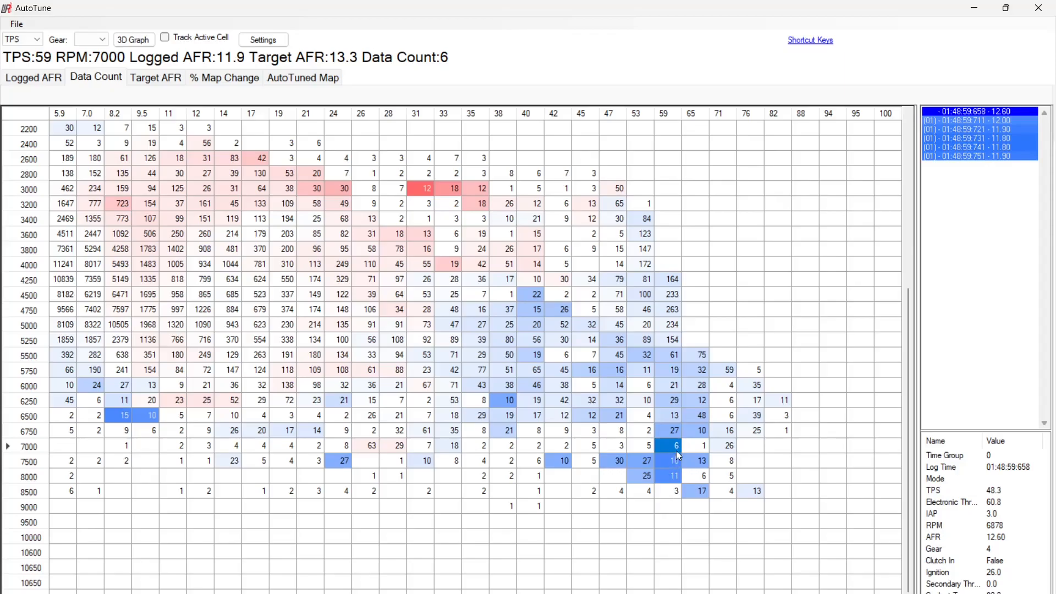
left_click(218, 82)
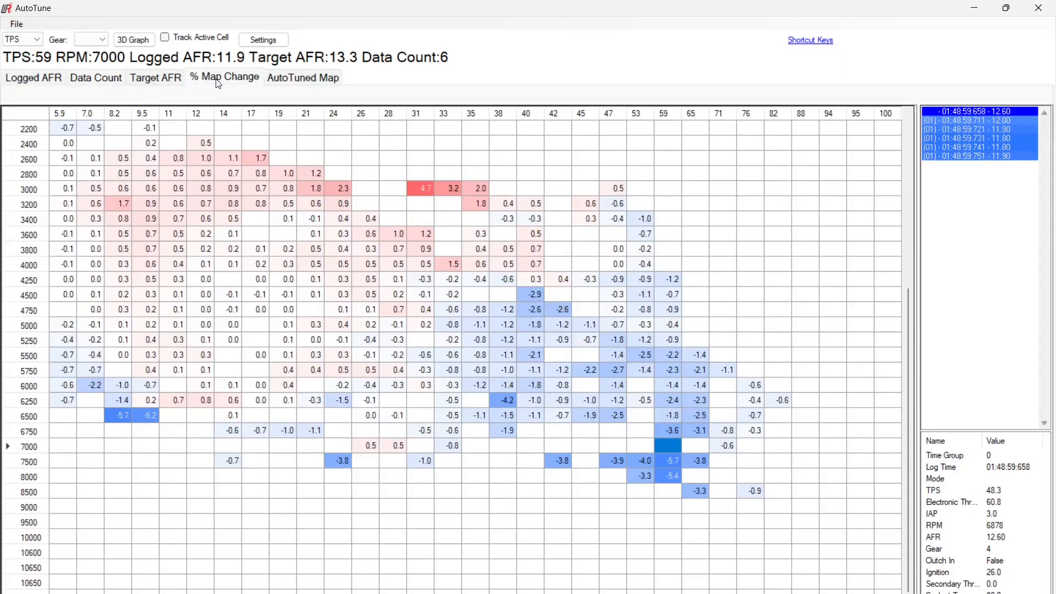
left_click(674, 459)
left_click(675, 443)
left_click(679, 417)
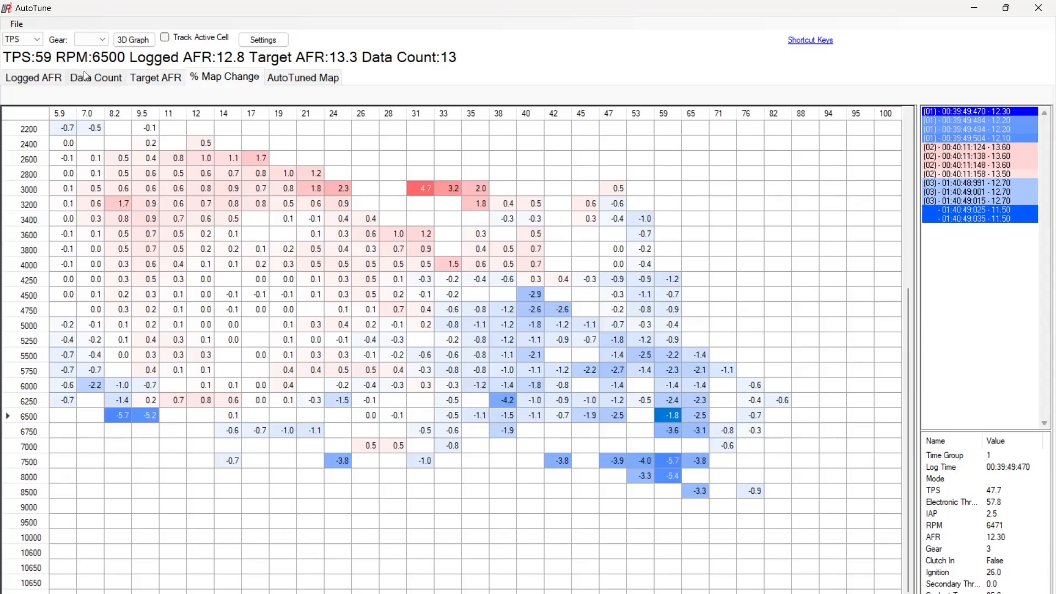
Review the Target AFR and AutoTuned Map values, and recheck the logged AFR entries at TPS 59 for 6750 to 8000 RPM.
left_click(174, 88)
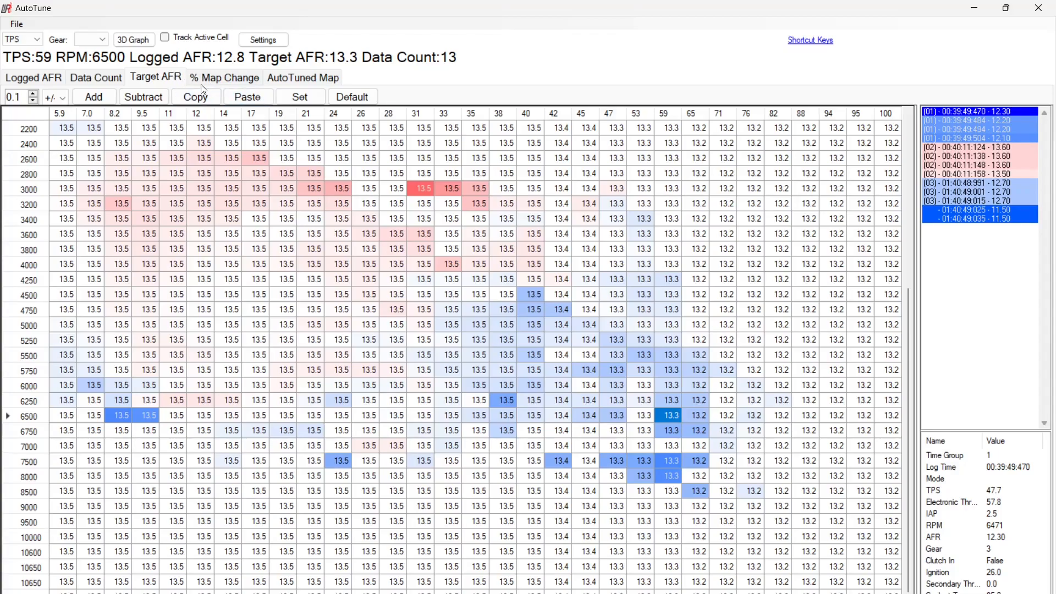
left_click(295, 81)
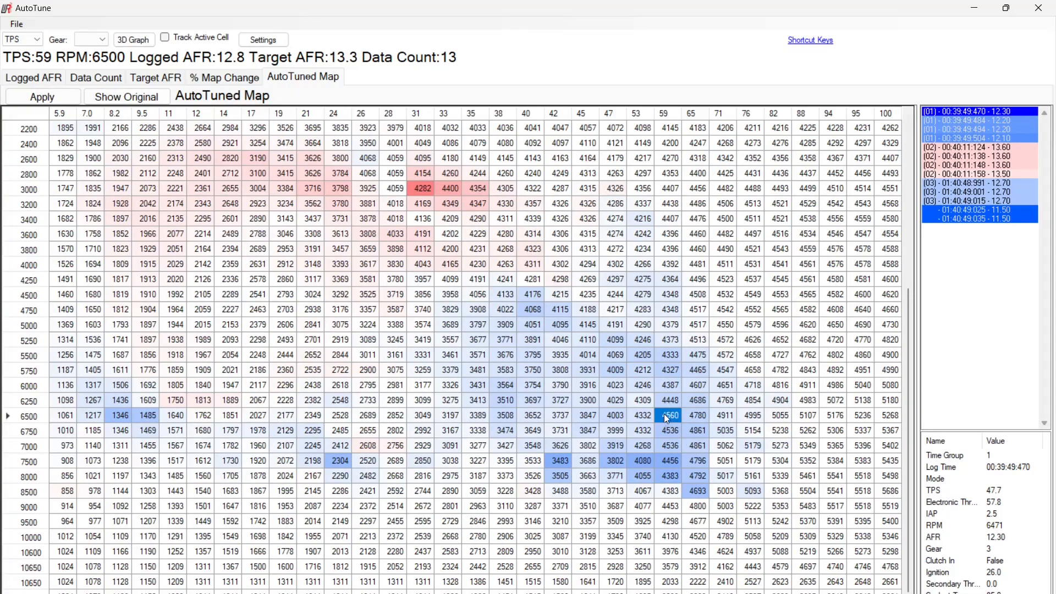
left_click(42, 77)
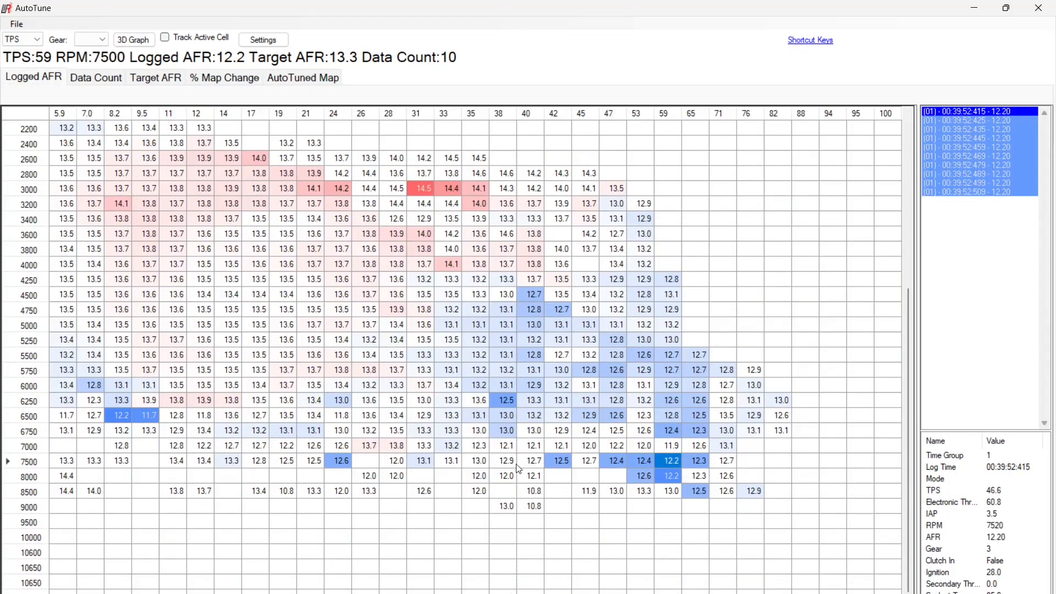
left_click(672, 475)
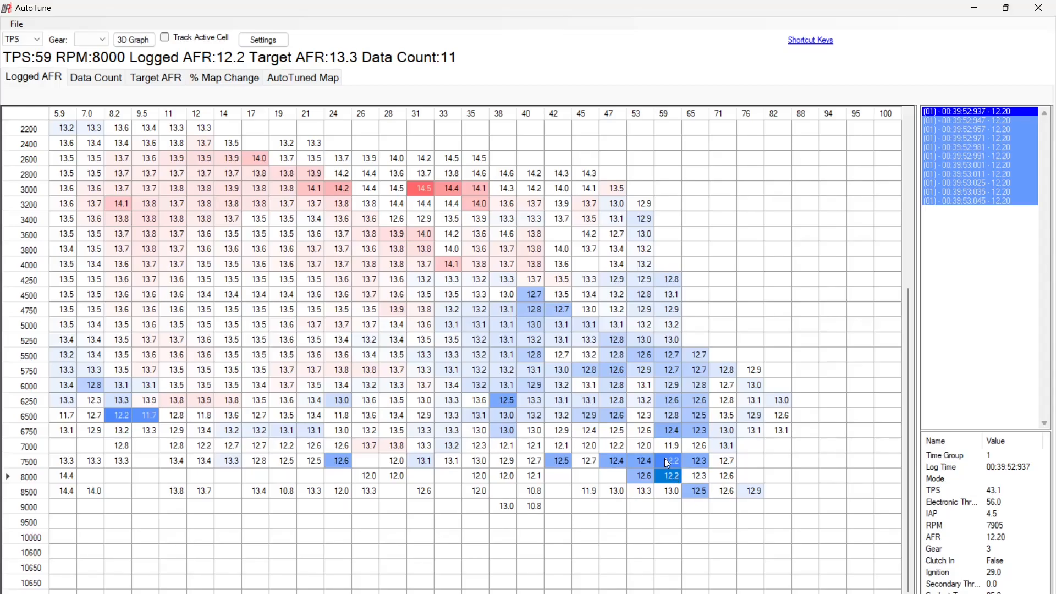
left_click(663, 434)
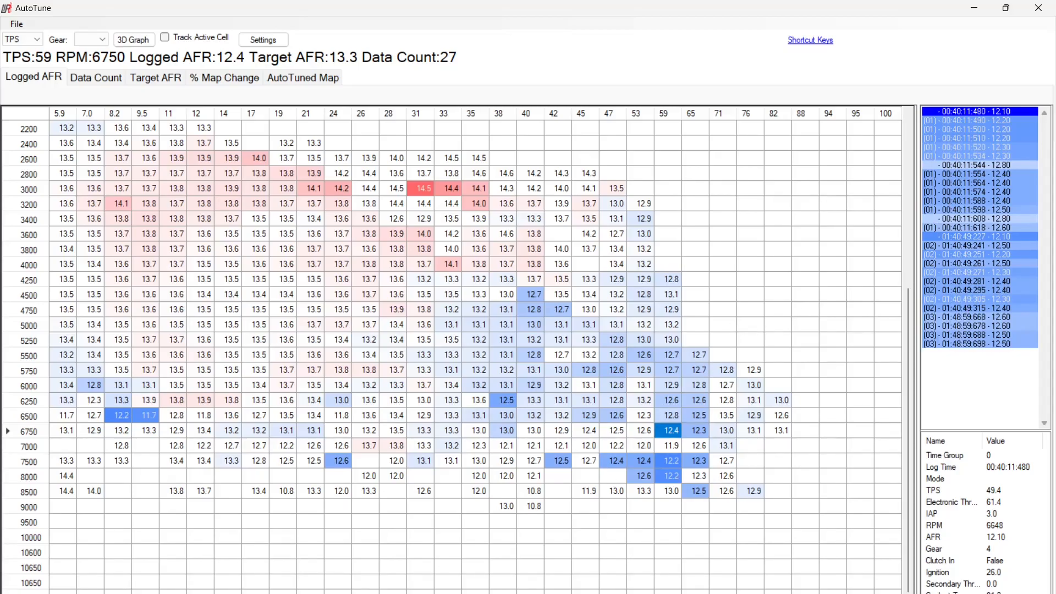
Switch to the Data Log Viewer and open the raw log 0066.WRL from the AutotuneLogs folder.
key("alt+Tab")
left_click(356, 352)
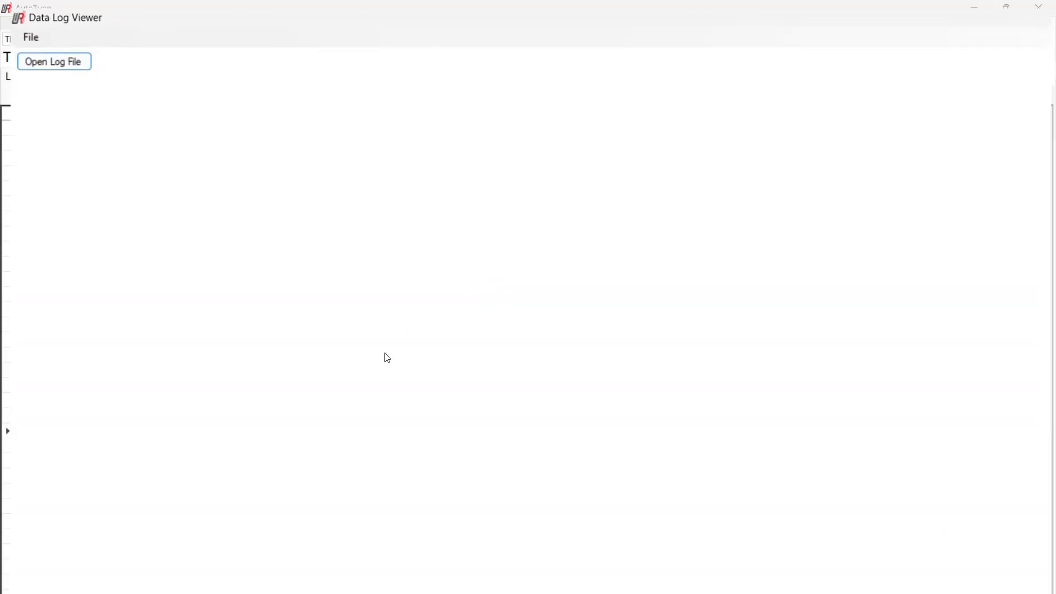
left_click(23, 45)
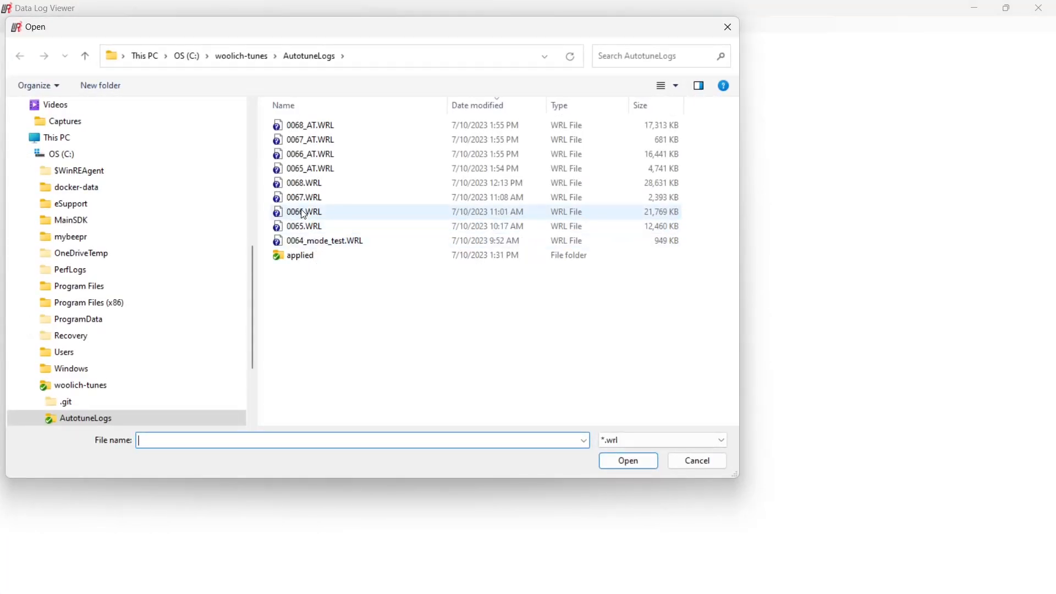
left_click(304, 214)
left_click(627, 462)
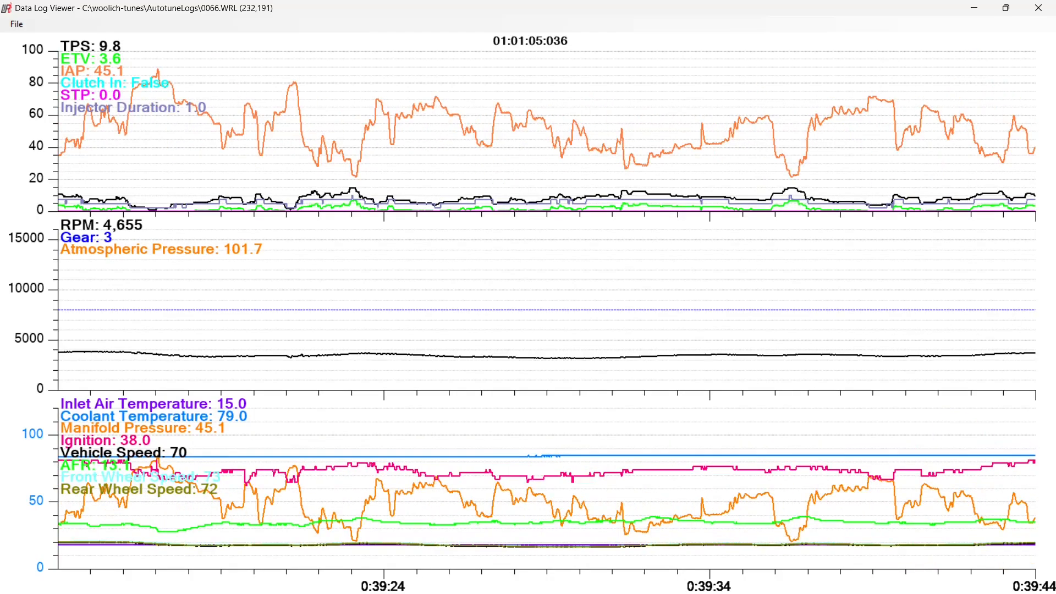
Examine the throttle, RPM and AFR traces of 0066.WRL in detail between about 0:39:46 and 0:40:02.
key("Right")
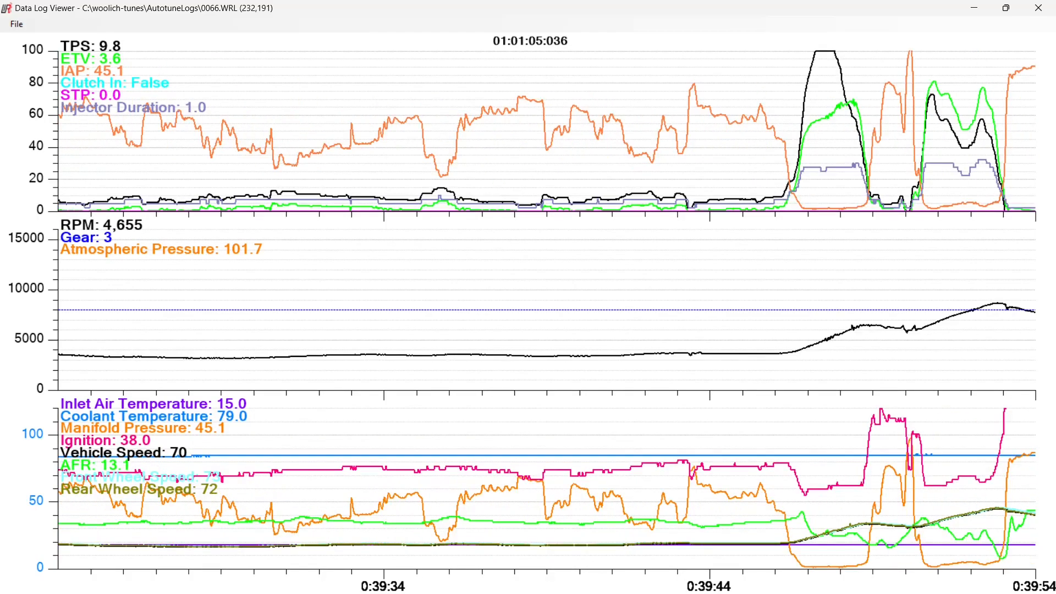
key("Right")
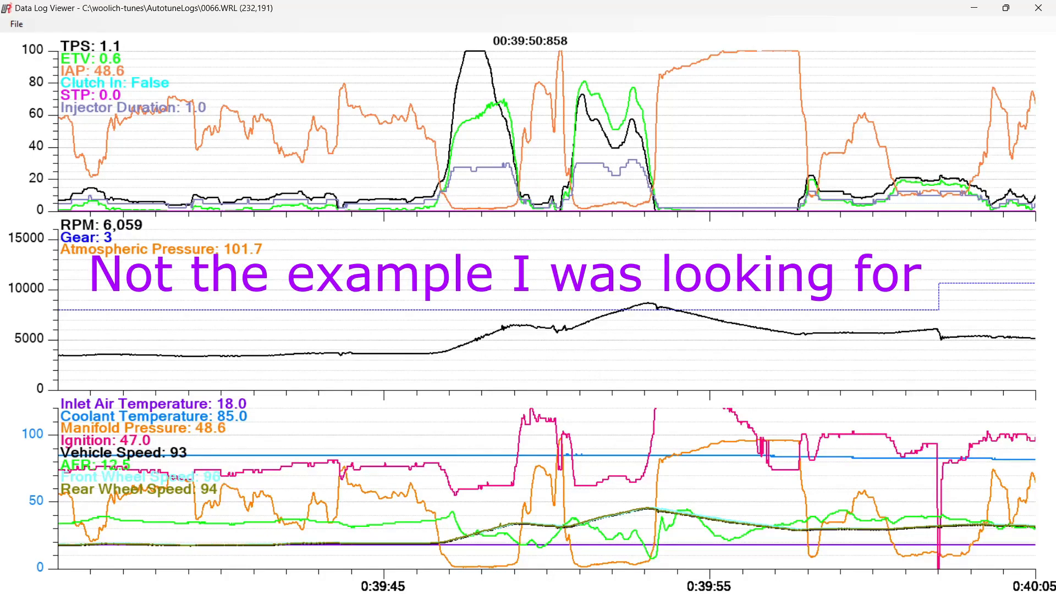
scroll(622, 316, "up", 1)
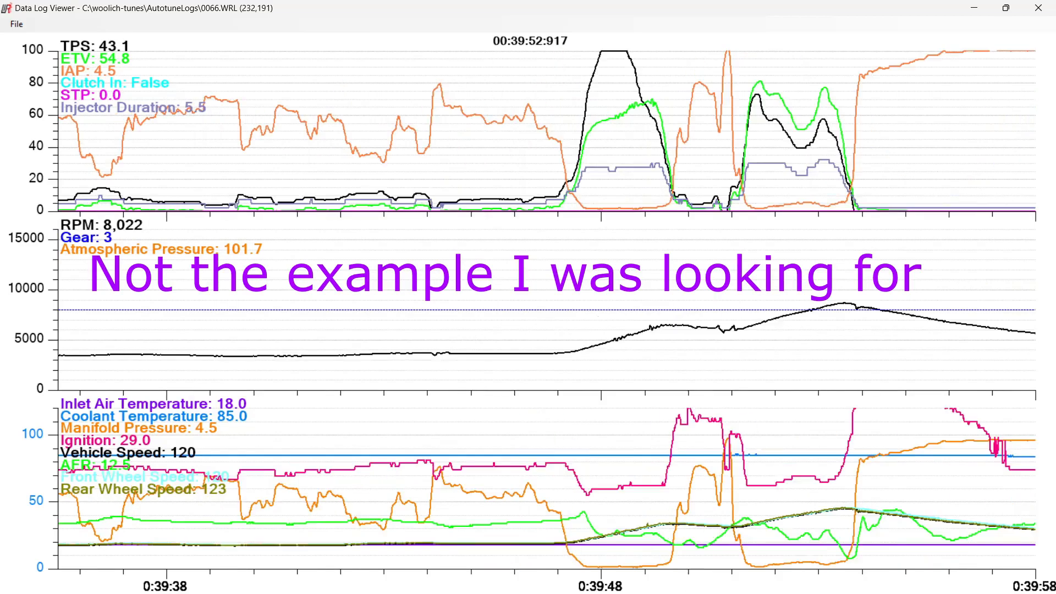
scroll(622, 317, "up", 1)
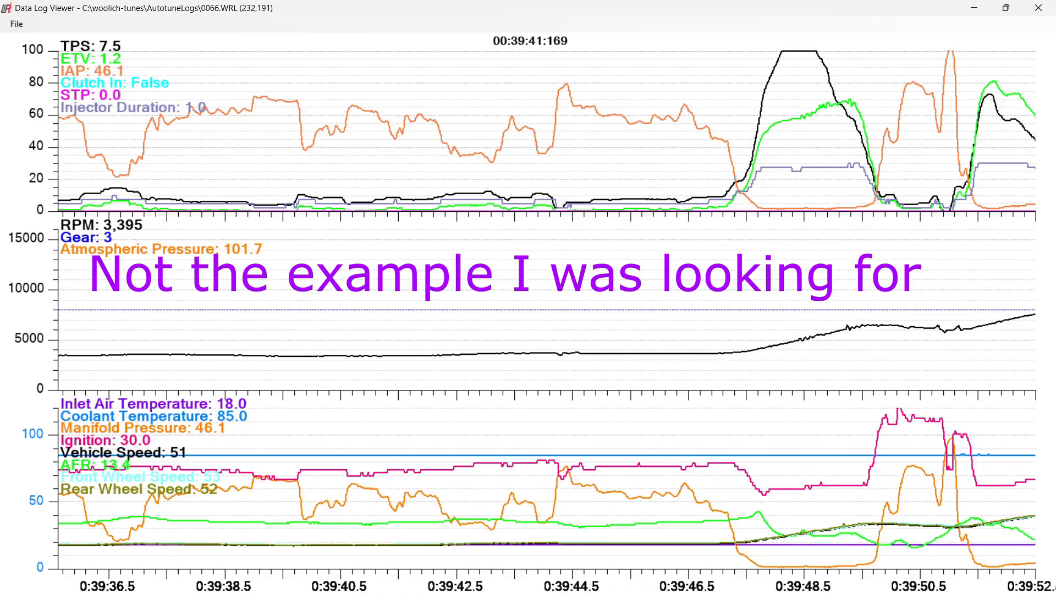
key("Right")
key("Right")
key("Right")
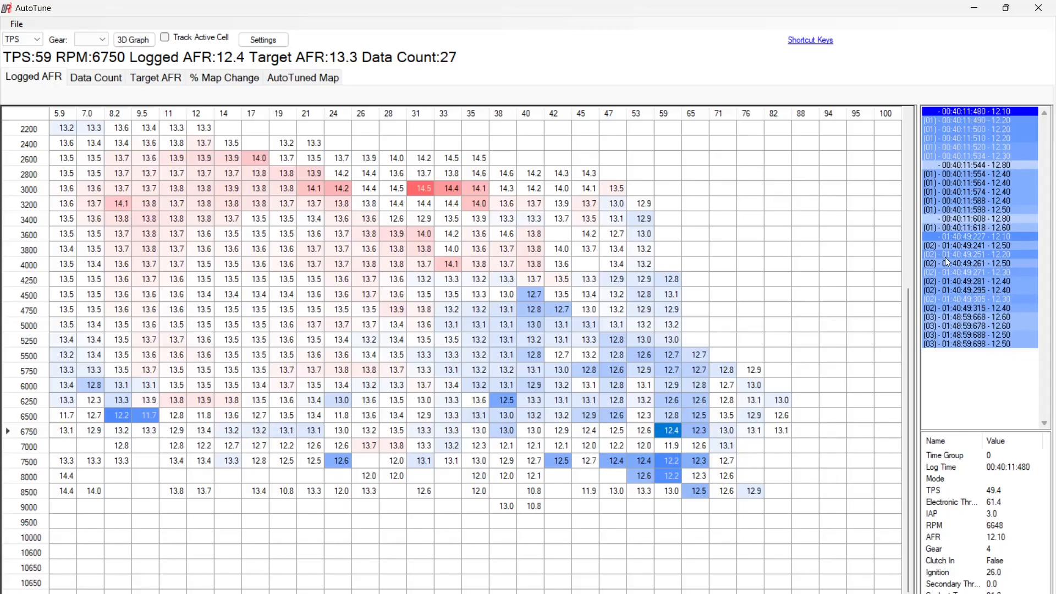
Return to AutoTune and inspect the log entries of the AFR cells at TPS 53 to 65 between 7000 and 8500 RPM.
left_click(671, 474)
left_click(699, 463)
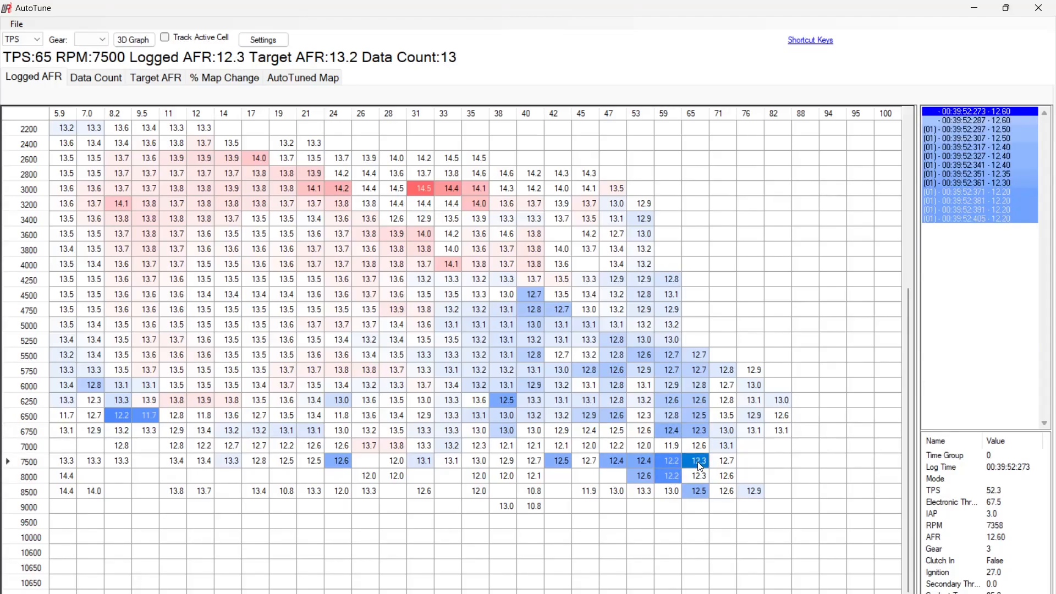
left_click(643, 462)
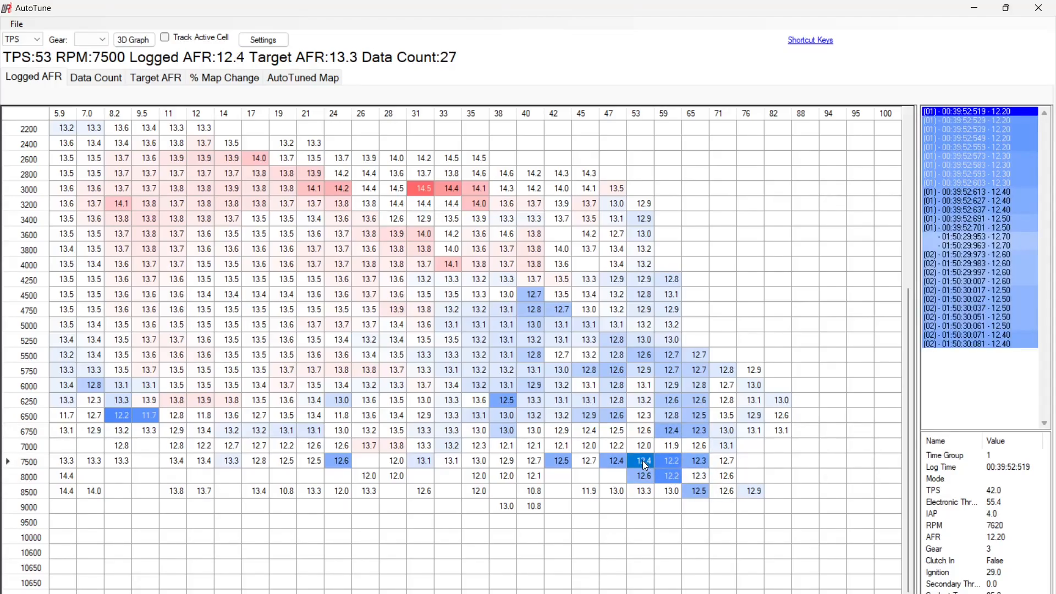
left_click(645, 477)
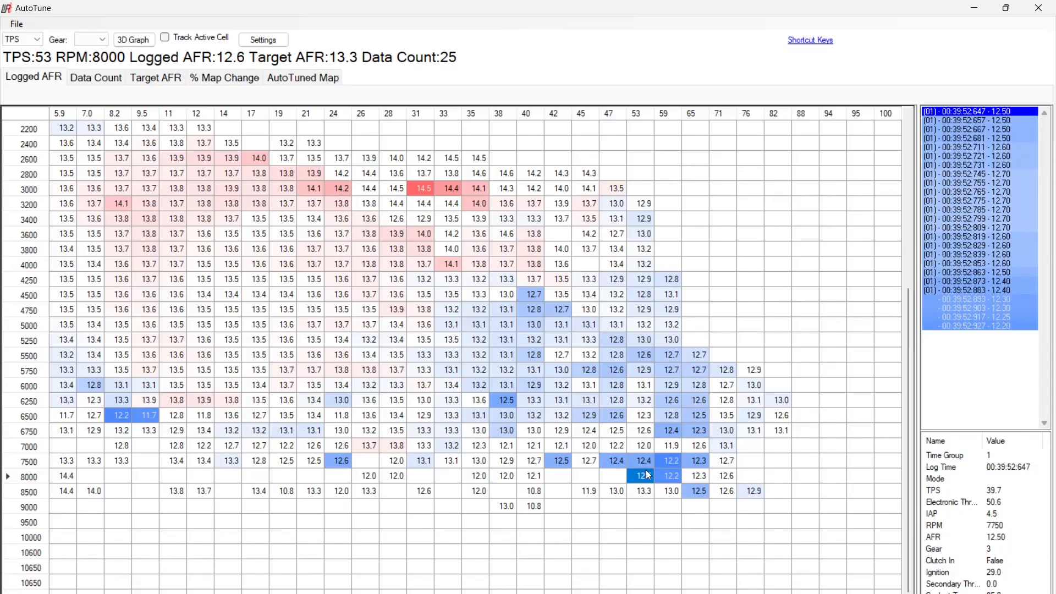
left_click(708, 489)
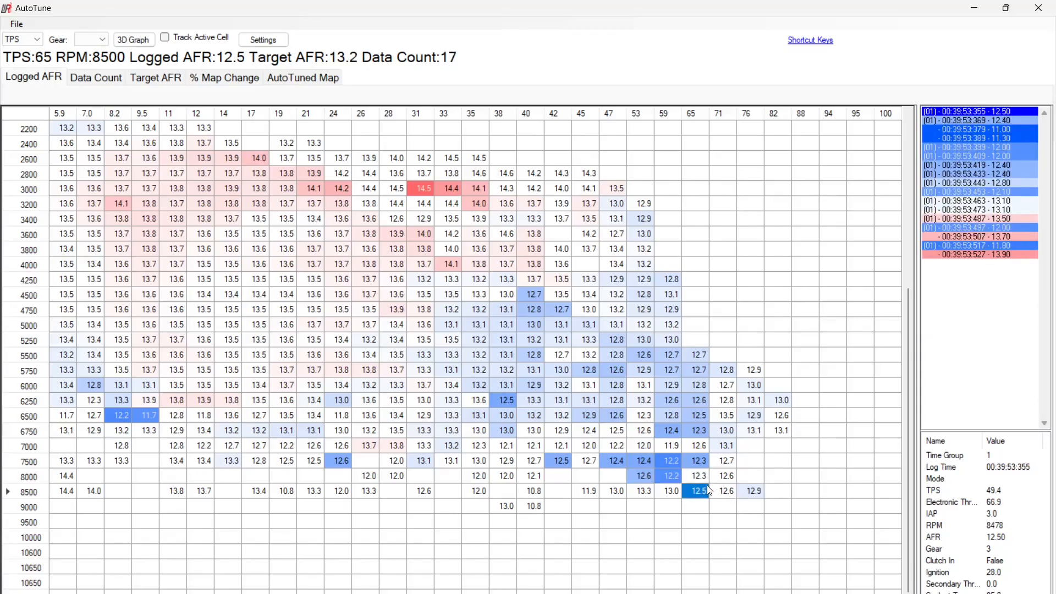
left_click(674, 447)
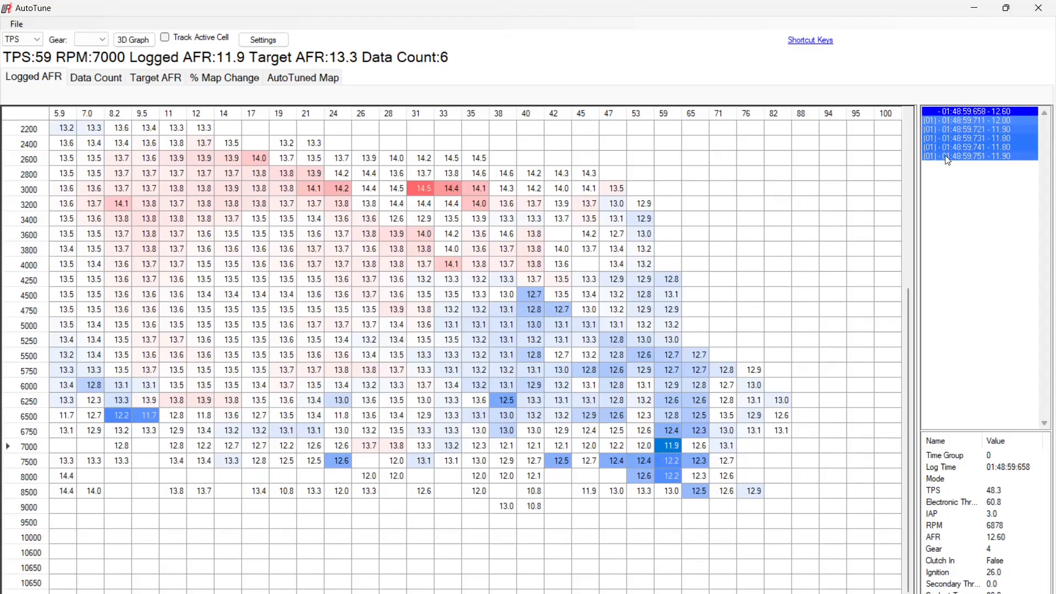
Switch back to the Data Log Viewer and open the raw log 0068.WRL.
key("alt+Tab")
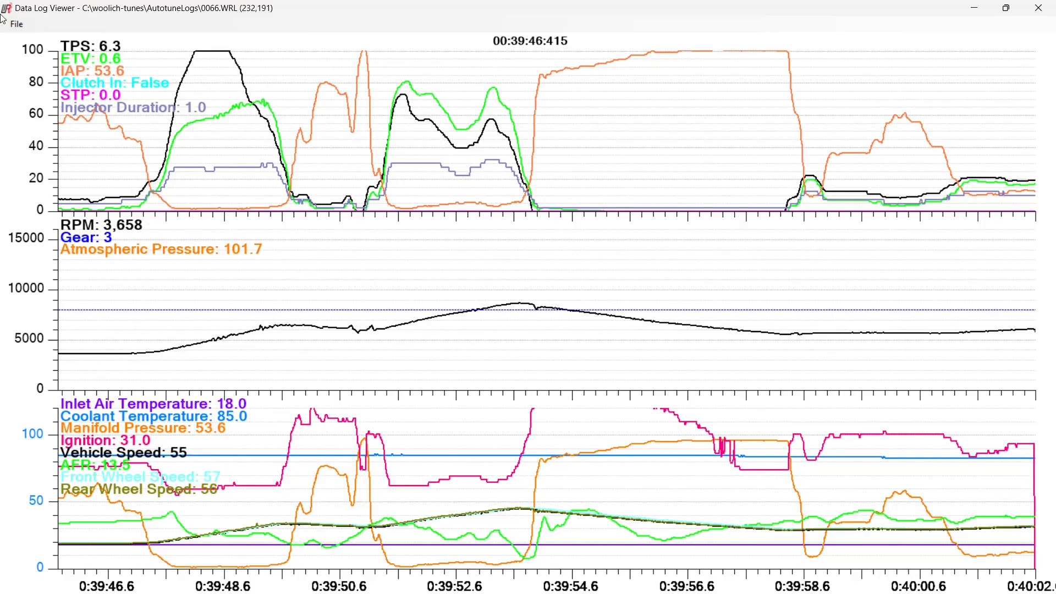
left_click(17, 24)
left_click(55, 41)
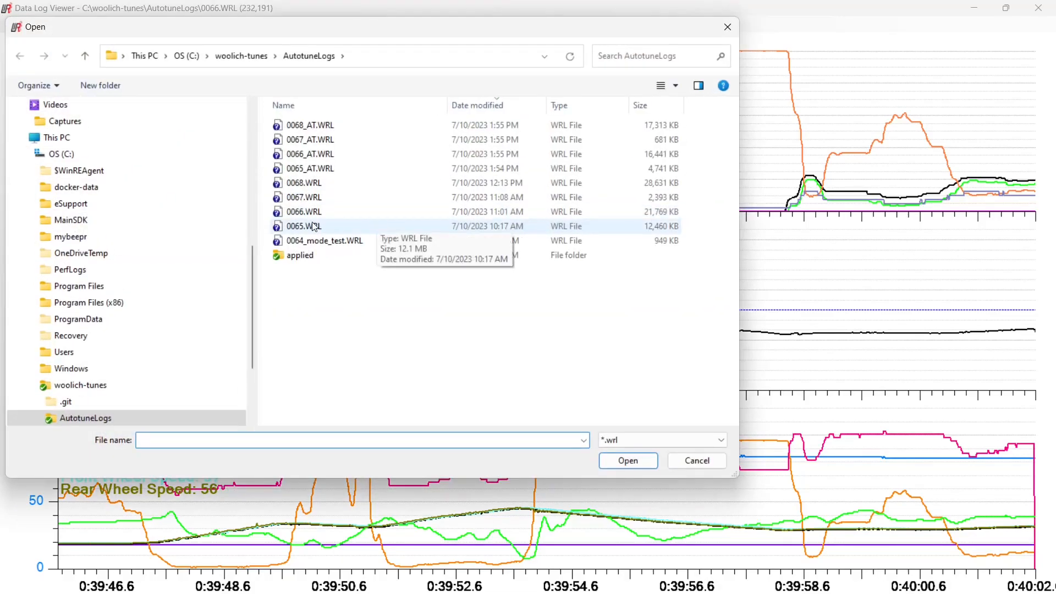
left_click(315, 185)
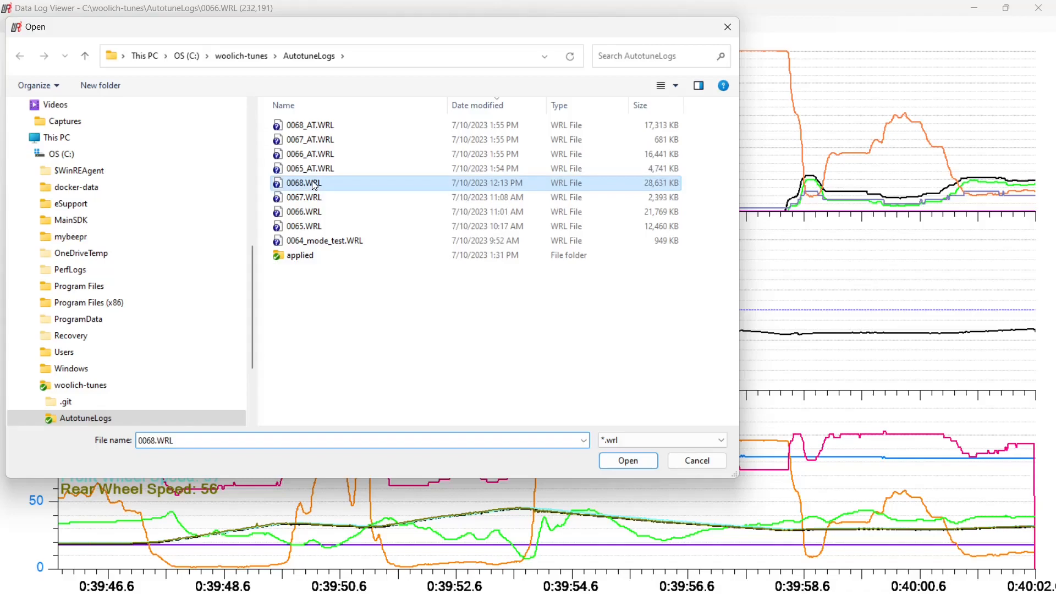
left_click(608, 459)
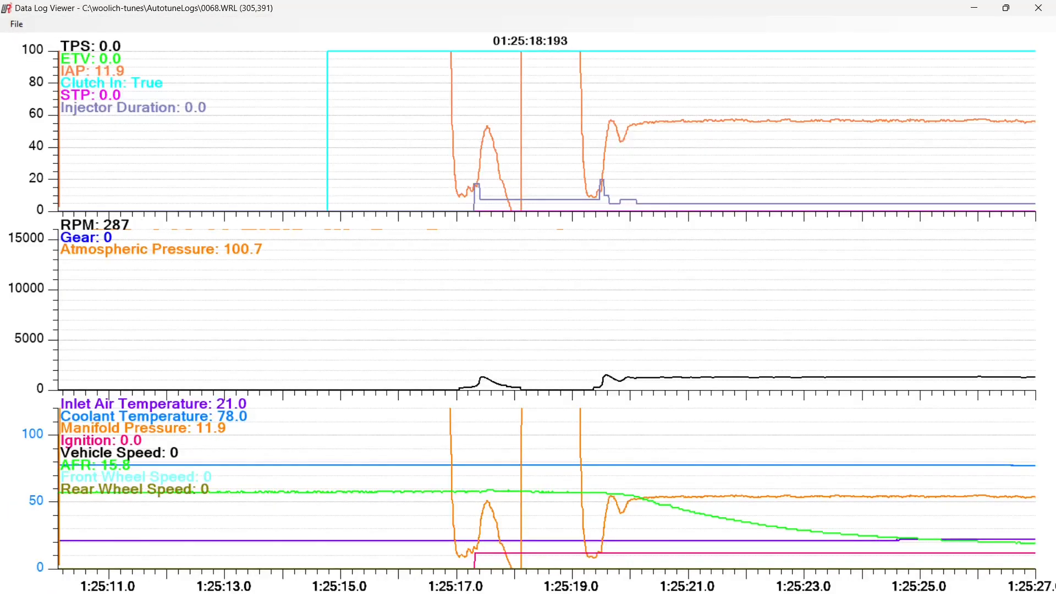
Search 0068.WRL for the full-throttle pull in fourth gear logged around 1:48:59.
scroll(546, 309, "down", 20)
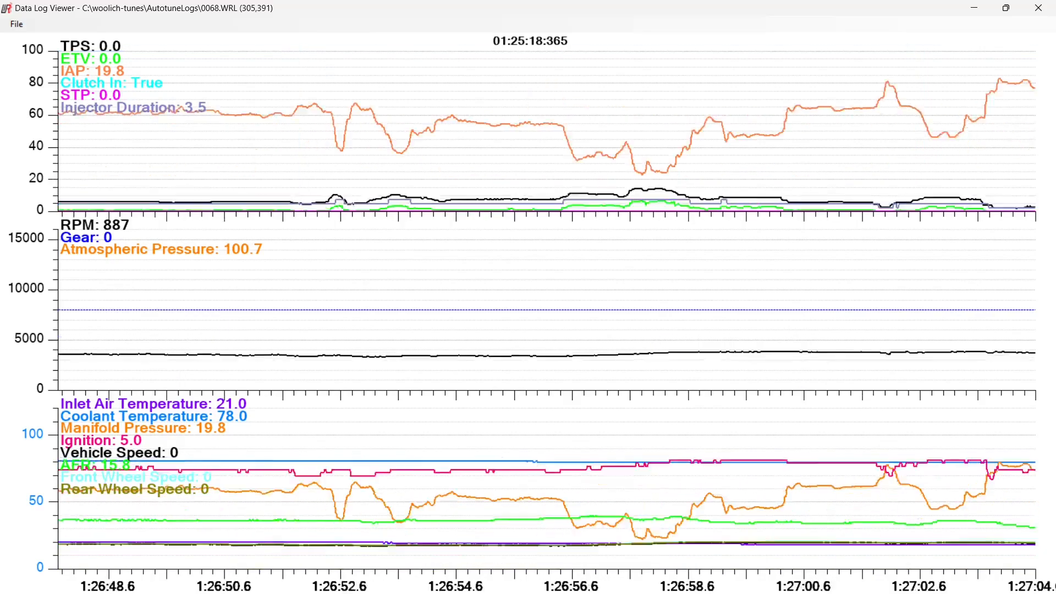
scroll(546, 310, "down", 20)
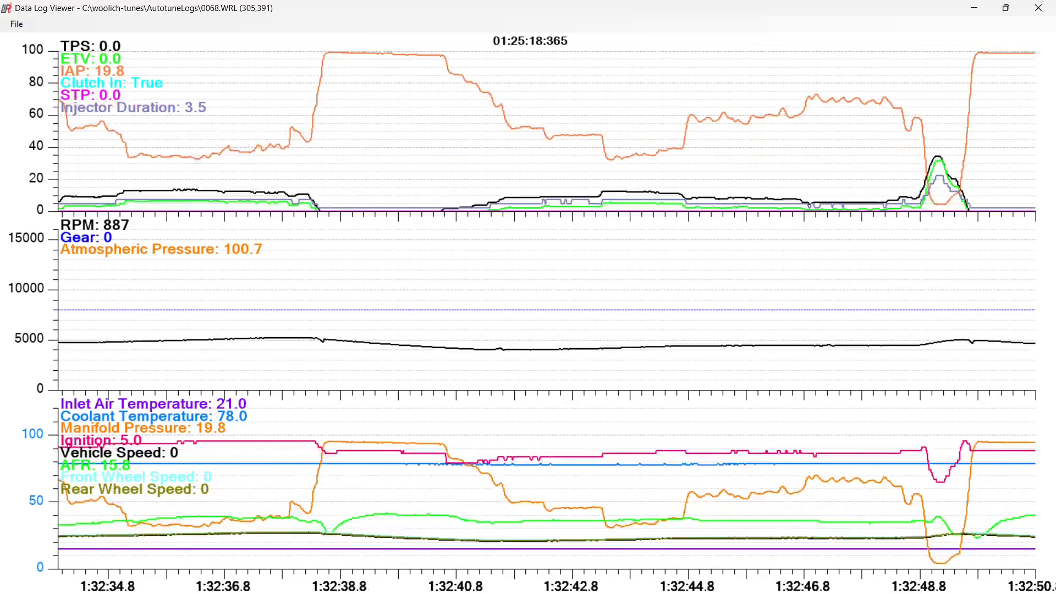
scroll(546, 309, "down", 20)
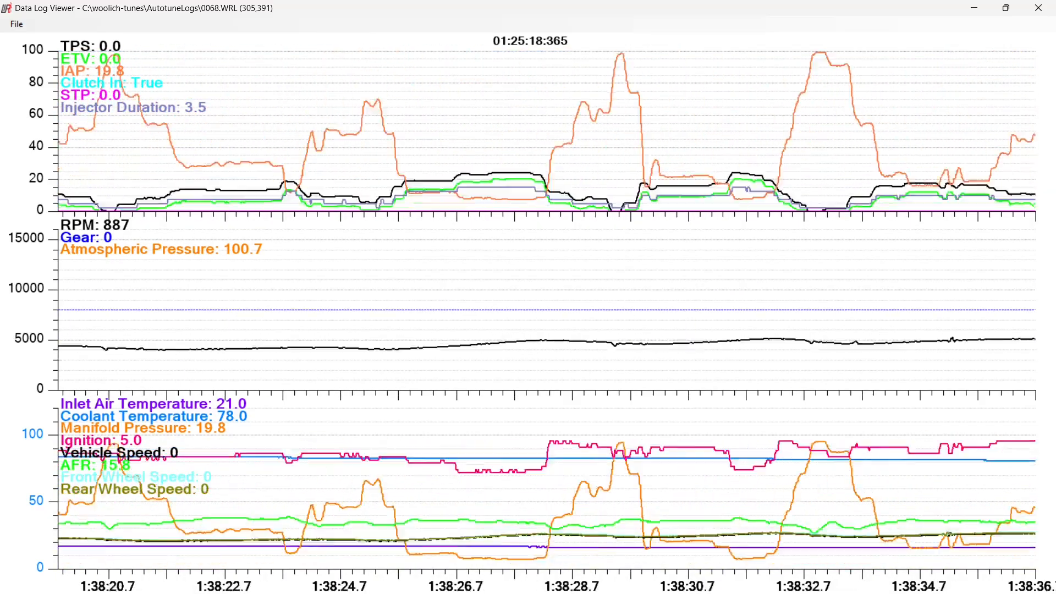
scroll(546, 310, "down", 20)
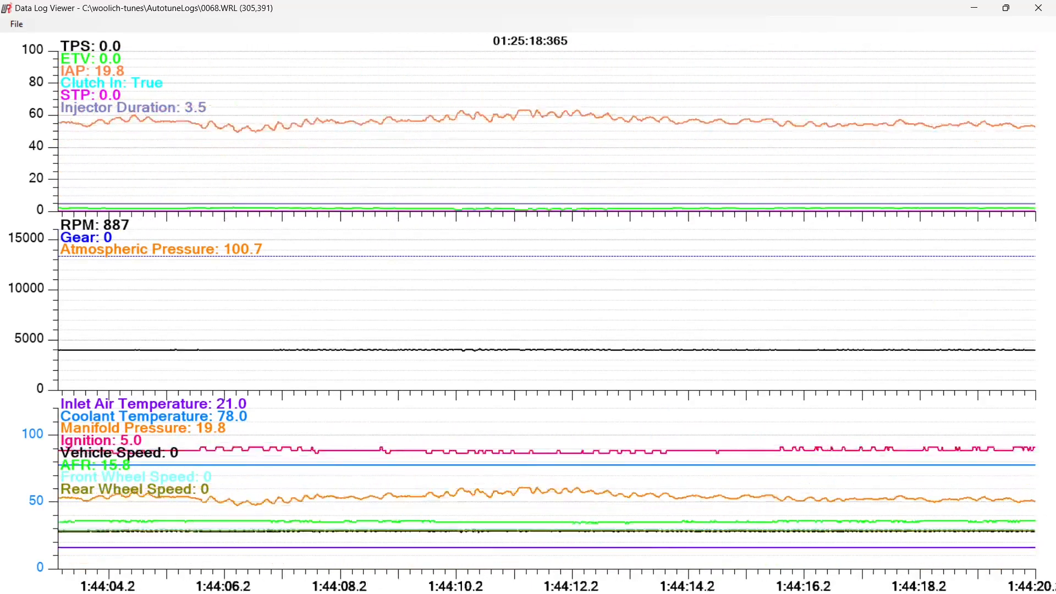
scroll(546, 310, "down", 9)
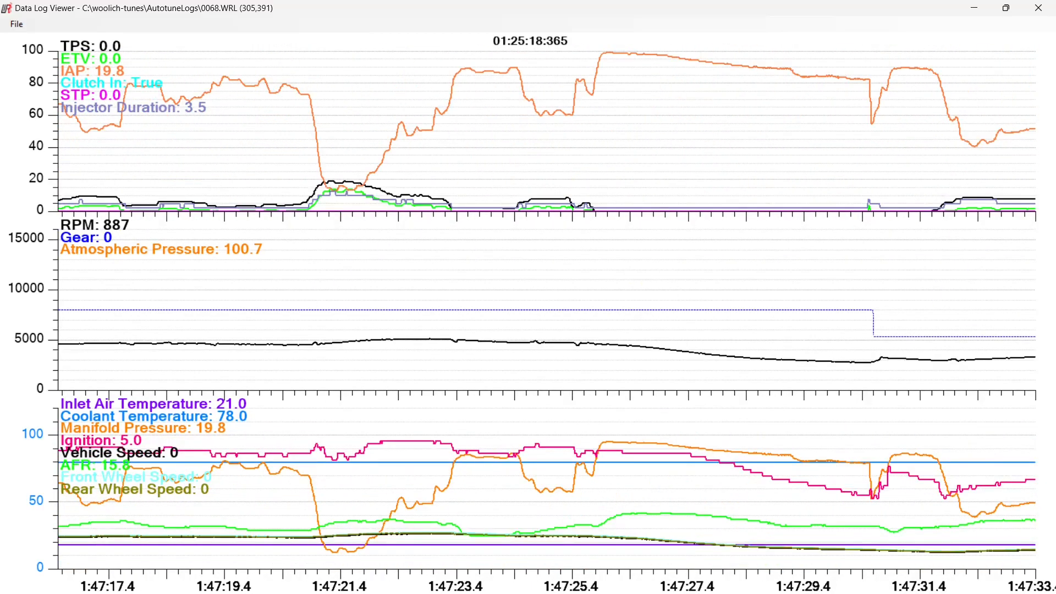
scroll(547, 309, "down", 2)
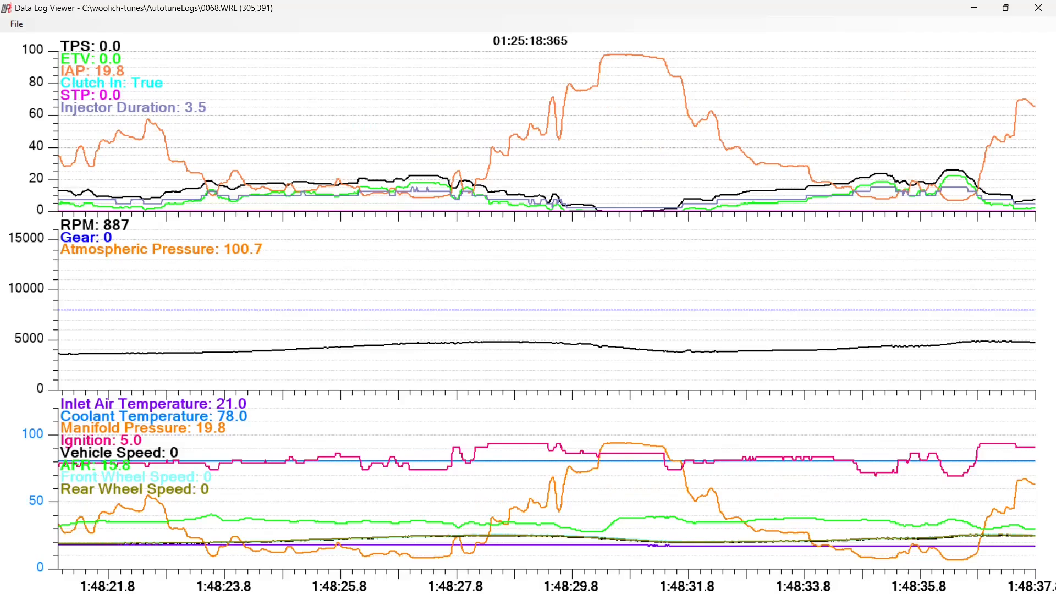
scroll(546, 309, "down", 1)
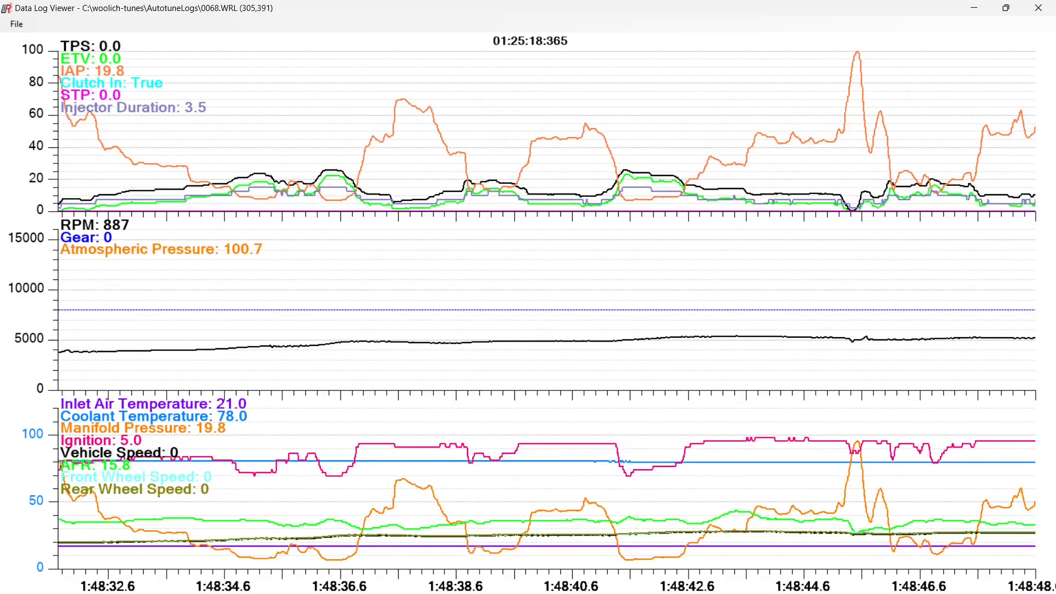
scroll(547, 309, "down", 2)
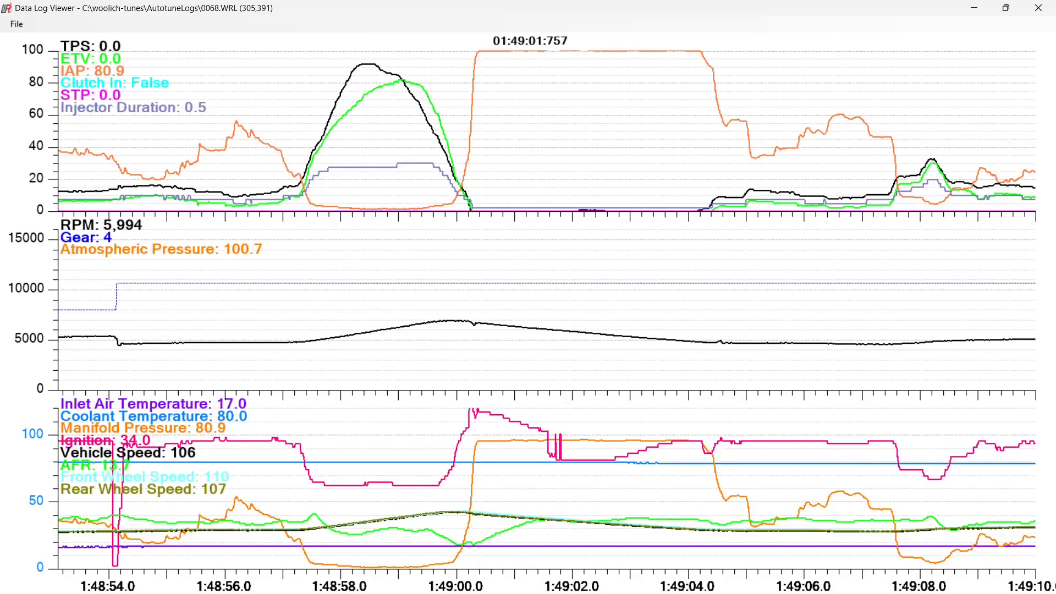
Examine the TPS, ETV, RPM and AFR traces of 0068.WRL in detail between about 1:48:55 and 1:49:02.
scroll(627, 229, "up", 1)
scroll(546, 310, "down", 1)
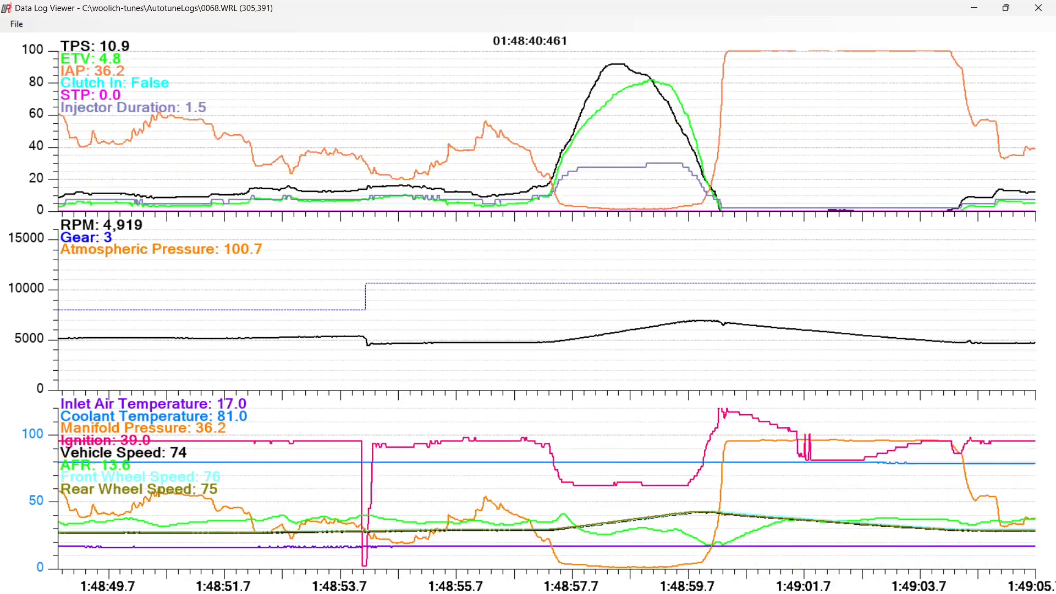
scroll(636, 426, "down", 1)
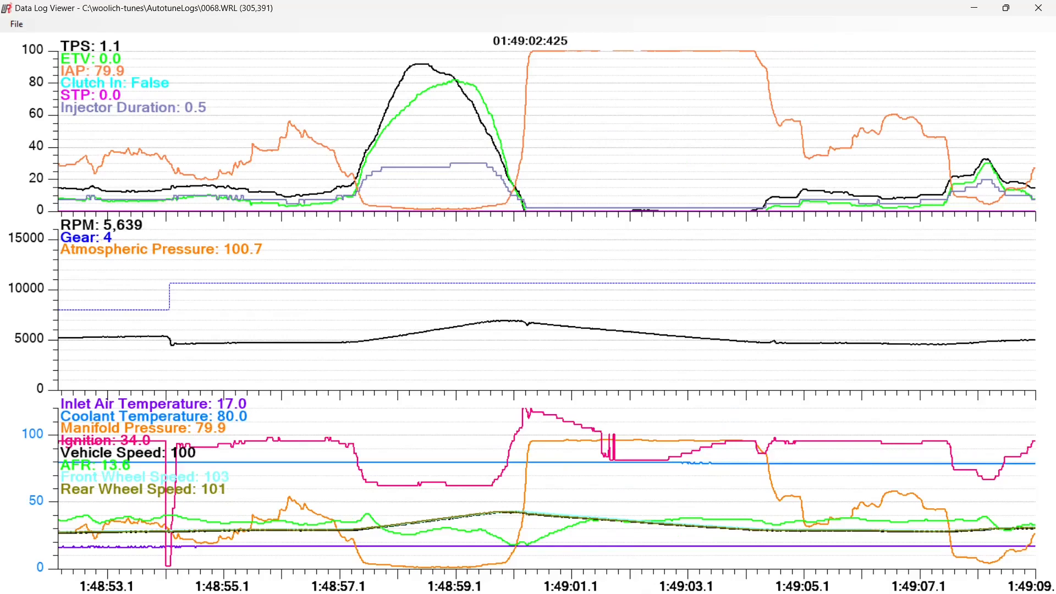
scroll(663, 330, "up", 3)
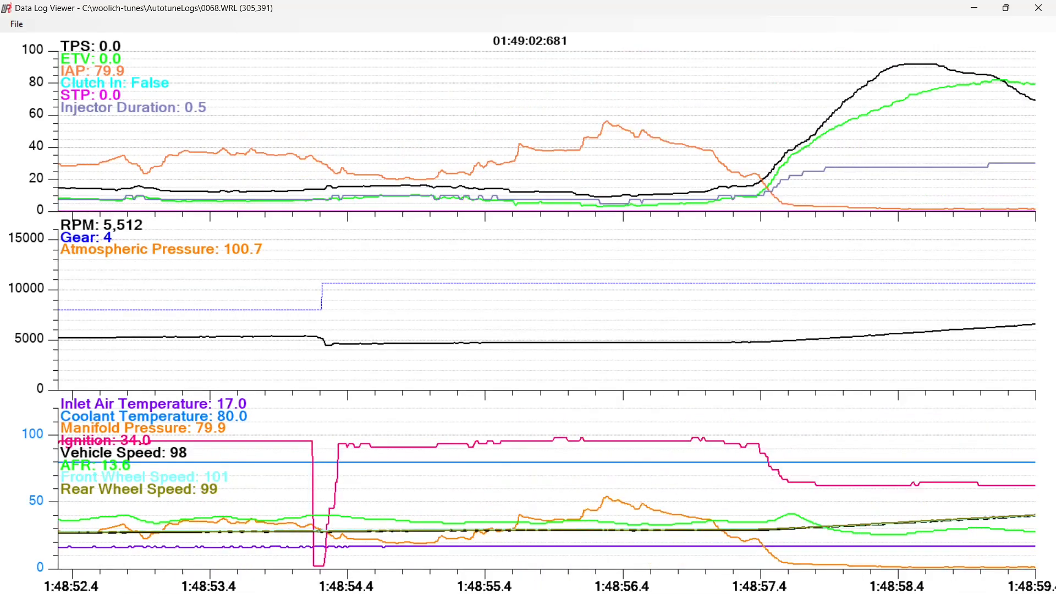
scroll(707, 159, "down", 2)
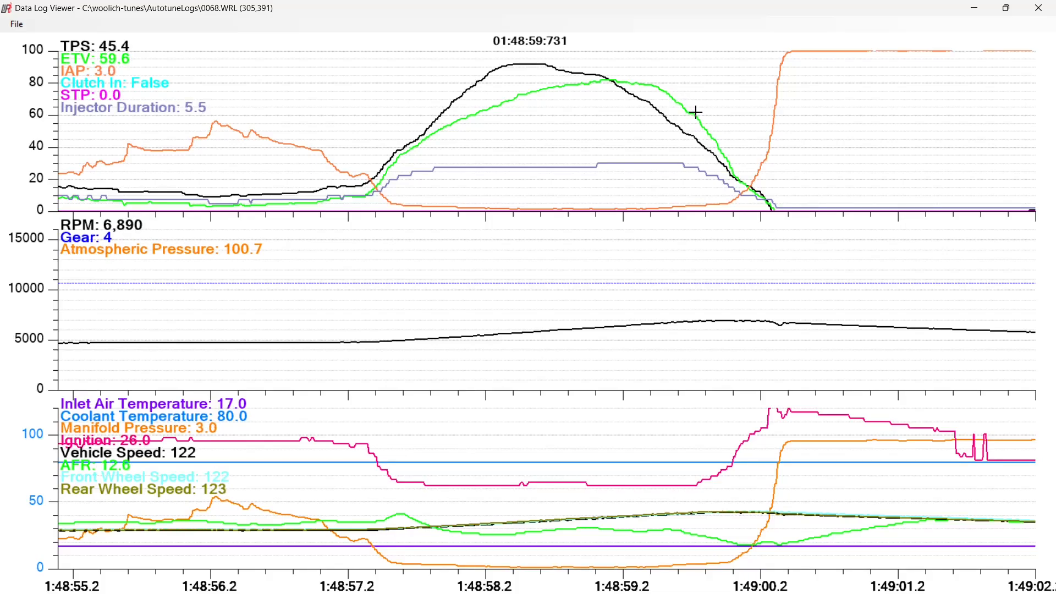
Check the TPS 59, 7000 RPM cell's logged AFR and percentage map change in AutoTune against the raw log in the Data Log Viewer.
left_click(407, 592)
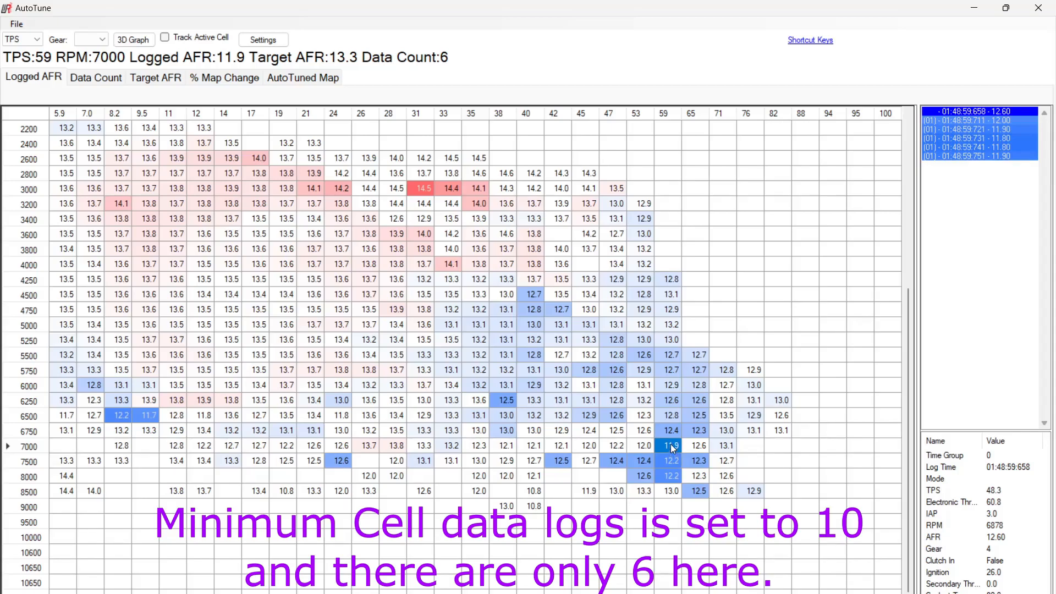
left_click(233, 80)
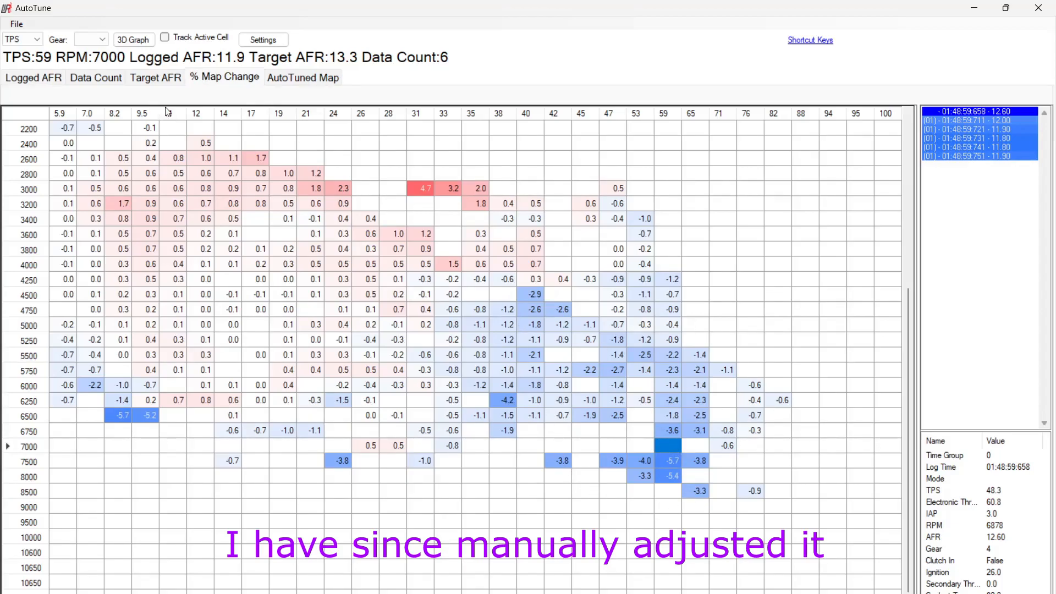
left_click(44, 77)
key("alt+Tab")
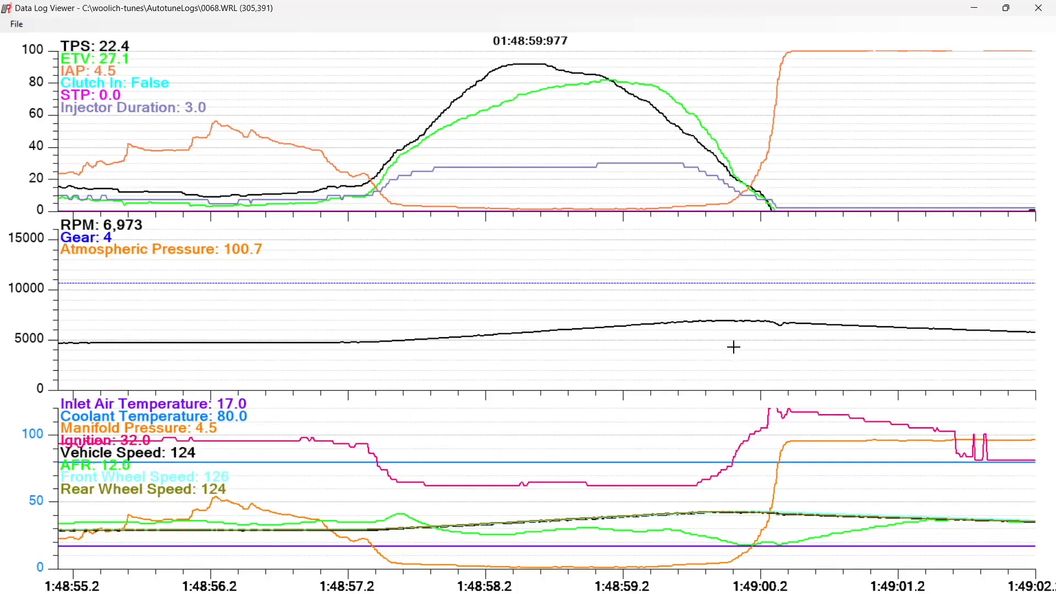
key("alt+Tab")
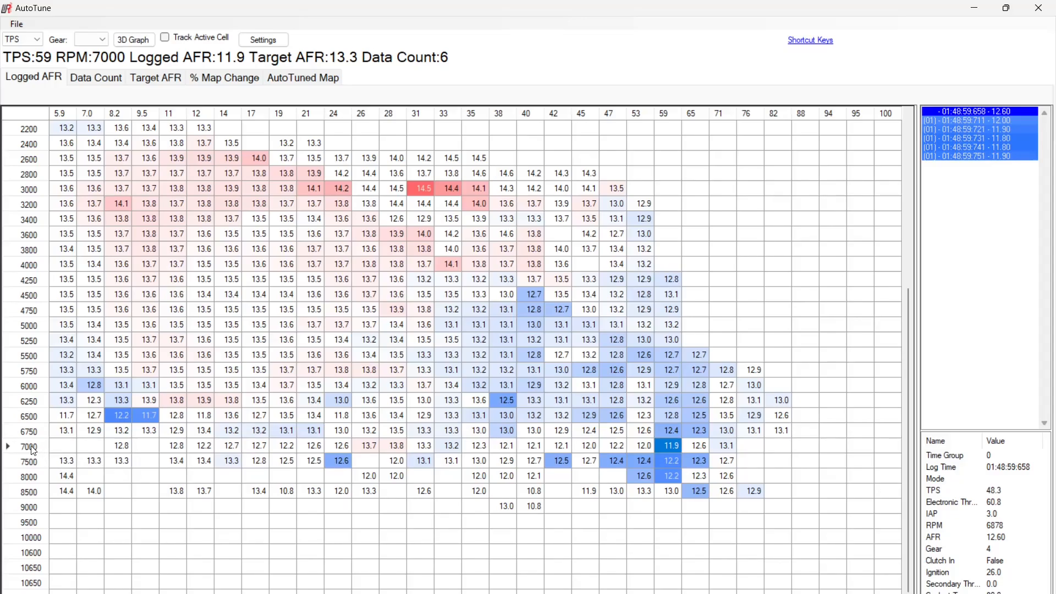
mouse_move(357, 593)
left_click(571, 577)
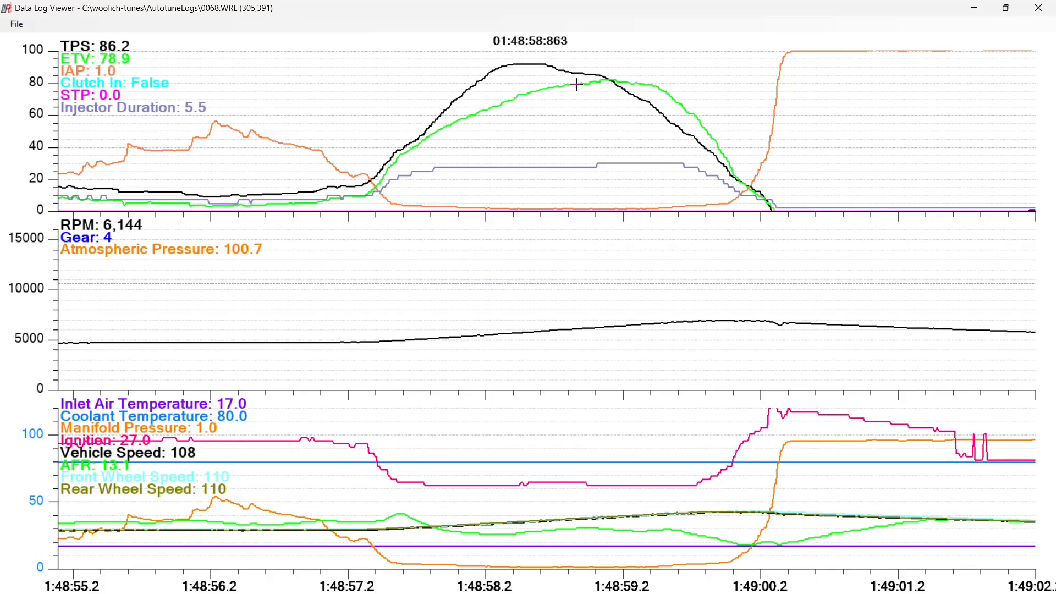
Switch to Woolich Racing Tuned, open the Electronic Throttle Valve map in Other Maps and float its window over the log traces.
key("alt+Tab")
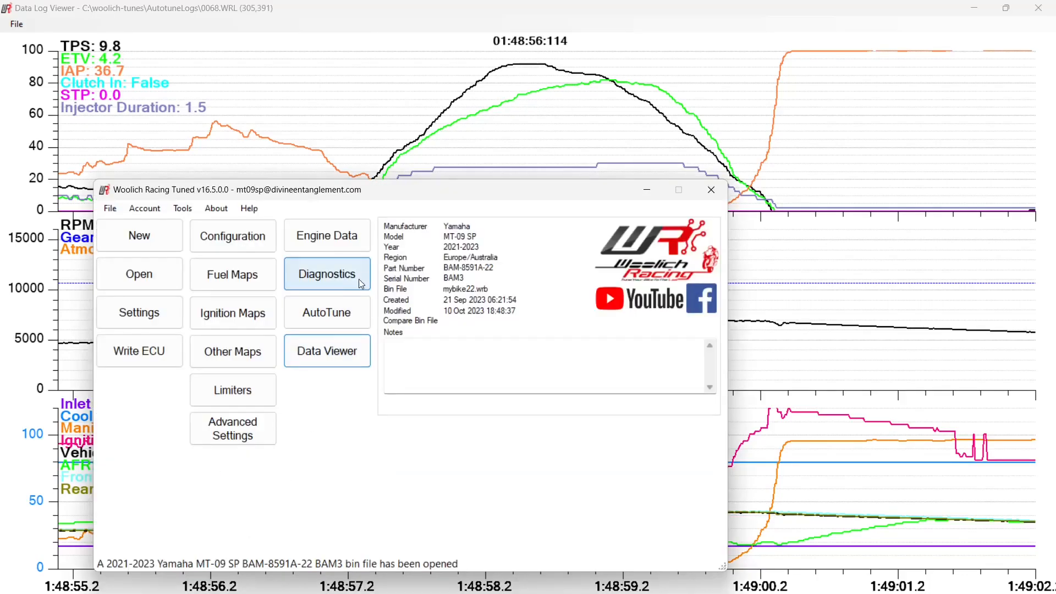
left_click(265, 354)
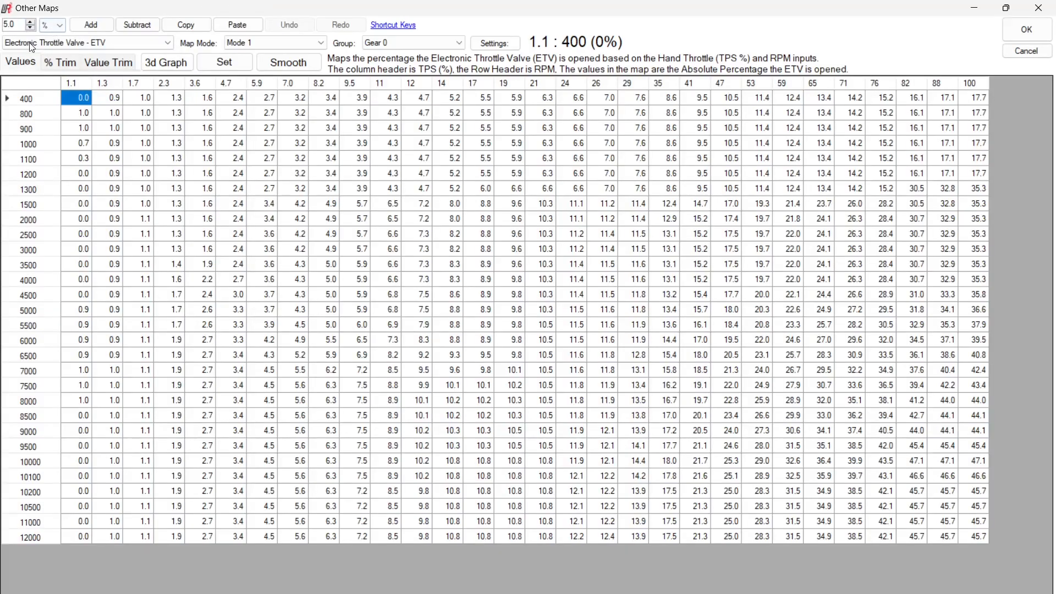
double_click(438, 12)
left_click_drag(434, 114, 548, 254)
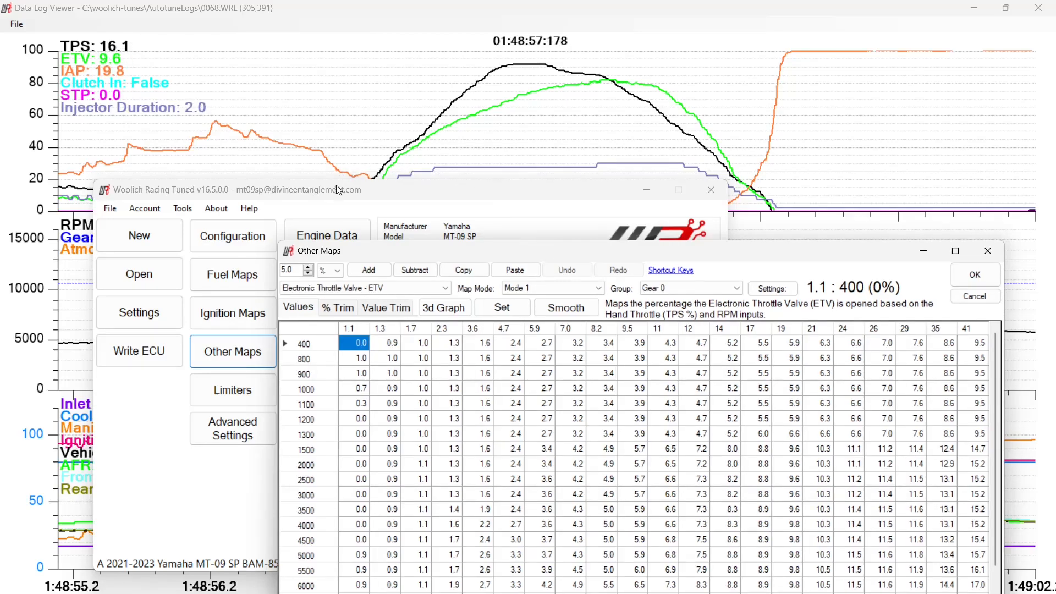
left_click(646, 189)
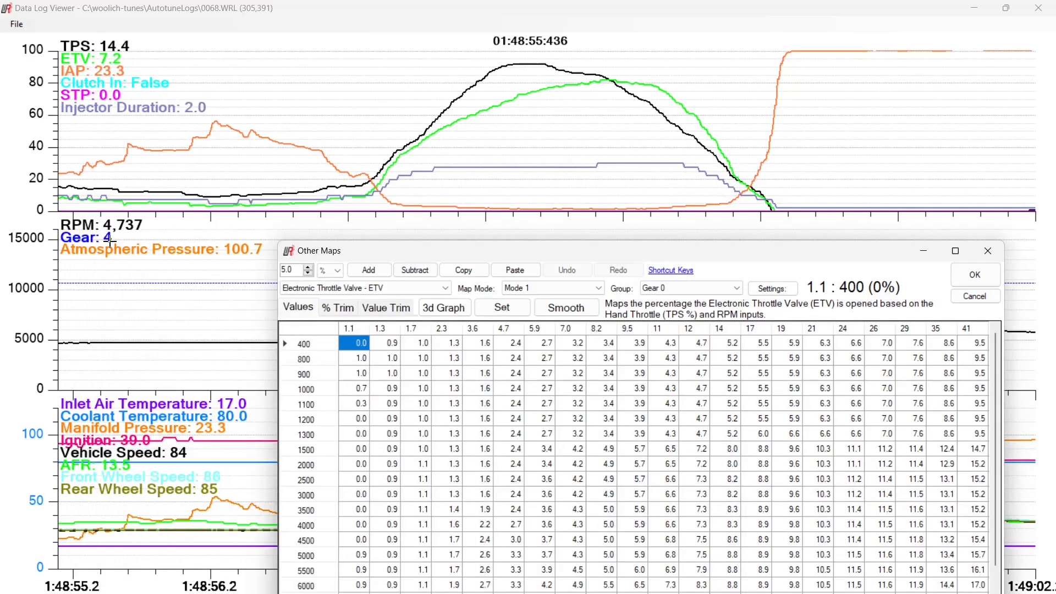
left_click_drag(476, 250, 387, 110)
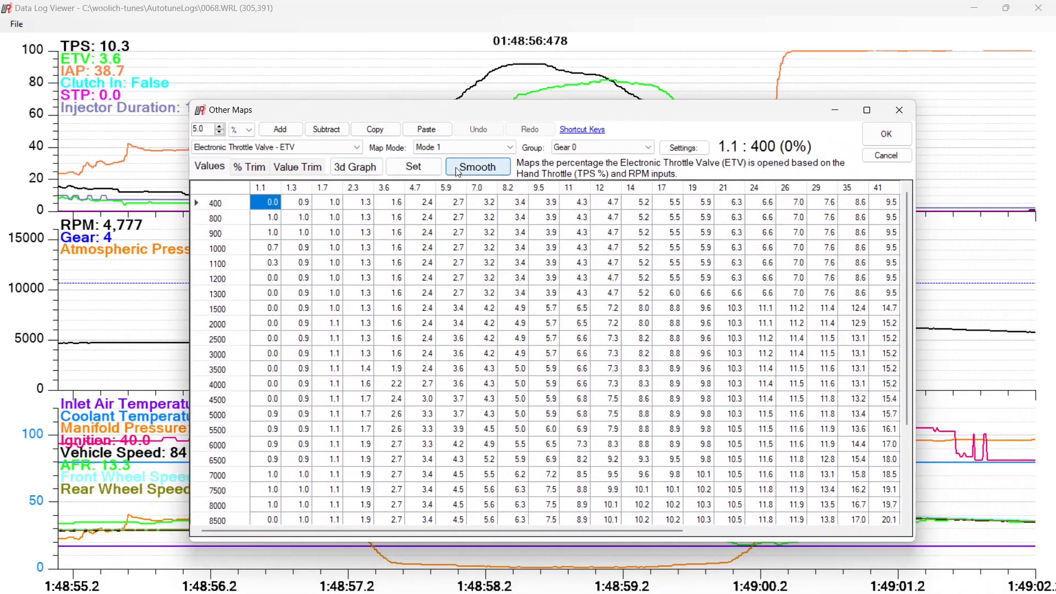
Display the Mode 1 ETV map for Gear 4 and place its window below the logged throttle traces.
left_click(471, 152)
left_click(583, 148)
left_click(583, 148)
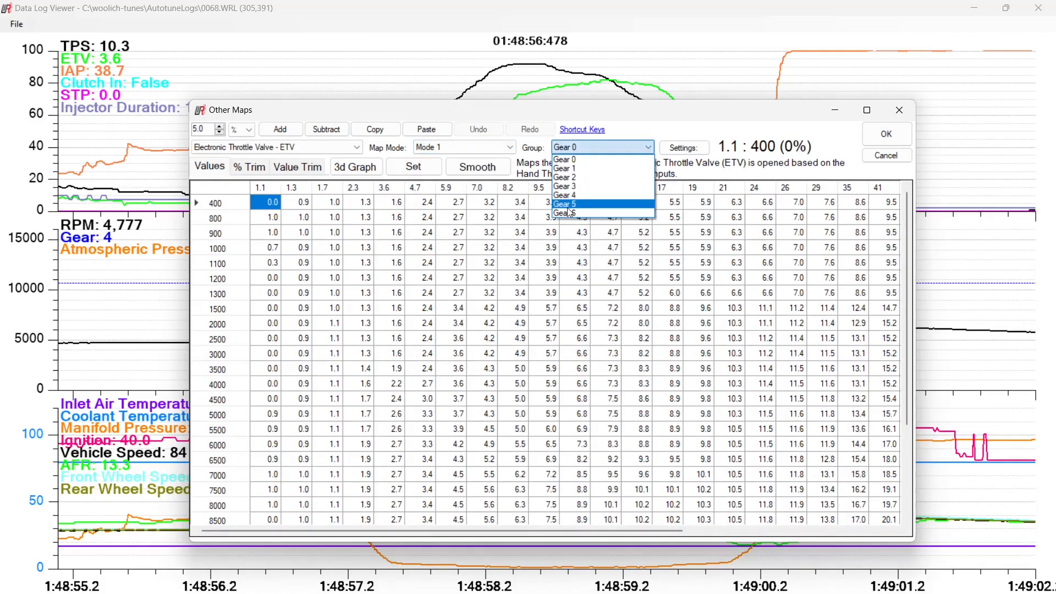
left_click(580, 196)
left_click_drag(644, 112, 603, 199)
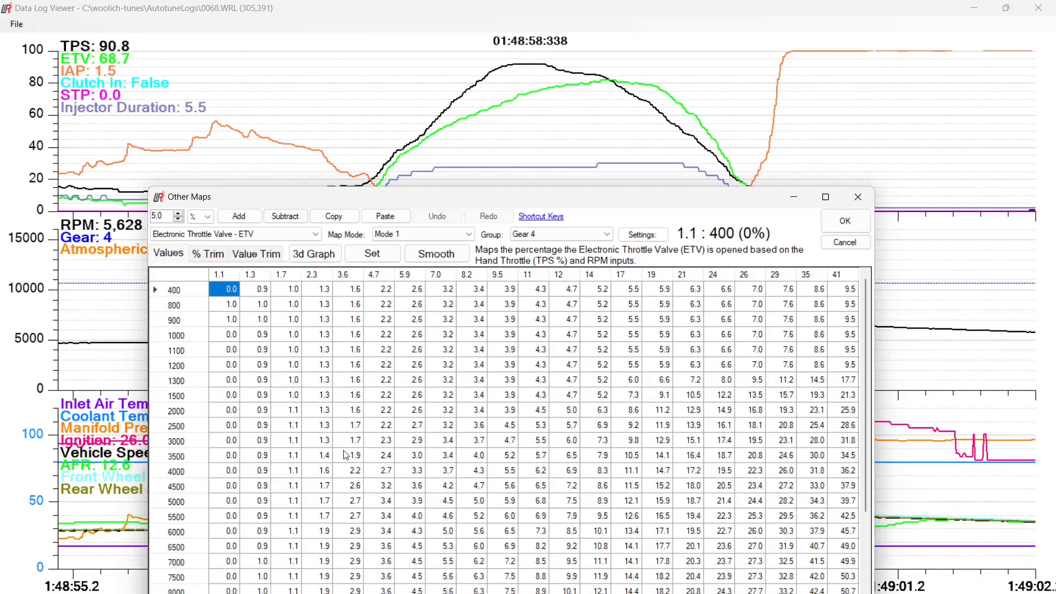
Examine the Gear 4 ETV values up to TPS 100, and put the map window away.
scroll(733, 514, "right", 6)
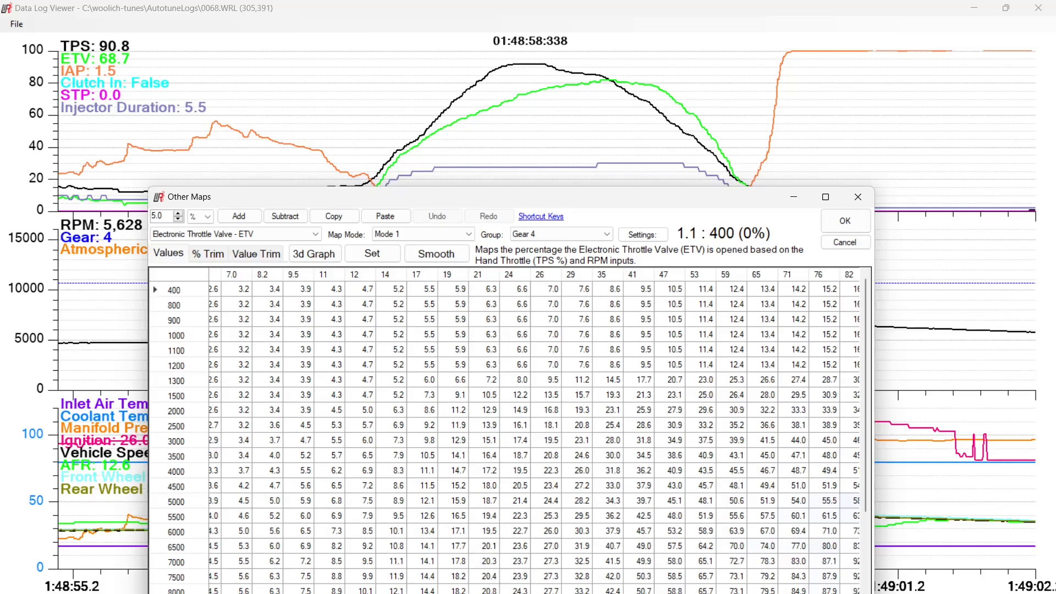
scroll(533, 432, "right", 2)
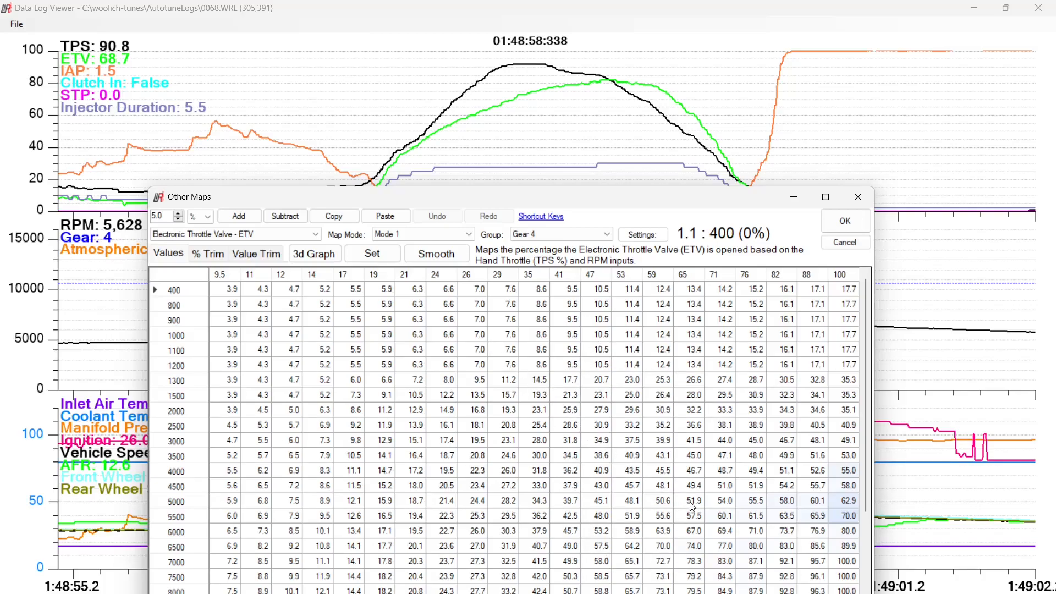
left_click(859, 197)
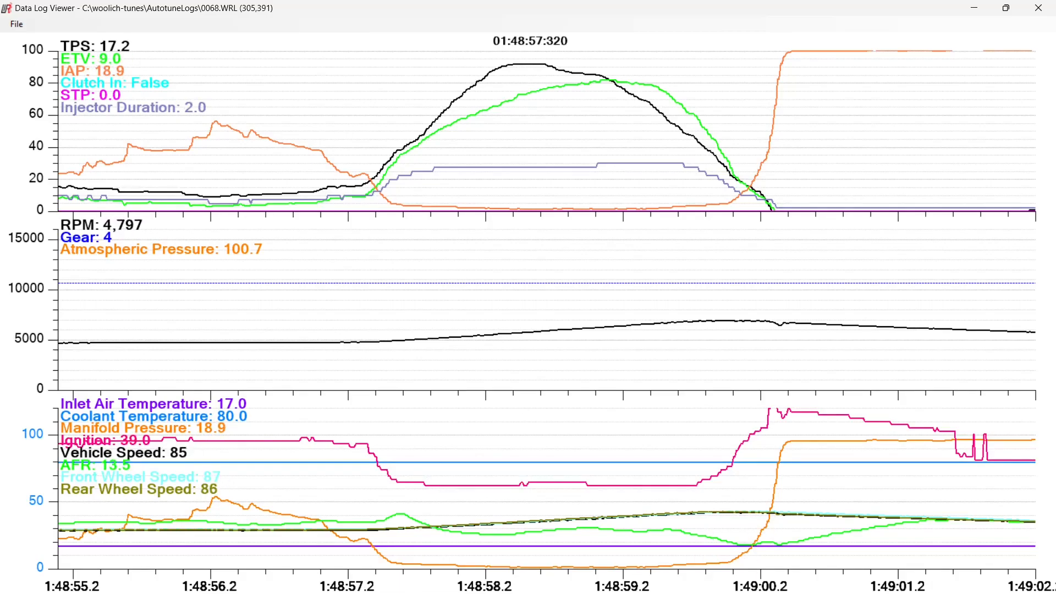
Return to AutoTune and inspect the logged AFR cells at TPS 19 to 71 from 4250 to 7000 RPM and at TPS 2.3, 7000 RPM.
key("alt+Tab")
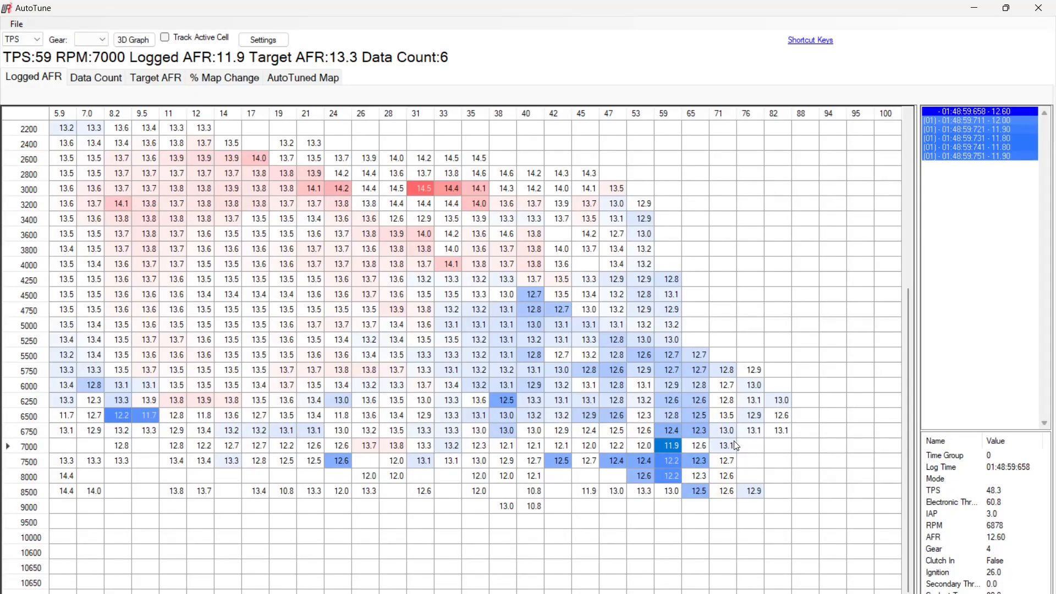
left_click_drag(733, 449, 294, 283)
scroll(475, 352, "left", 3)
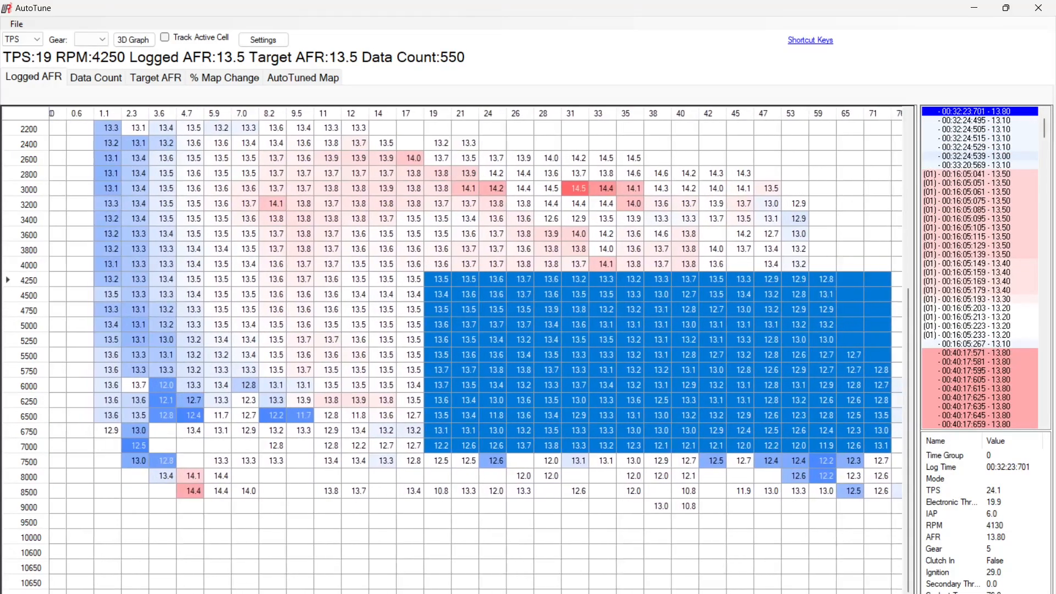
scroll(475, 352, "right", 3)
scroll(475, 351, "left", 3)
scroll(475, 352, "right", 3)
scroll(475, 352, "left", 3)
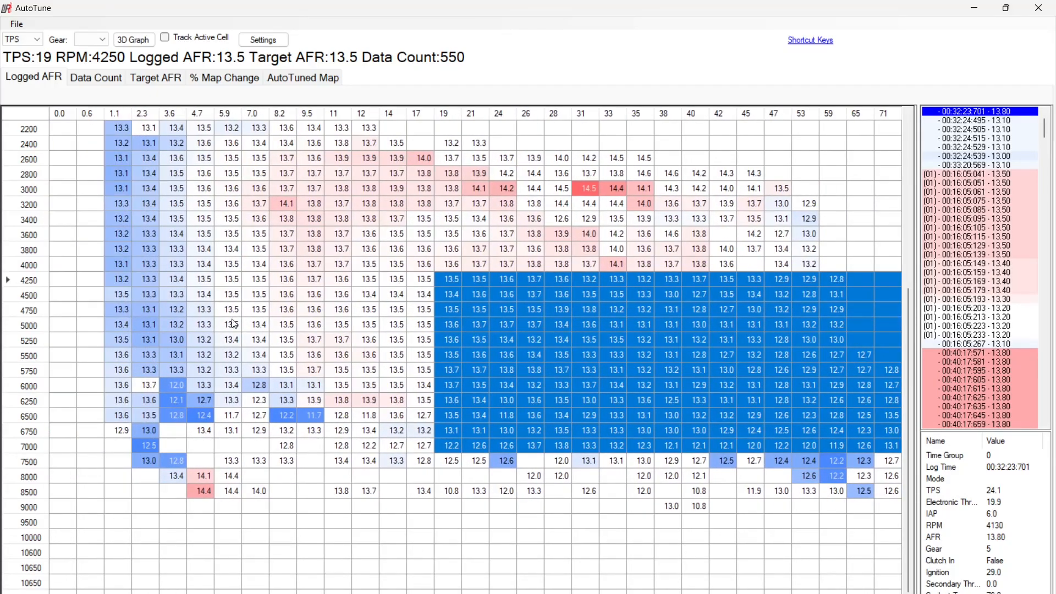
left_click(154, 445)
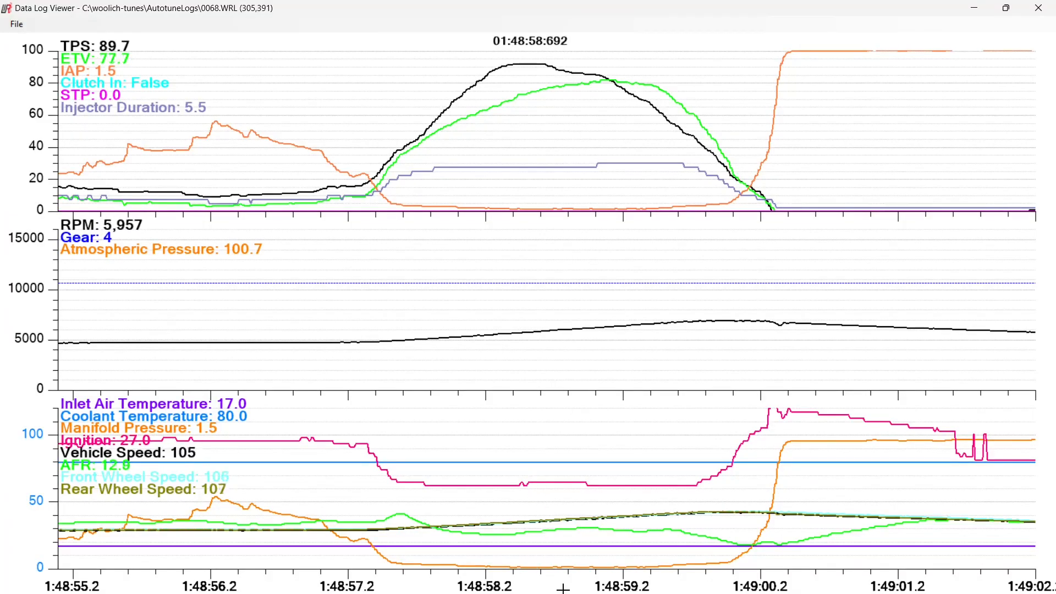
Return to the Data Log Viewer and examine the 0068.WRL throttle roll-off between about 1:50:29 and 1:50:36.
left_click_drag(583, 593, 615, 593)
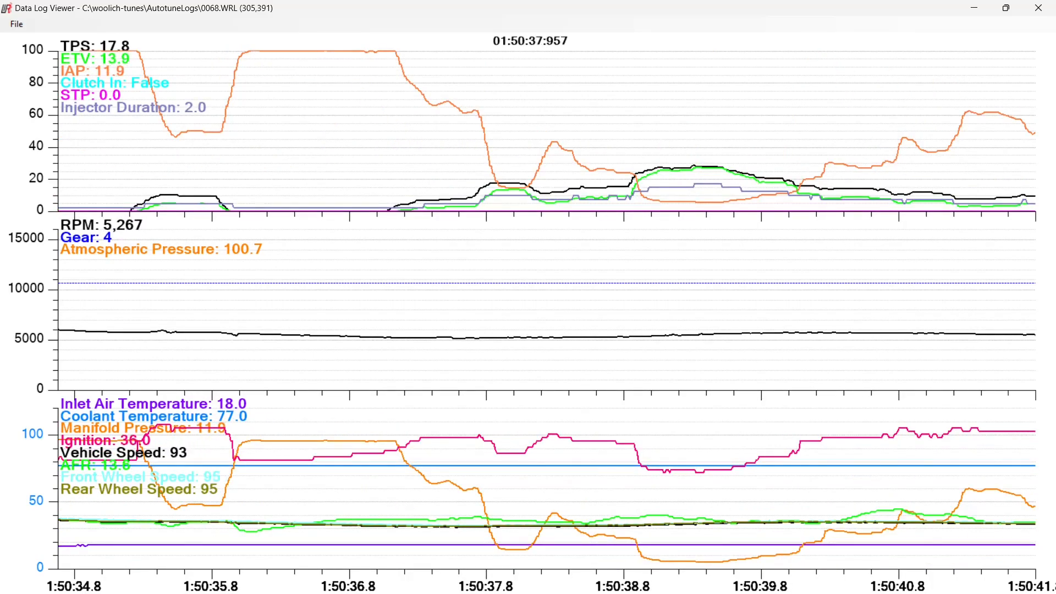
left_click_drag(503, 303, 699, 303)
key("Left")
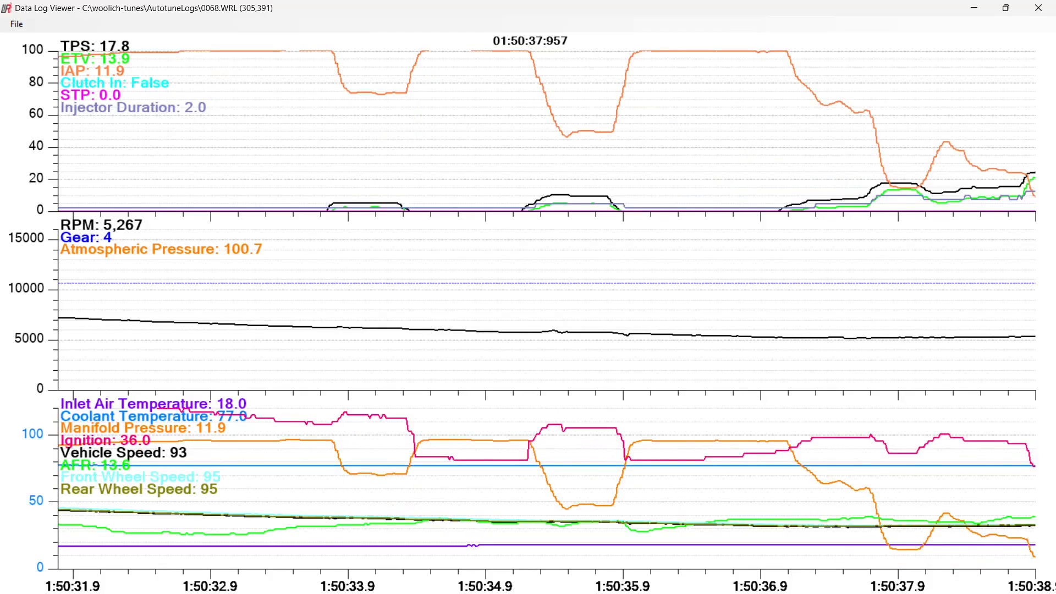
key("Left")
key("Left")
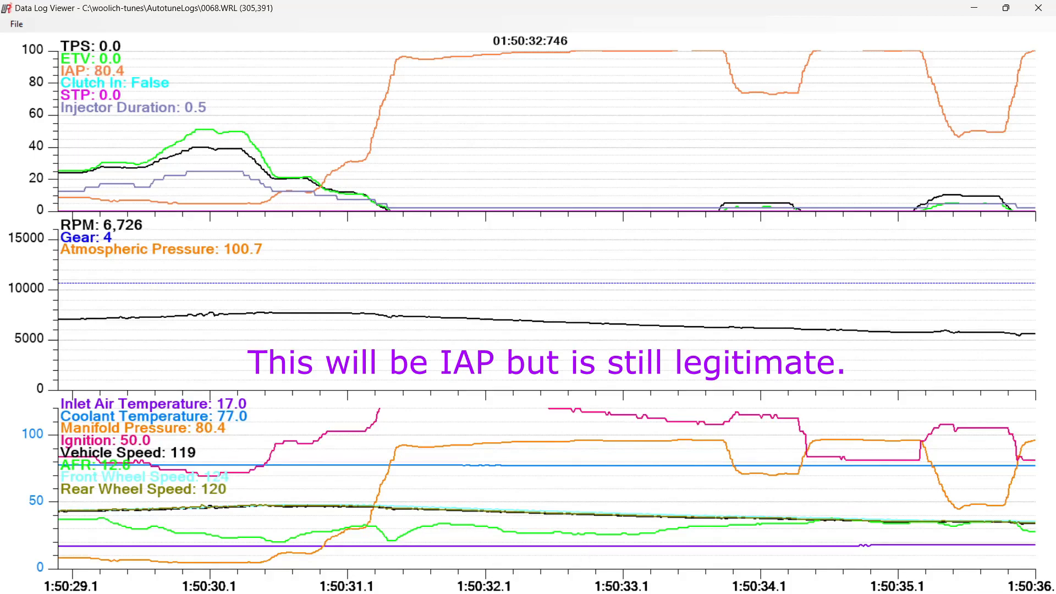
Return to AutoTune and inspect the logged AFR cells at TPS 2.3 to 3.6 from 4500 to 7500 RPM.
key("alt+Tab")
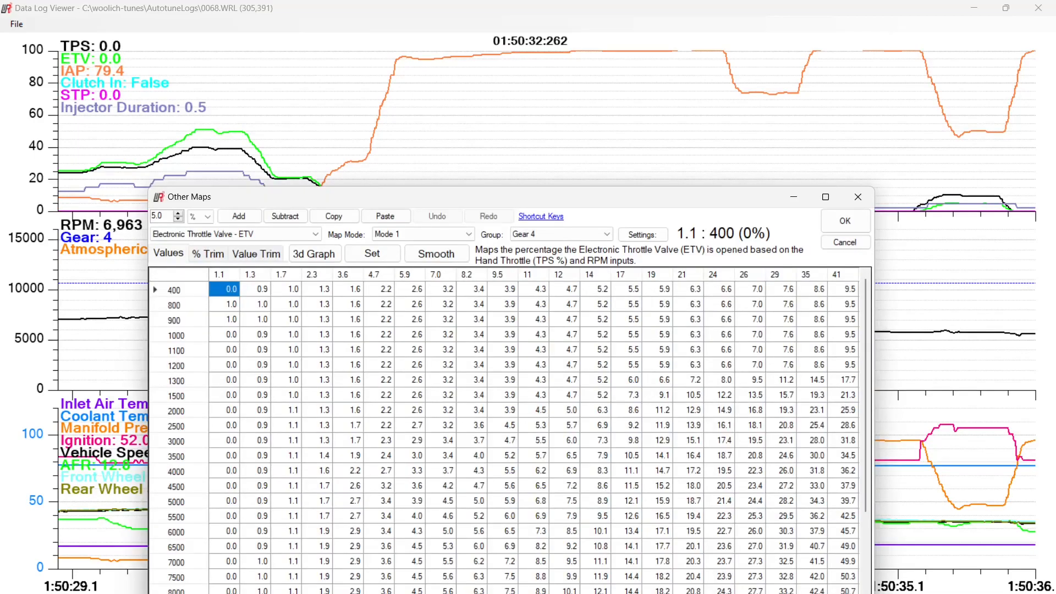
key("alt+Tab")
left_click_drag(173, 461, 146, 295)
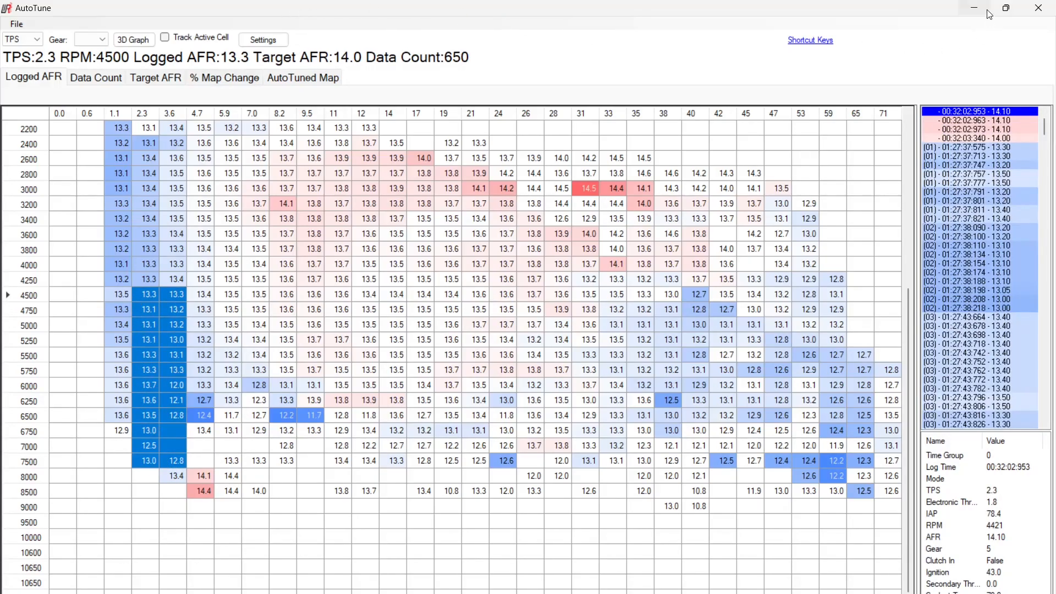
left_click(144, 429)
Inspect the logged samples behind the AFR cells at TPS 4.7 for 8500 and 8000 RPM and at TPS 59, 8000 RPM.
left_click(201, 487)
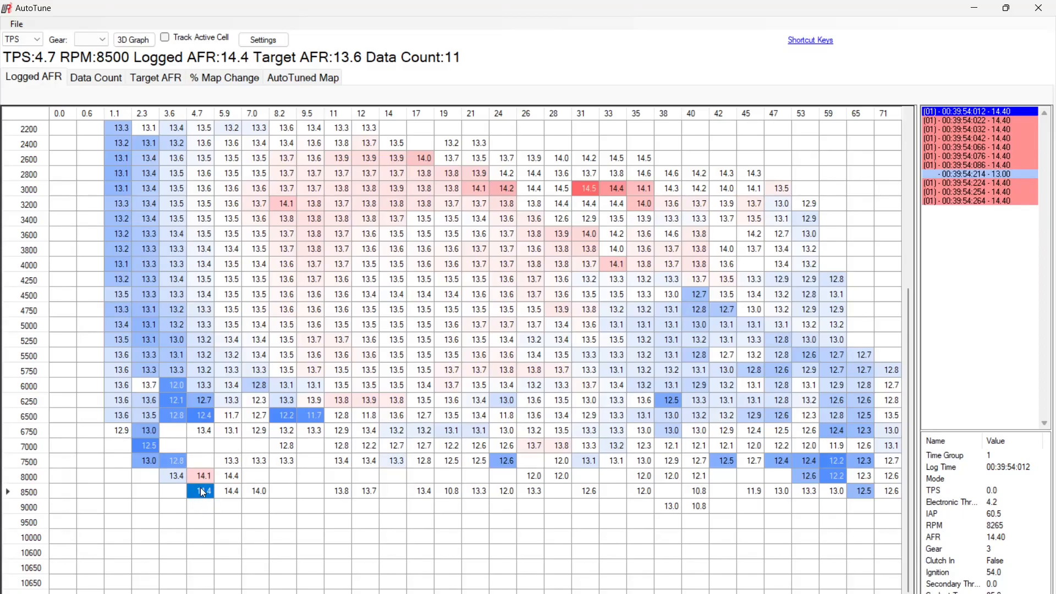
left_click(203, 476)
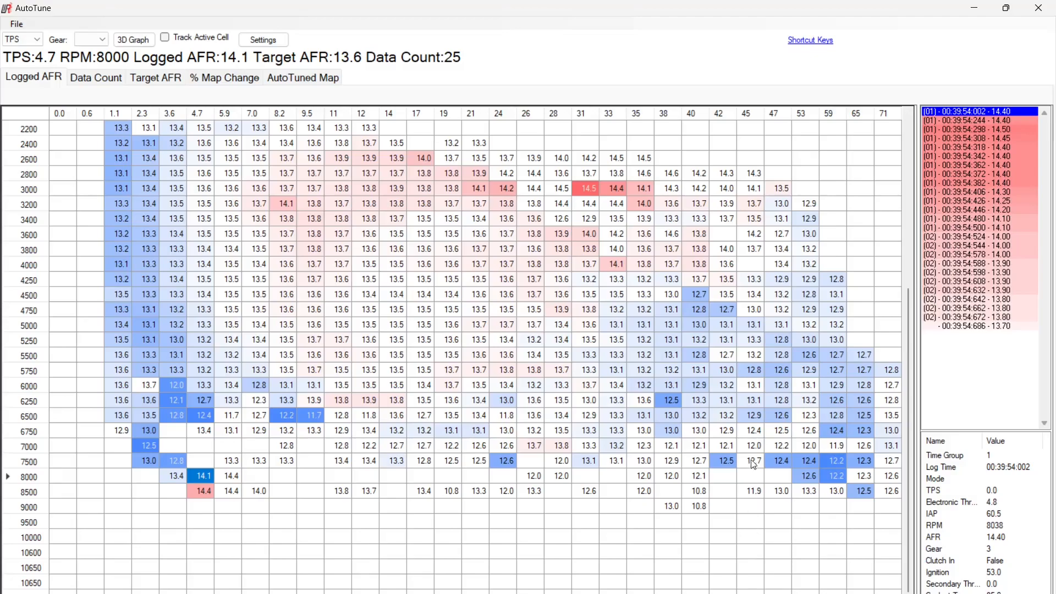
left_click(834, 477)
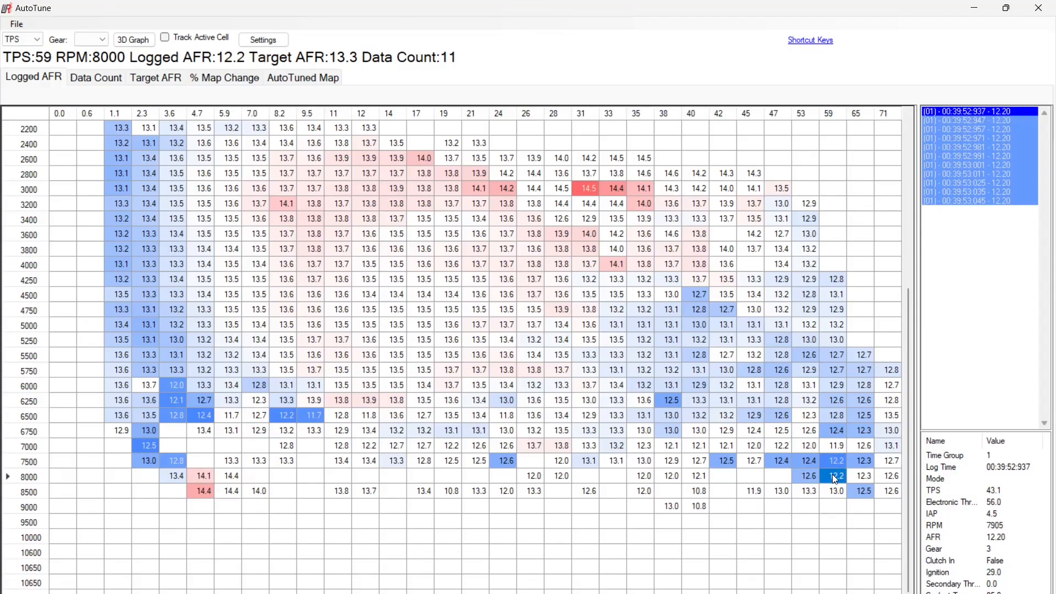
left_click(206, 490)
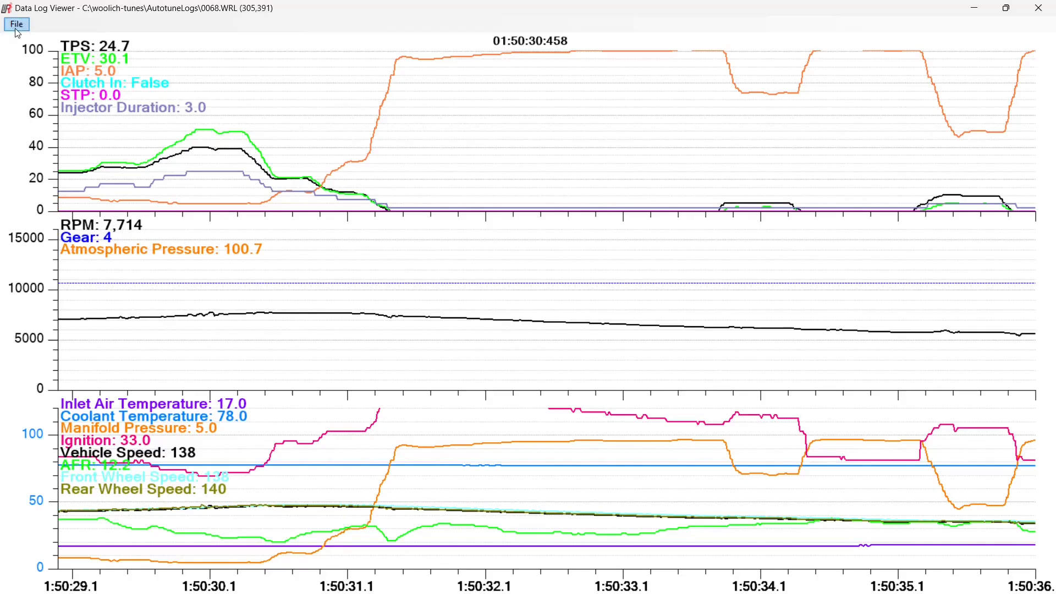
Switch to the Data Log Viewer and open the 0066.WRL ride log from the AutotuneLogs folder.
left_click(17, 24)
left_click(28, 47)
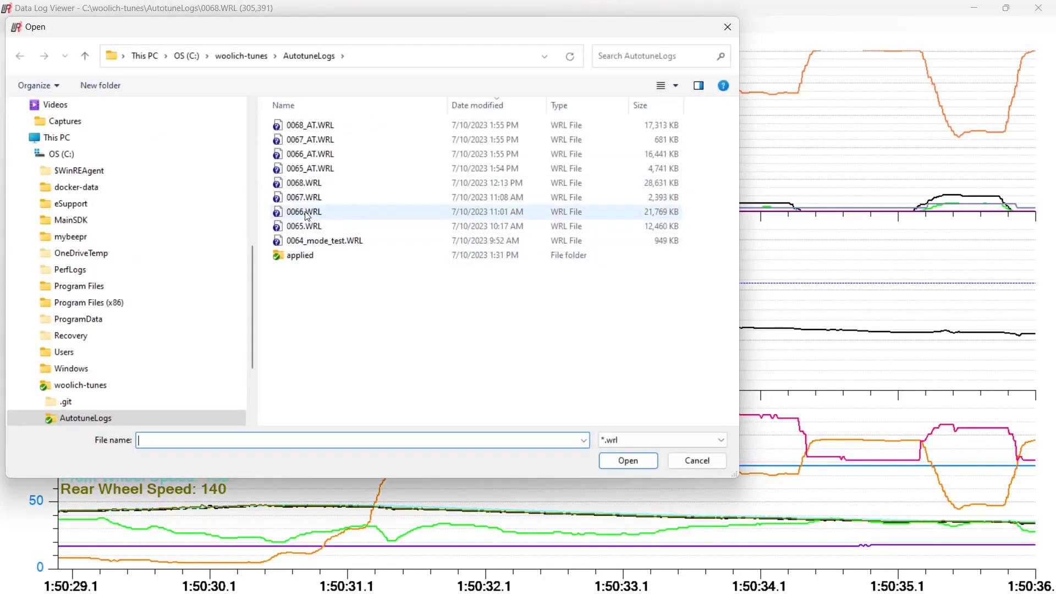
left_click(307, 214)
left_click(628, 460)
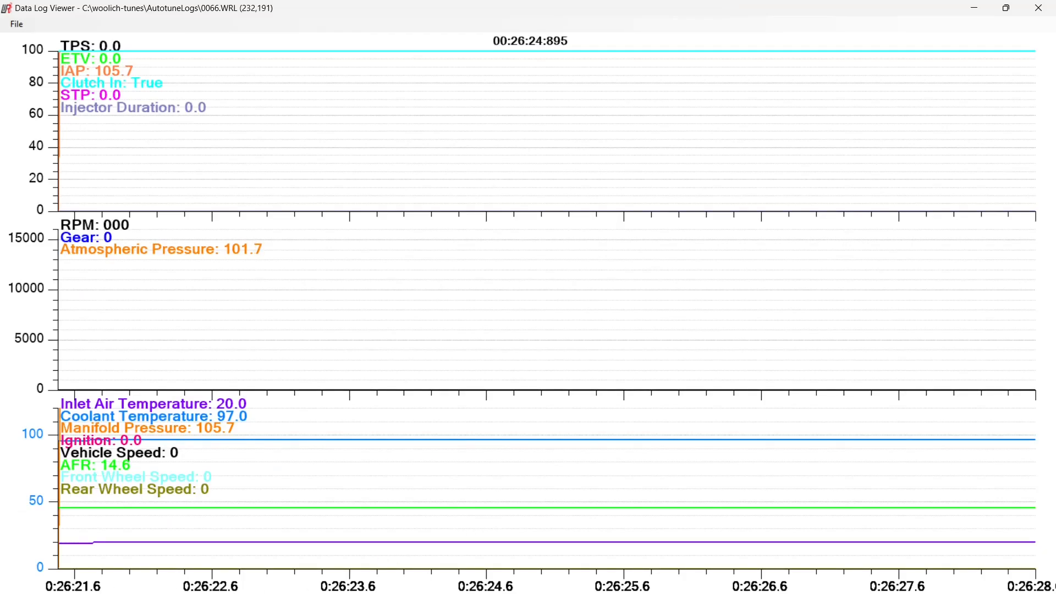
Advance through the 0066.WRL log to the third-gear throttle section between about 0:39:47 and 0:39:54.
key("Right")
key("Right")
key("Right")
key("Right")
key("Right")
key("Right")
key("Right")
key("Right")
key("Right")
key("Right")
key("Right")
key("Right")
key("Right")
key("Right")
key("Right")
key("Right")
key("Right")
key("Right")
key("Right")
key("Right")
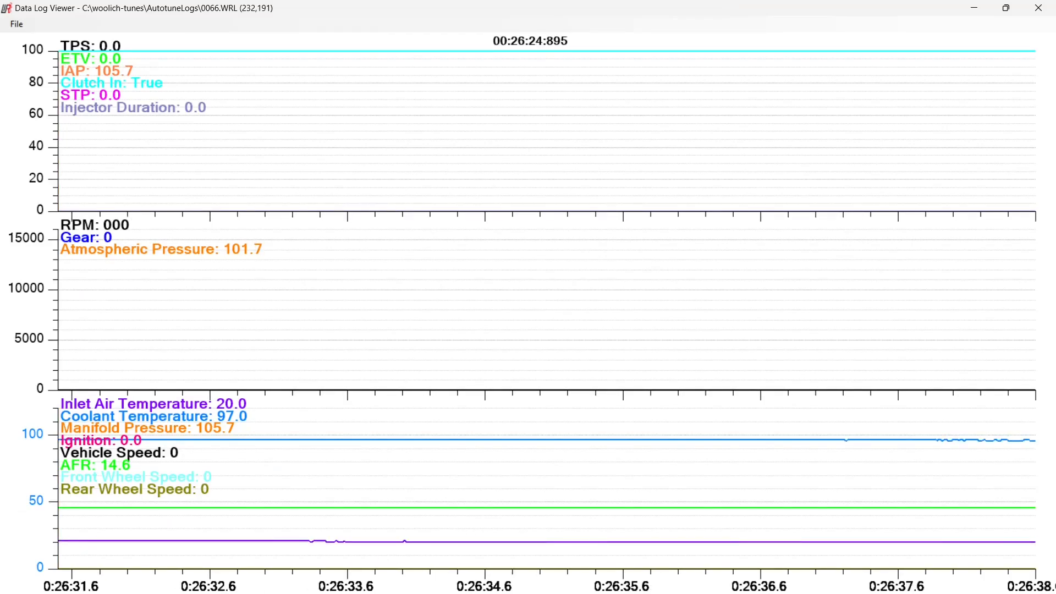
key("Right")
key("Right")
key("Right")
key("Right")
key("Right")
key("Right")
key("Right")
key("Right")
key("Right")
key("Right")
key("Right")
key("Right")
key("Right")
key("Right")
key("Right")
key("Right")
key("Right")
key("Right")
key("Right")
key("Right")
key("Right")
key("Right")
key("Right")
key("Right")
key("Right")
key("Right")
key("Right")
key("Right")
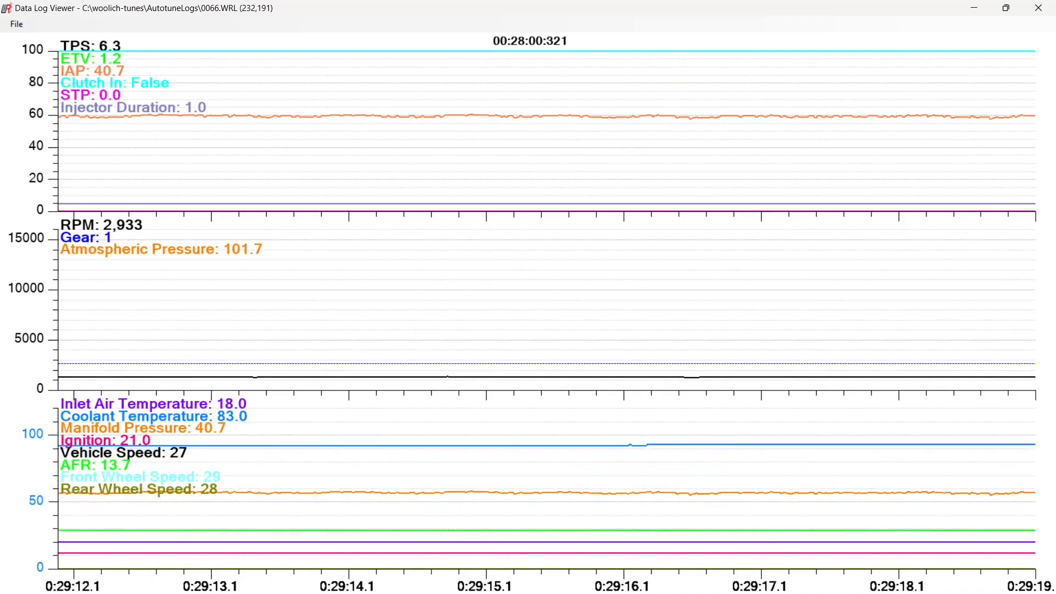
key("Right")
key("Right")
key("Right")
key("Right")
key("Right")
key("Right")
key("Right")
key("Right")
key("Right")
key("Right")
key("Right")
key("Right")
key("Right")
key("Right")
key("Right")
key("Right")
key("Right")
key("Right")
key("Right")
key("Right")
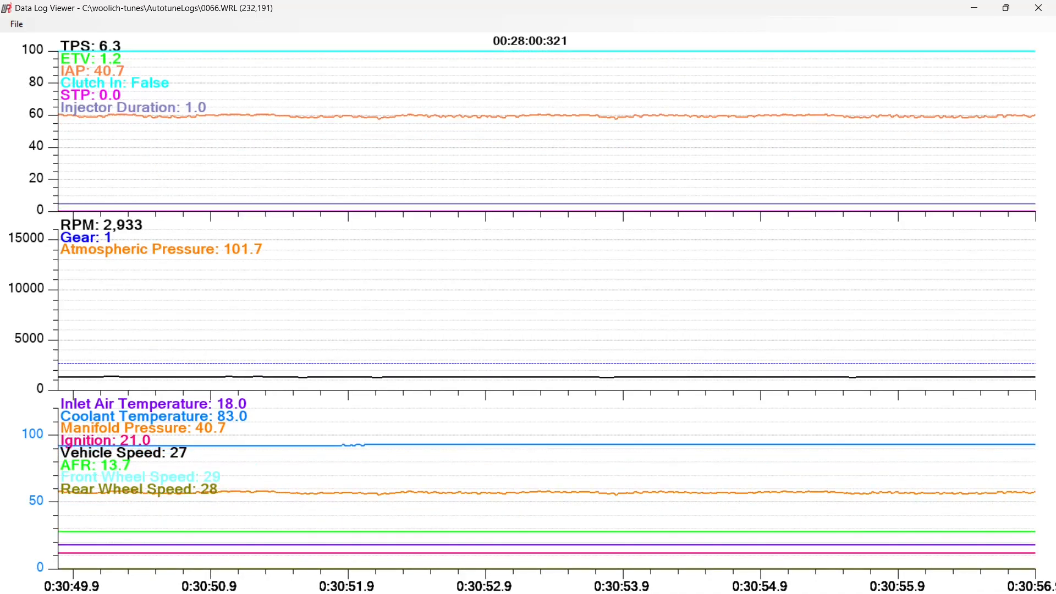
key("Right")
key("Right")
key("Right")
key("Right")
key("Right")
key("Right")
key("Right")
key("Right")
key("Right")
key("Right")
key("Right")
key("Right")
key("Right")
key("Right")
key("Right")
key("Right")
key("Right")
key("Right")
key("Right")
key("Right")
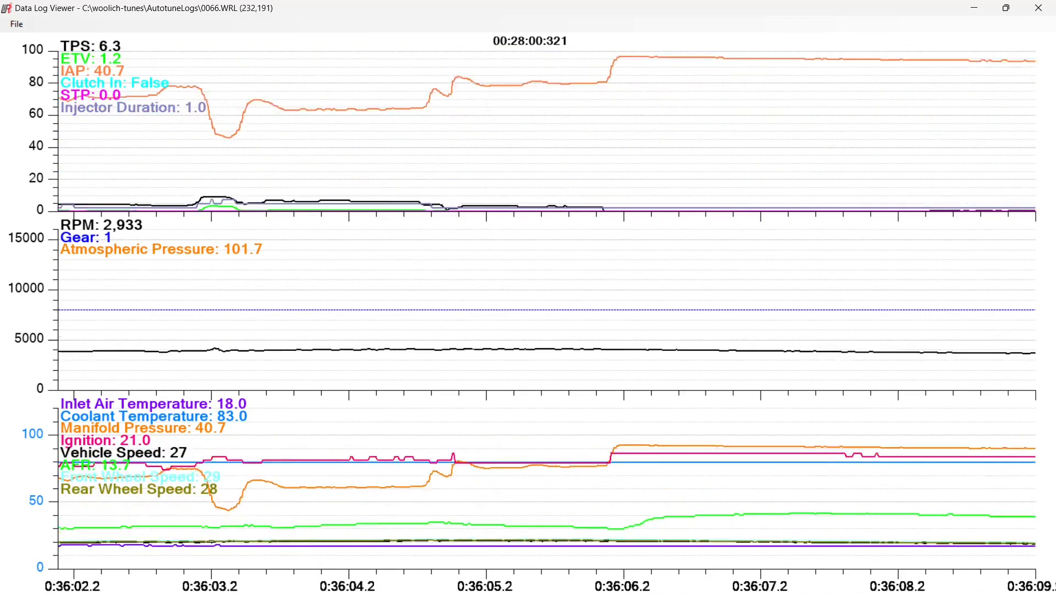
key("Right")
key("Right")
key("Right")
key("Right")
key("Right")
key("Right")
key("Right")
key("Right")
key("Right")
key("Right")
key("Right")
key("Right")
key("Right")
key("Right")
key("Right")
key("Right")
key("Right")
key("Right")
key("Right")
key("Right")
key("Left")
key("Left")
key("Left")
key("Left")
key("Left")
key("Left")
key("Left")
key("Left")
key("Left")
key("Left")
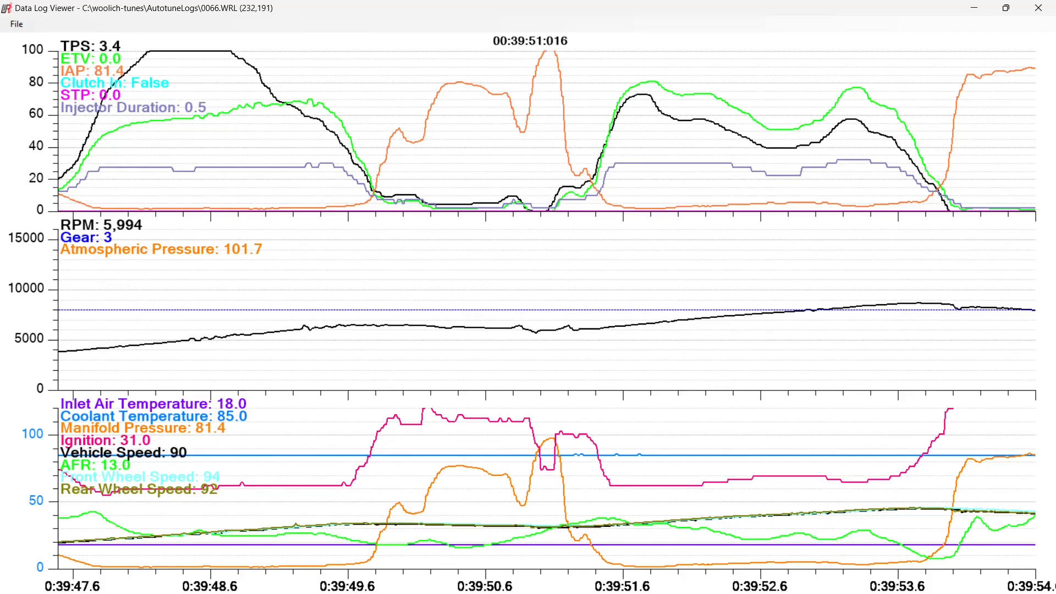
Examine the 0066.WRL throttle, RPM and AFR traces between about 0:39:48 and 0:40:08, and go back to about 0:39:51.
key("Right")
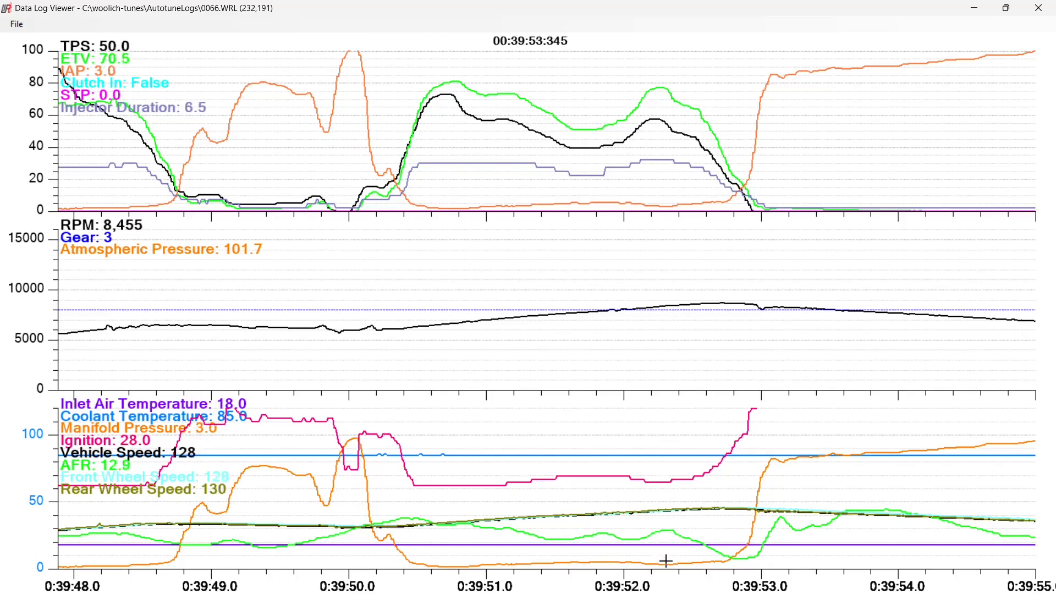
key("Right")
key("Right")
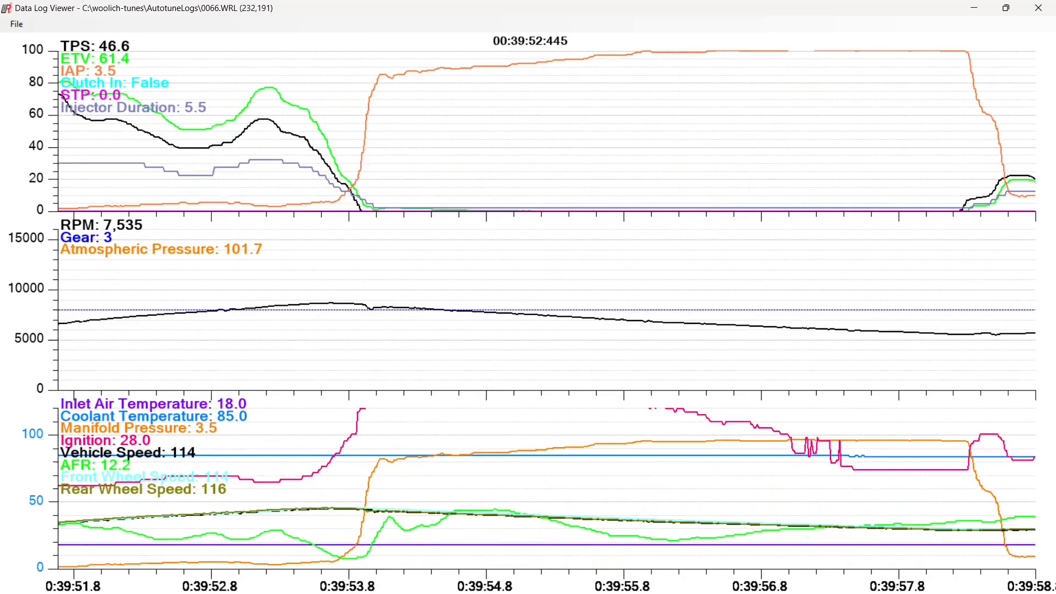
key("Right")
key("Right")
key("Right")
key("Right")
key("Right")
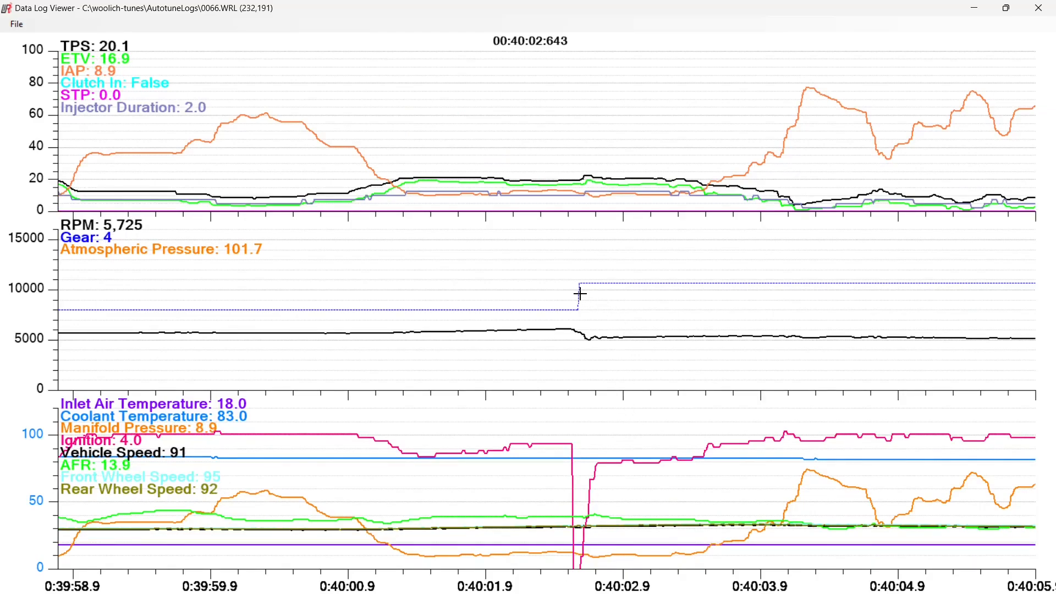
key("Right")
key("Right")
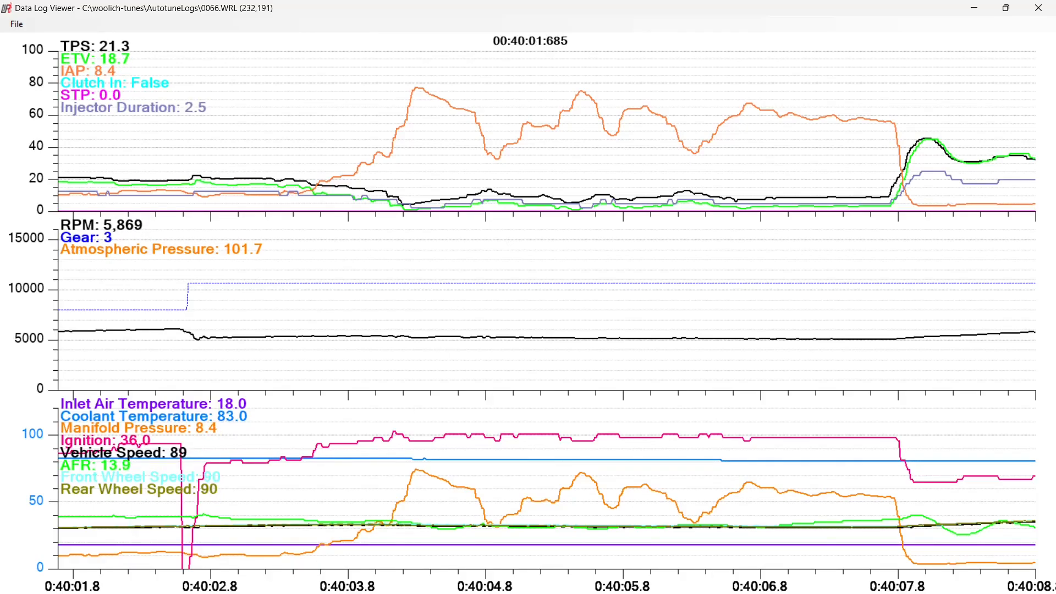
left_click(44, 385)
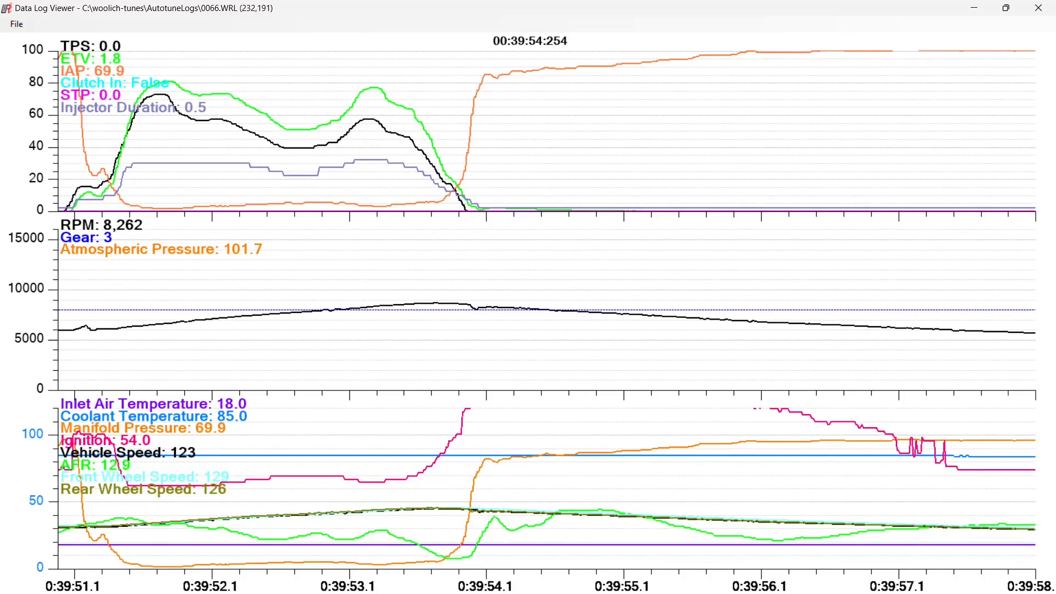
Bring up AutoTune as a smaller window and place it beside the logged traces so the high-RPM cells show.
left_click(414, 582)
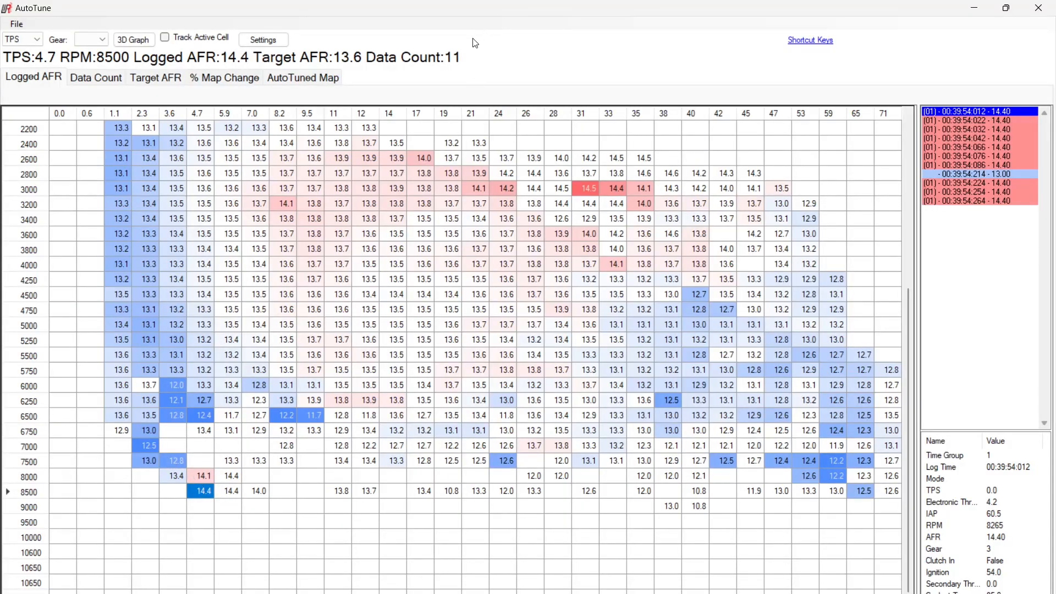
double_click(570, 2)
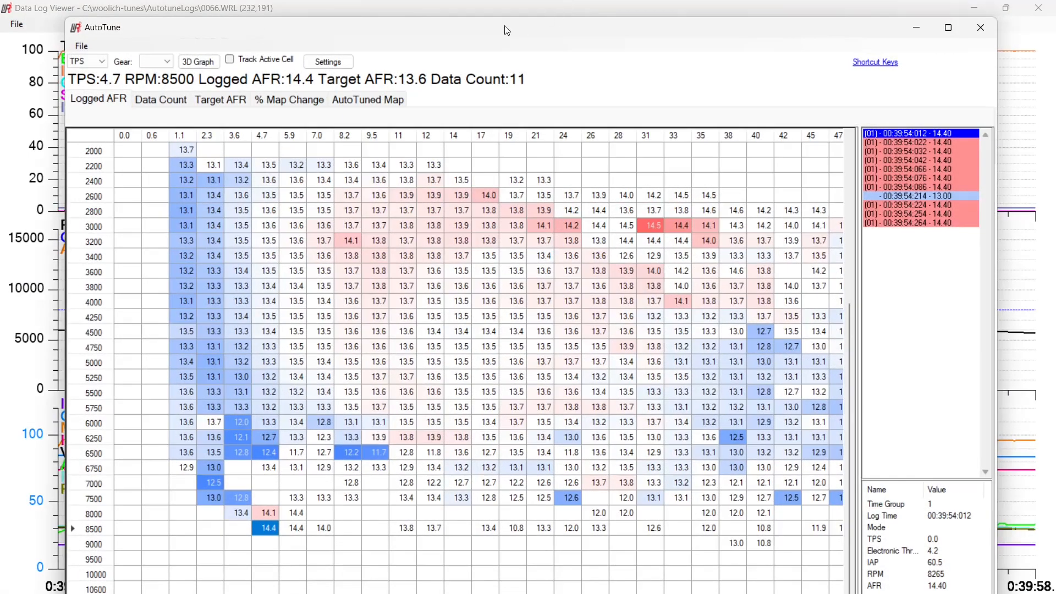
left_click_drag(506, 31, 1000, 211)
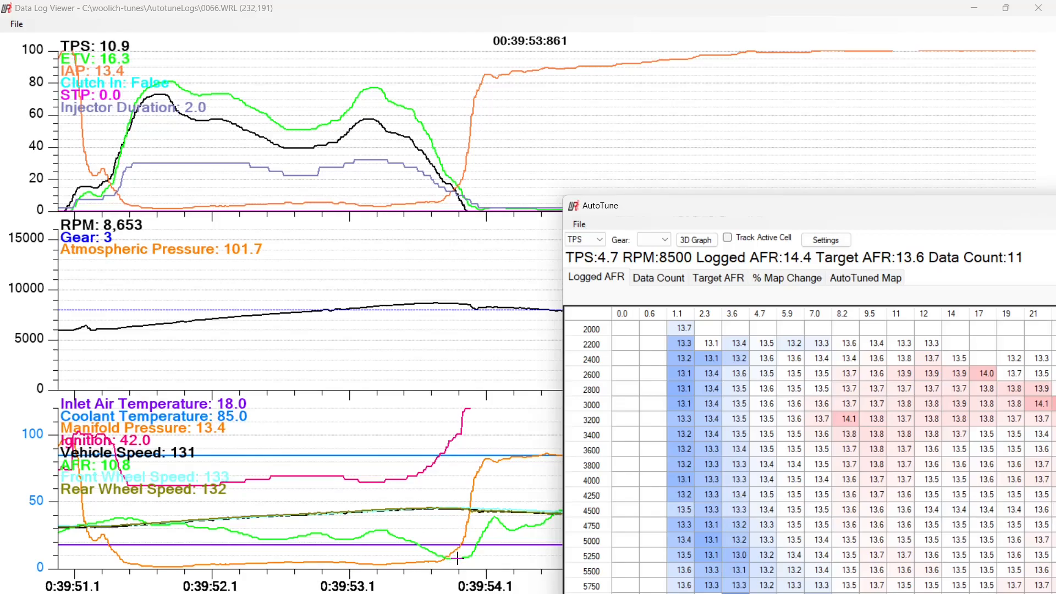
left_click_drag(785, 207, 584, 7)
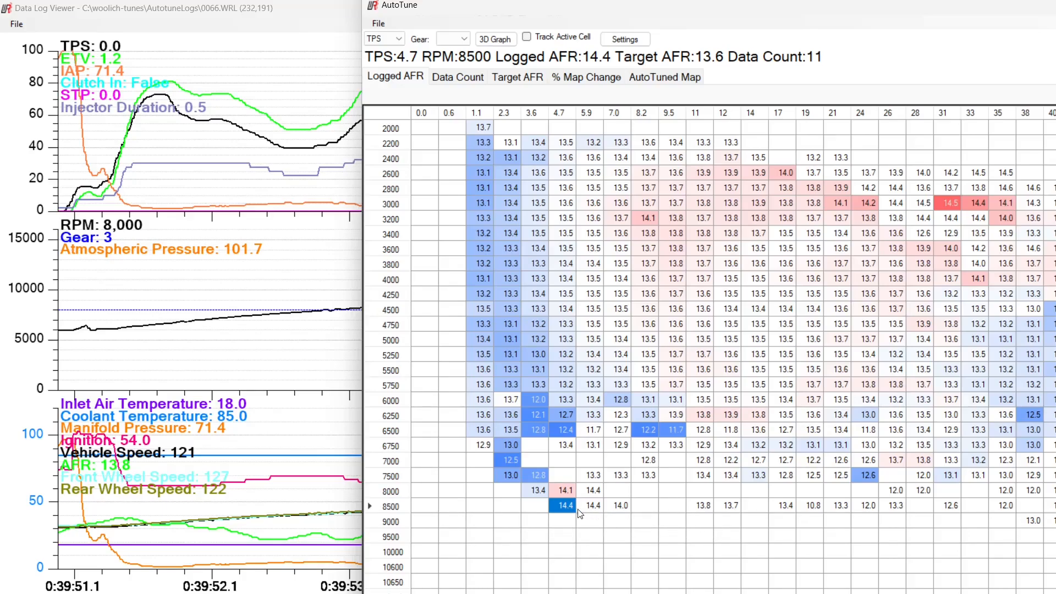
Select the logged AFR cells at TPS 4.7, 9000 RPM and TPS 40, 9000 RPM to inspect their samples.
left_click(573, 523)
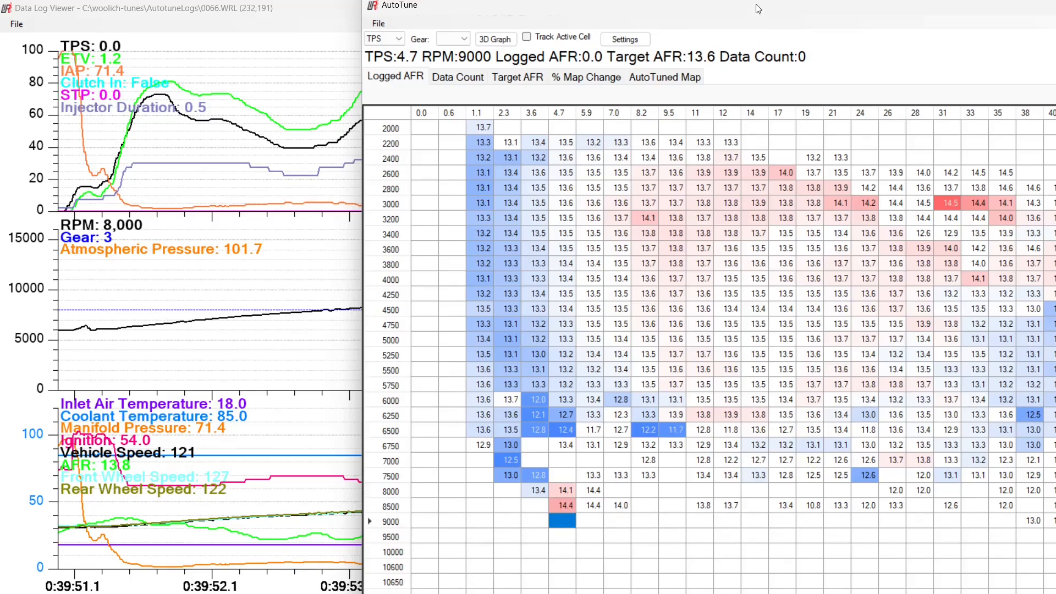
left_click_drag(758, 9, 480, 7)
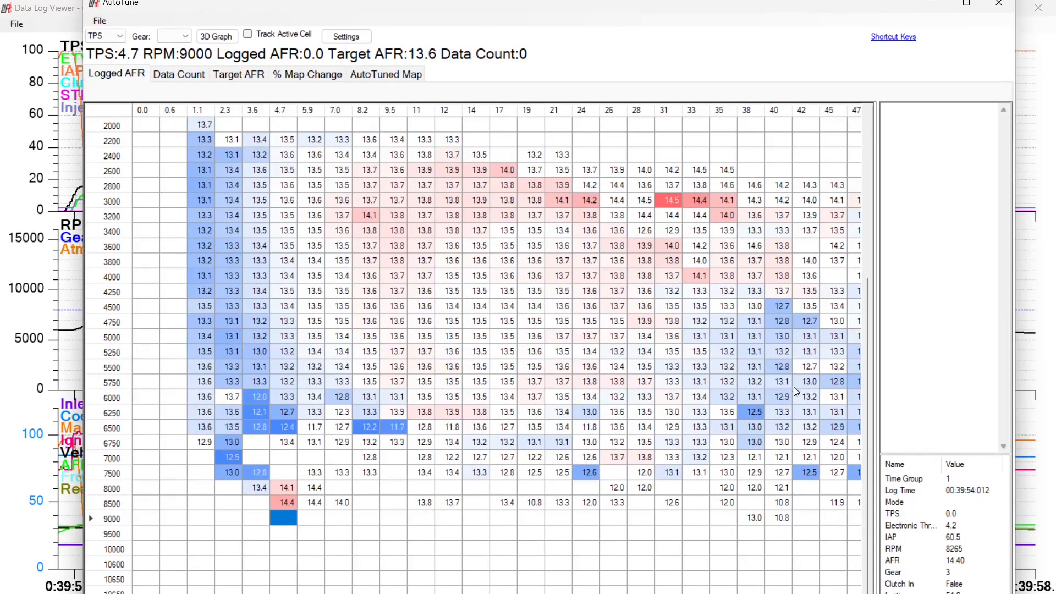
left_click(782, 516)
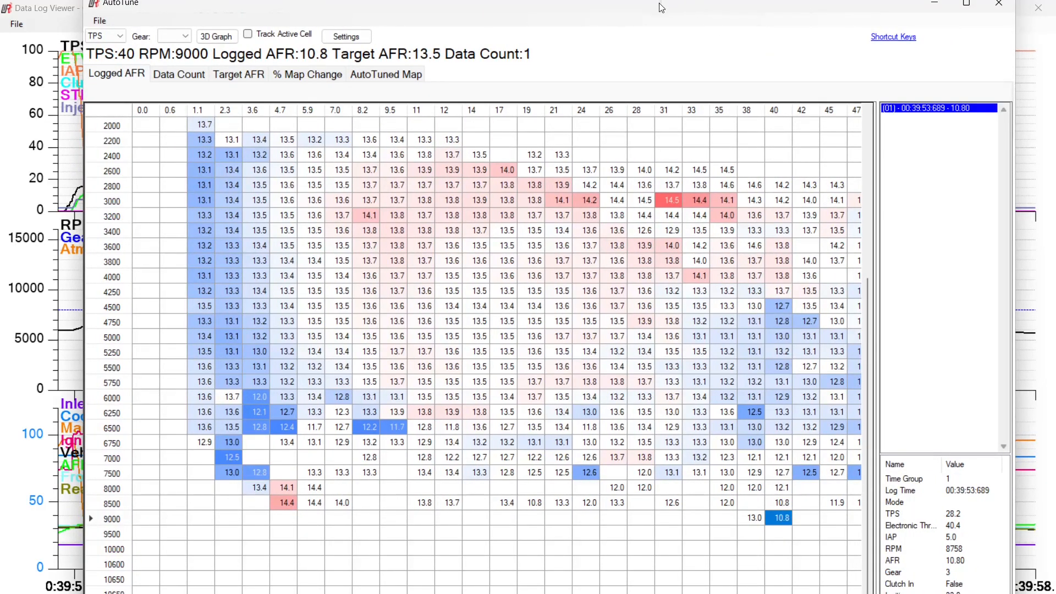
Move the AutoTune window off the log traces and dismiss the Gear 4 ETV map without applying changes.
left_click_drag(601, 4, 764, 593)
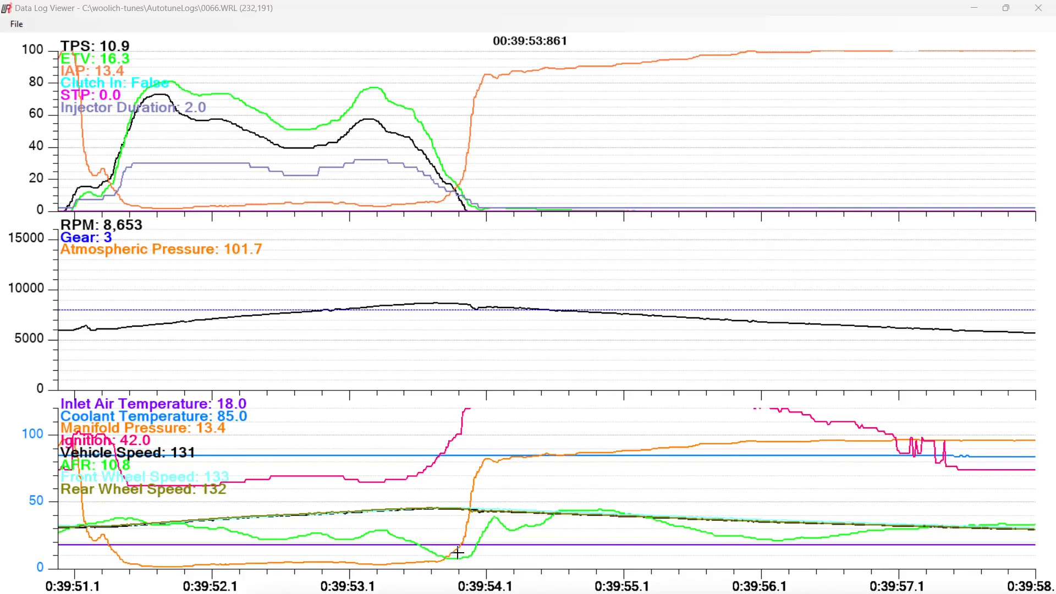
key("alt+Tab")
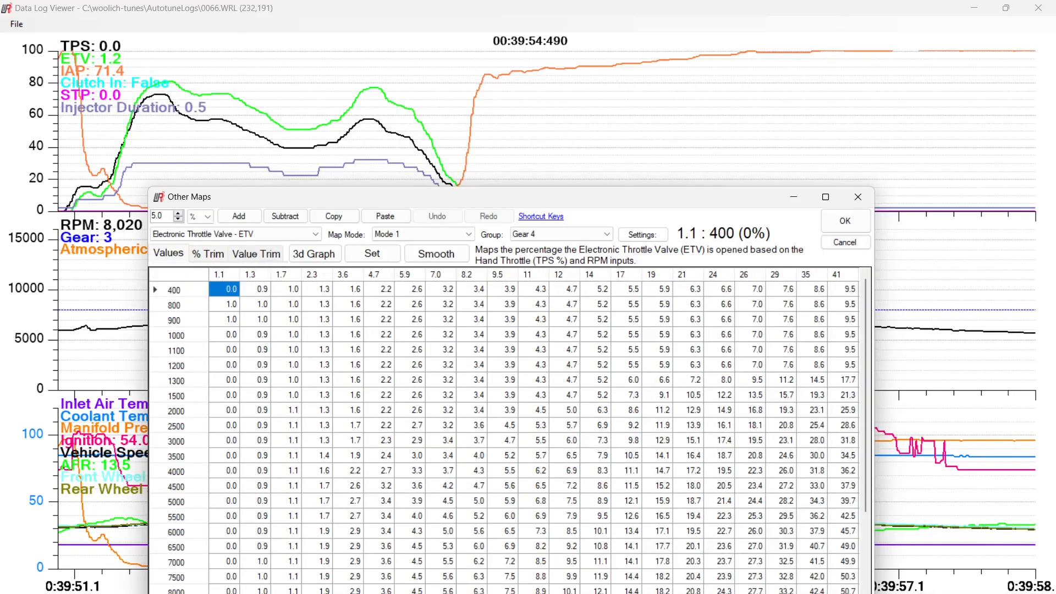
left_click(844, 242)
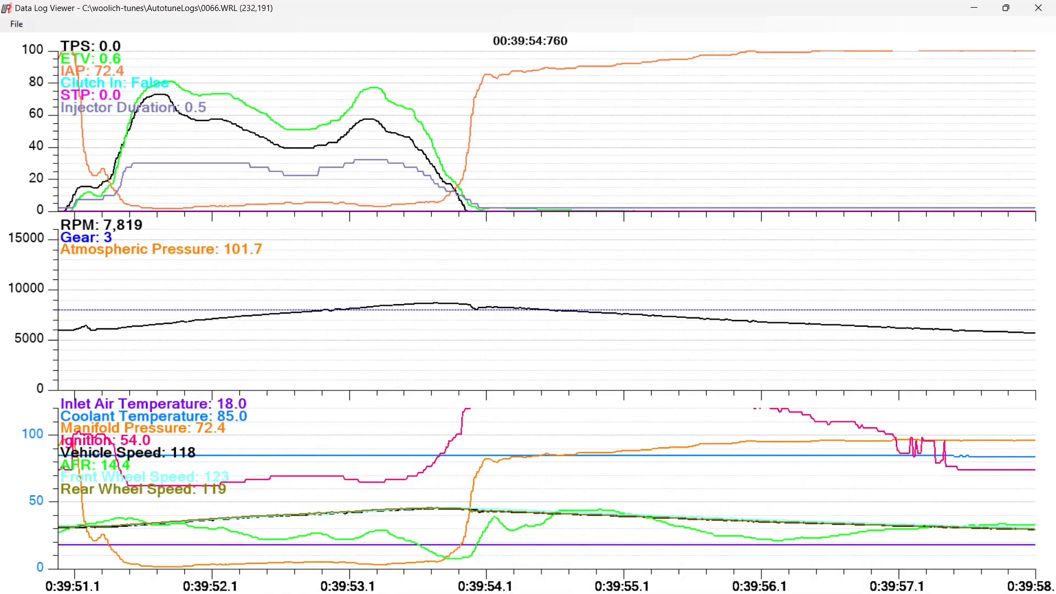
Bring AutoTune back to check the TPS 40, 9000 RPM sample against the log at about 0:39:54, keeping the throttle traces uncovered.
left_click_drag(1053, 110, 277, 13)
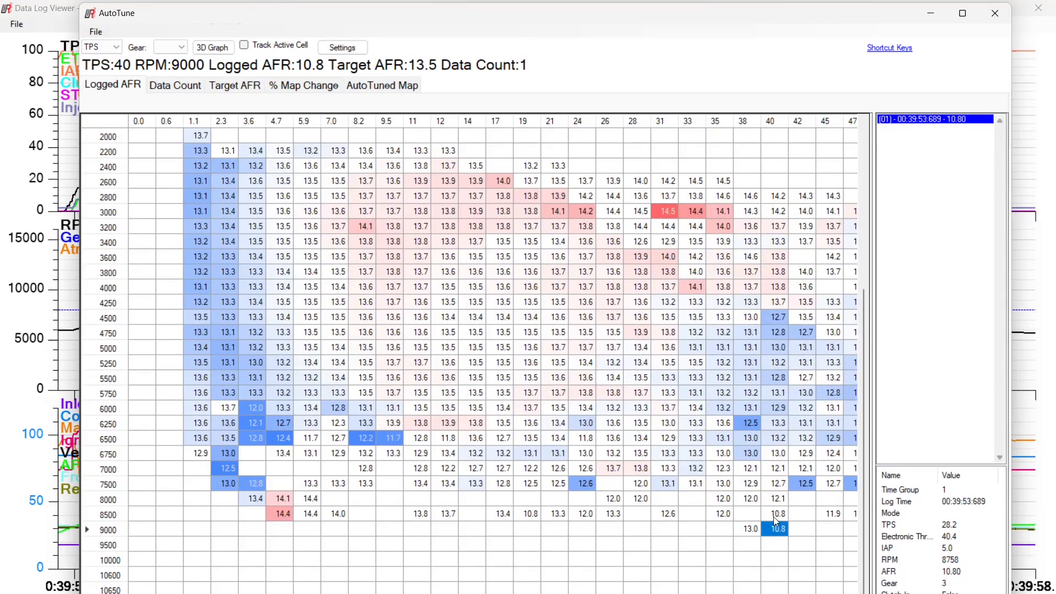
left_click_drag(552, 13, 732, 492)
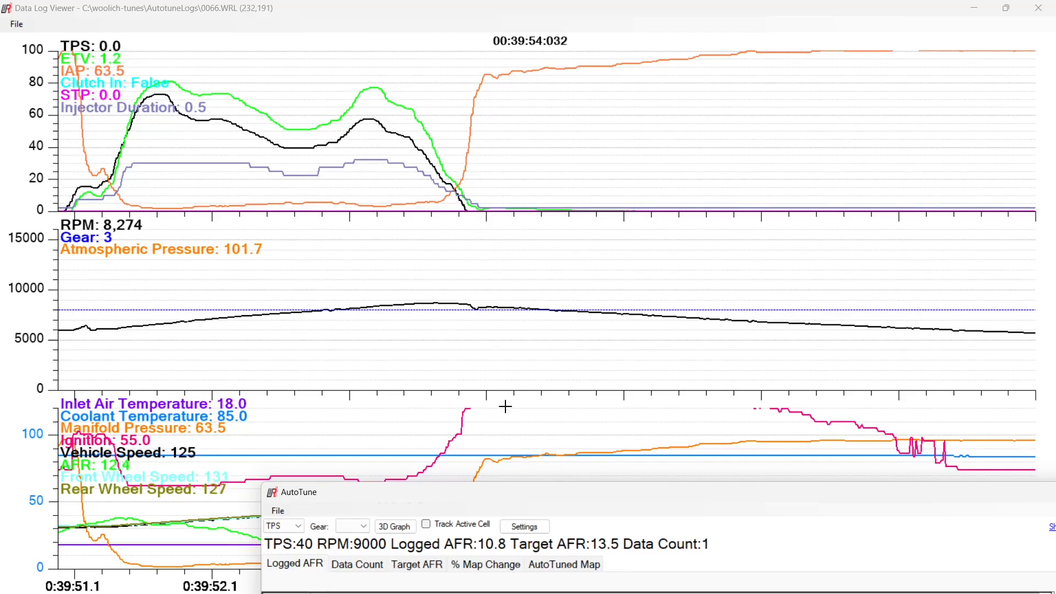
left_click_drag(477, 496, 831, 236)
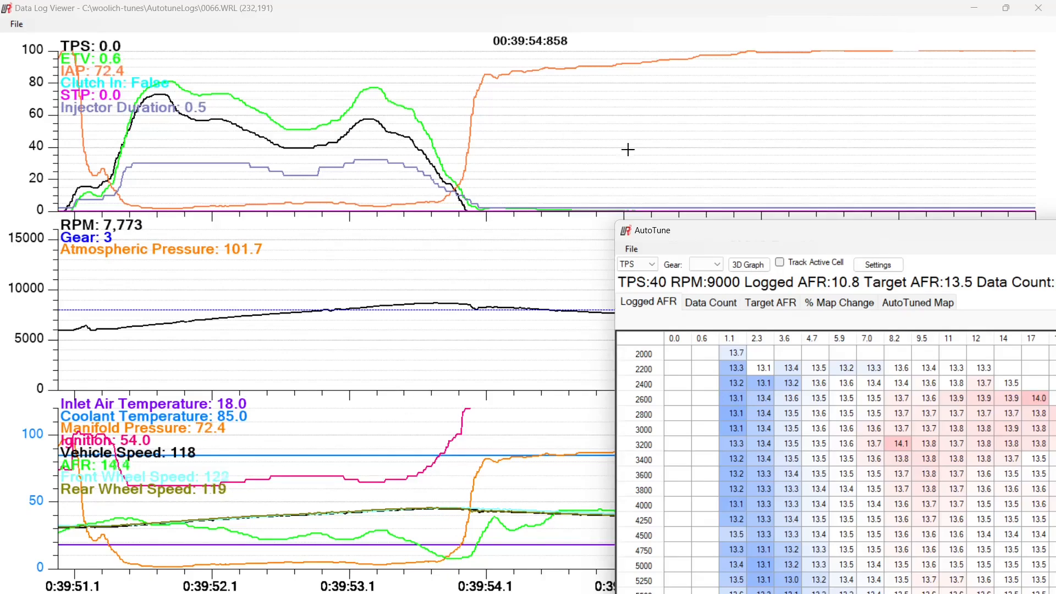
Bring AutoTune back over the log, show the higher TPS columns of the logged AFR table, and maximize the window.
left_click_drag(733, 235, 156, 16)
left_click_drag(299, 5, 312, 34)
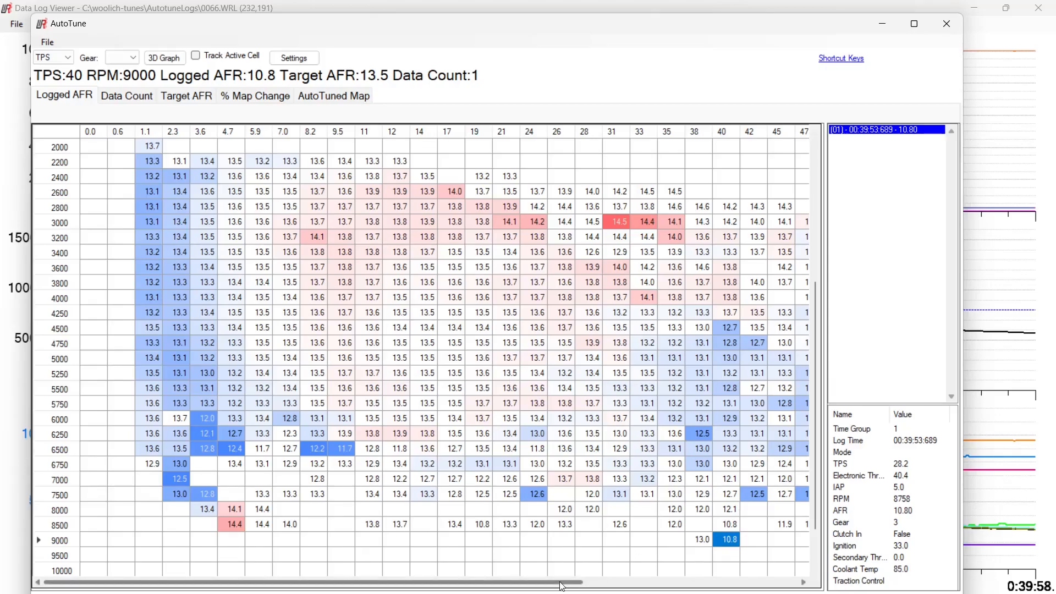
left_click_drag(560, 582, 616, 582)
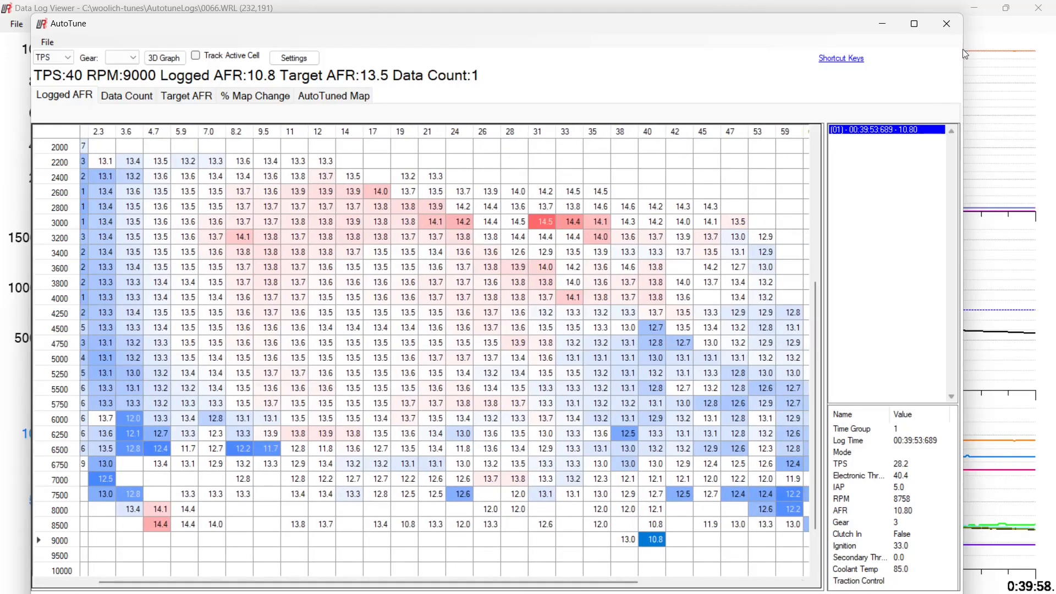
left_click(914, 23)
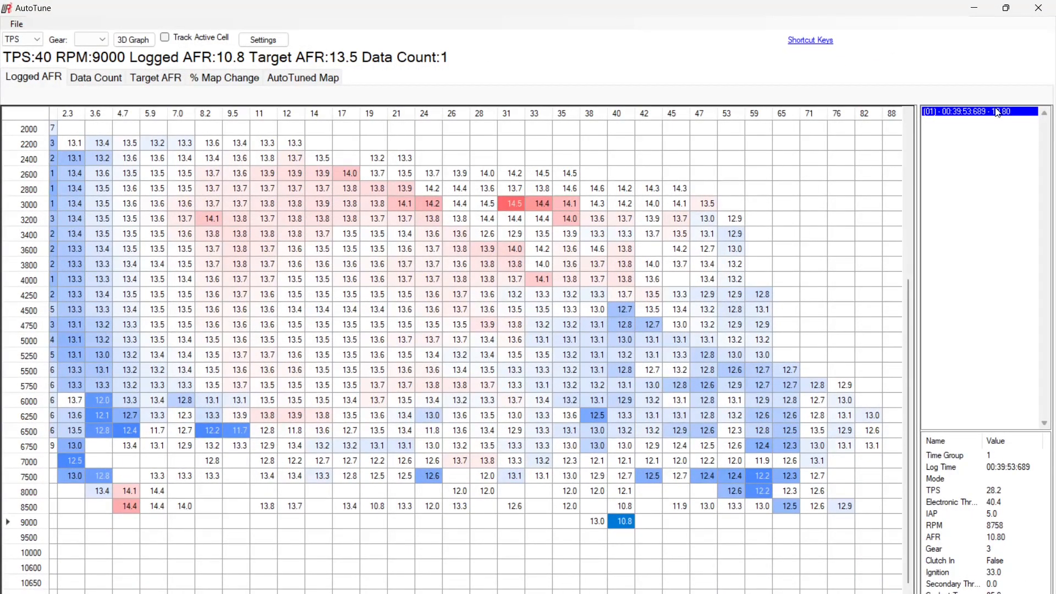
Compare the logged AFR samples of the TPS 40 cells at 8500 and 9000 RPM.
left_click(622, 506)
left_click(627, 519)
left_click(622, 509)
left_click(622, 520)
left_click(623, 504)
Review the target AFR and percentage map change tables, checking the TPS 42, 8500 RPM cell.
left_click(168, 78)
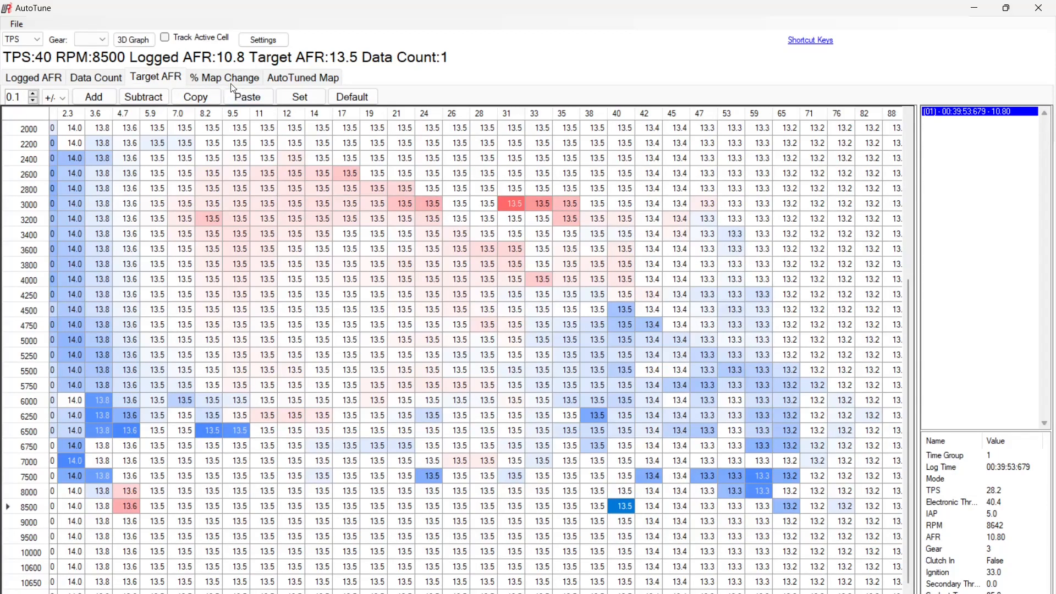
left_click(215, 81)
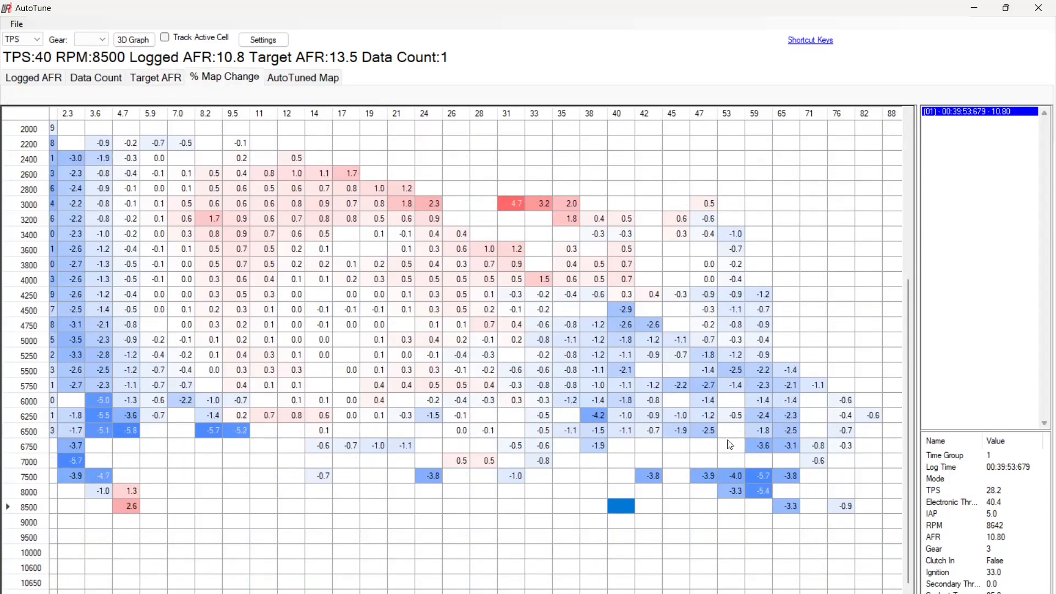
left_click(651, 507)
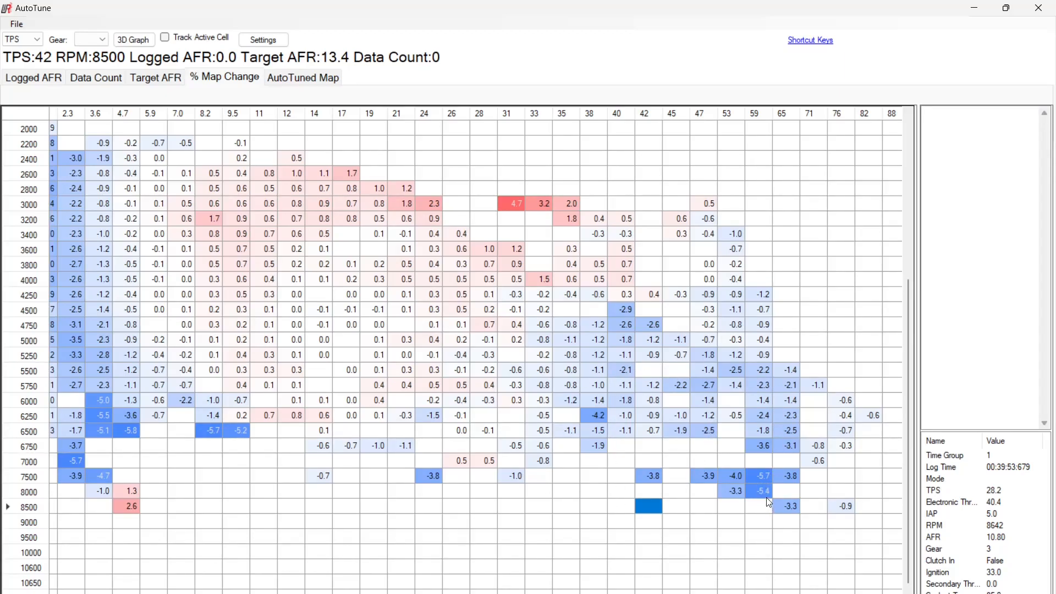
scroll(476, 351, "left", 3)
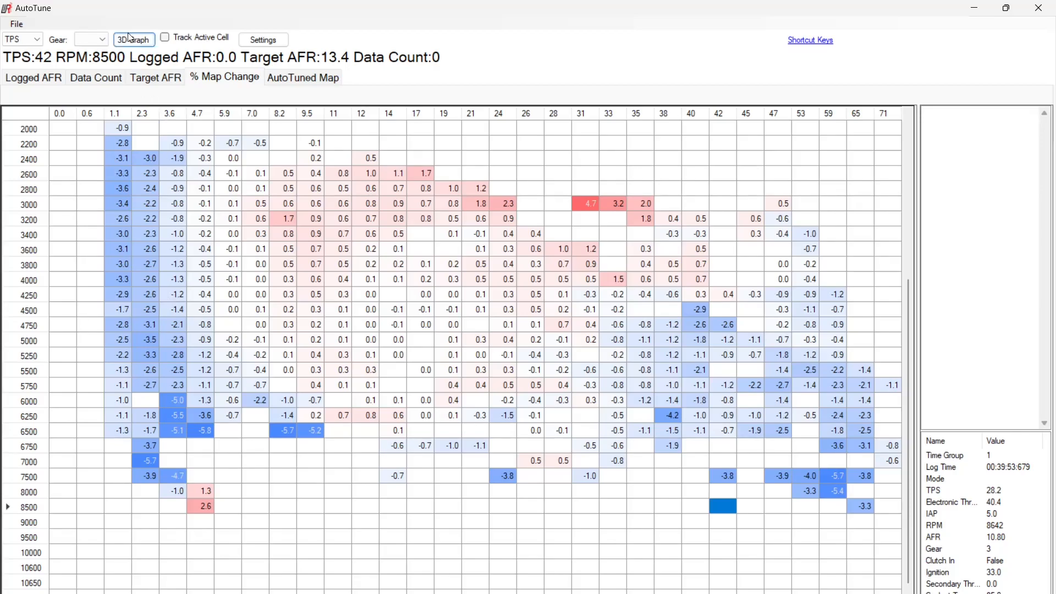
Apply the AutoTuned changes to the TPS fuel maps and look over the high-RPM rows of the tuned map.
left_click(299, 78)
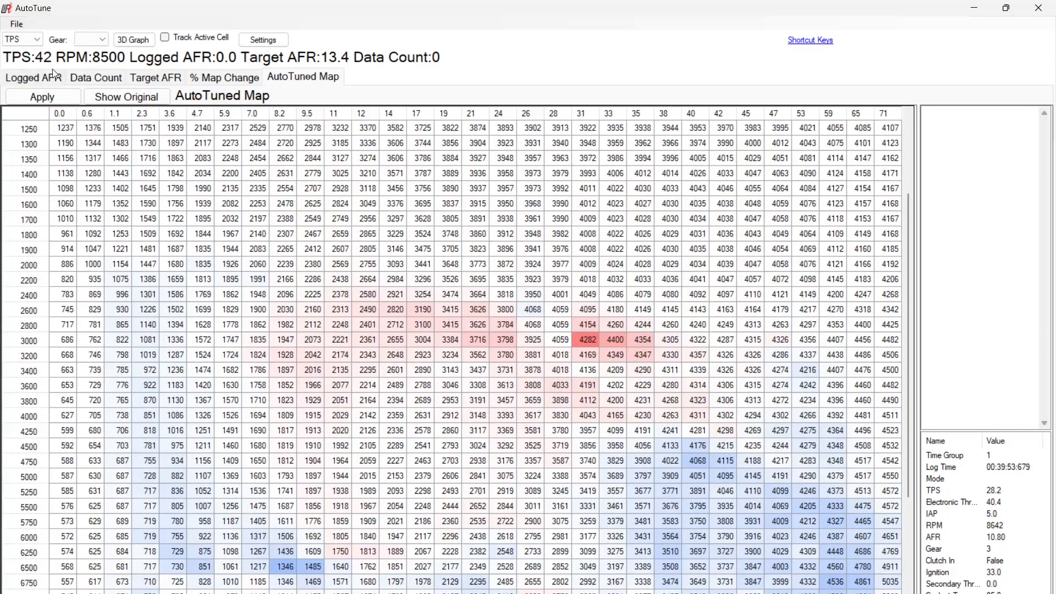
left_click(42, 95)
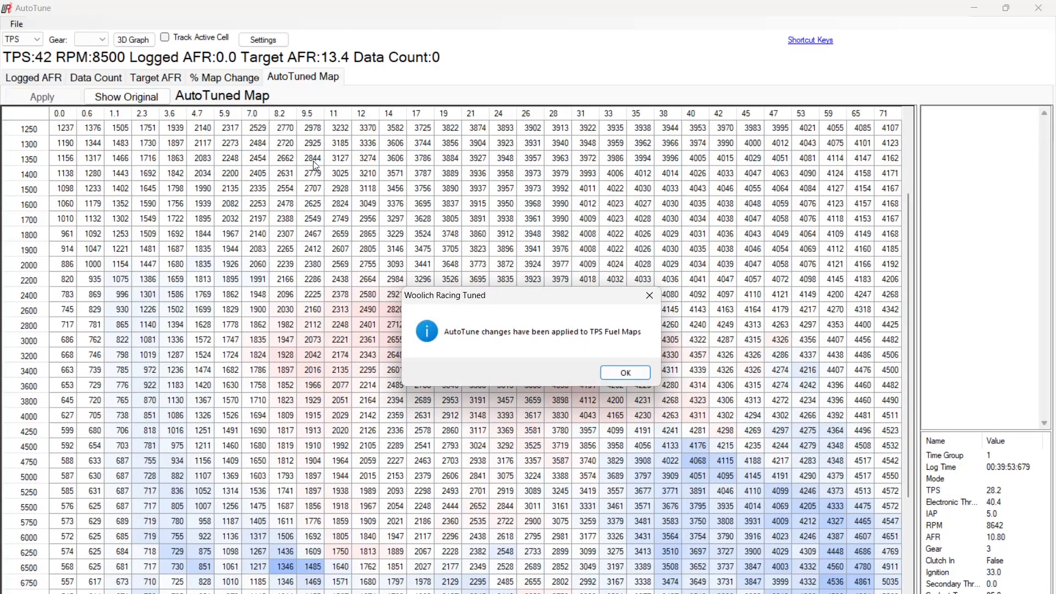
left_click(626, 374)
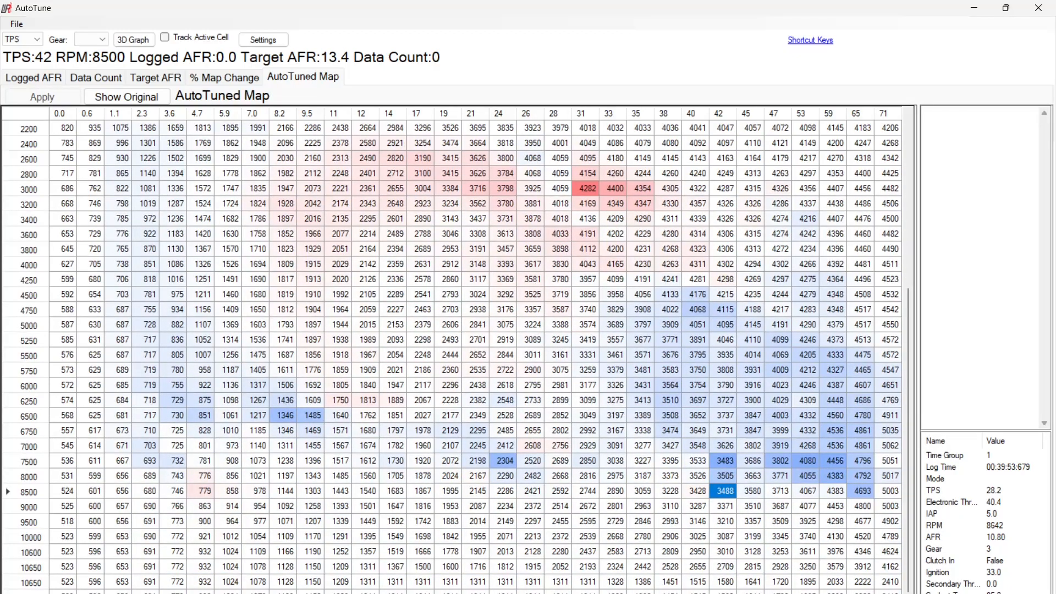
scroll(475, 352, "right", 5)
scroll(475, 352, "left", 5)
scroll(265, 330, "right", 2)
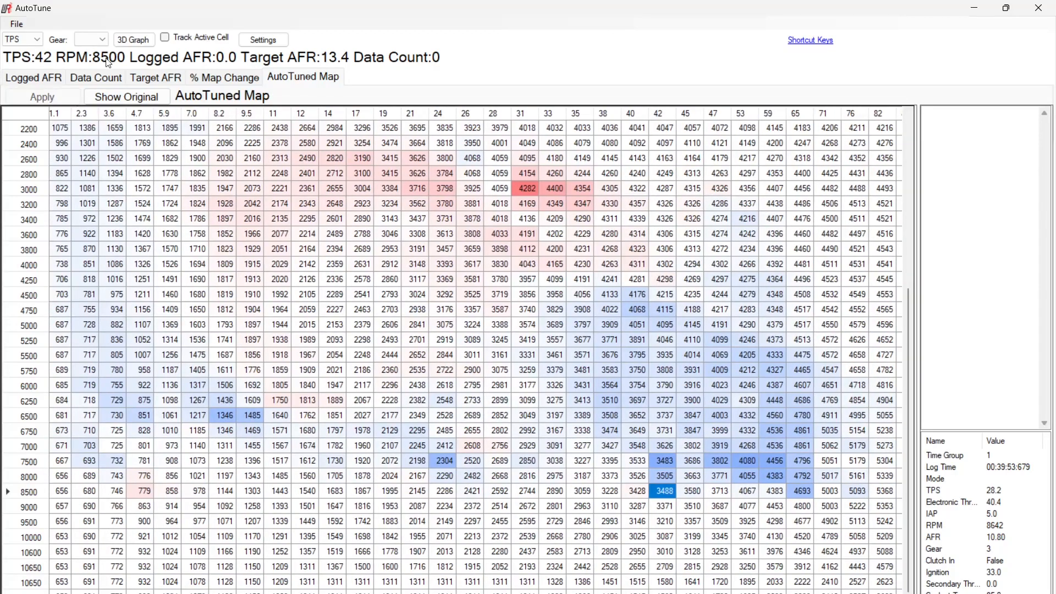
Switch AutoTune to the IAP map, check the 64.2, 6250 RPM cell, and apply the changes to the IAP fuel maps.
left_click(40, 40)
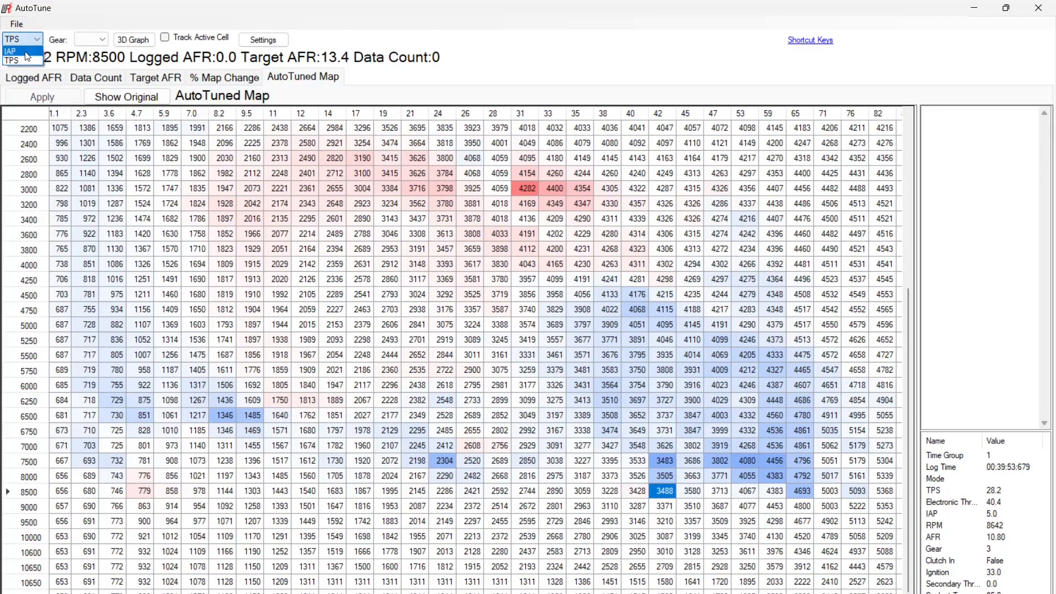
left_click(26, 52)
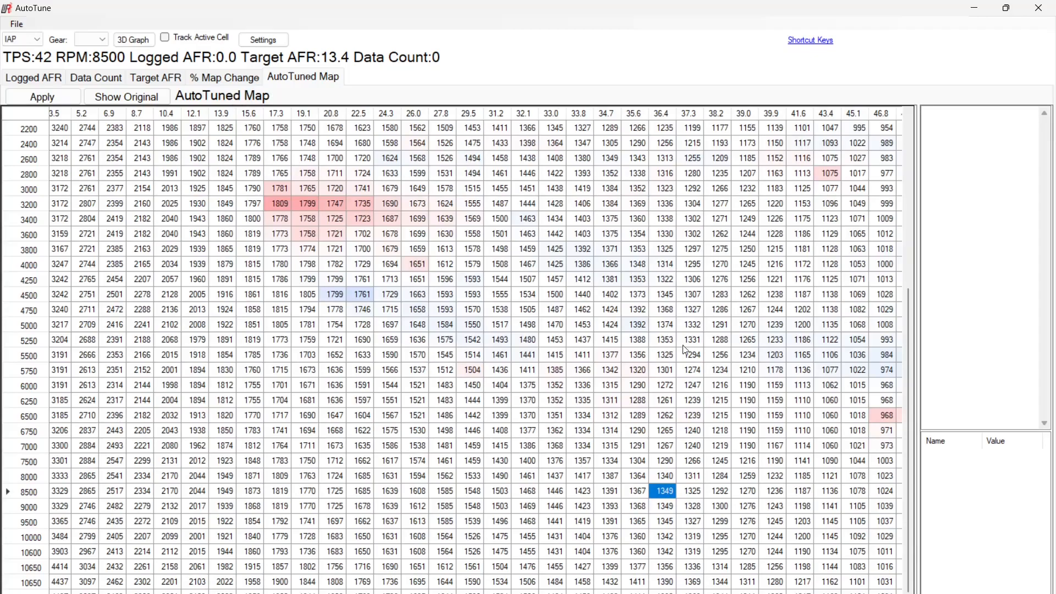
scroll(475, 352, "right", 5)
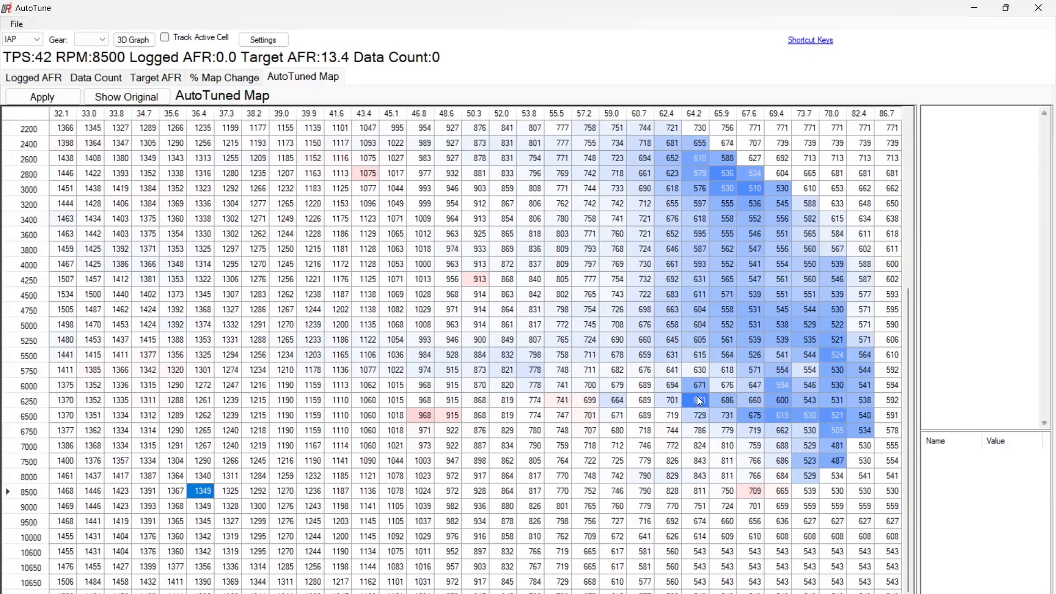
left_click(696, 397)
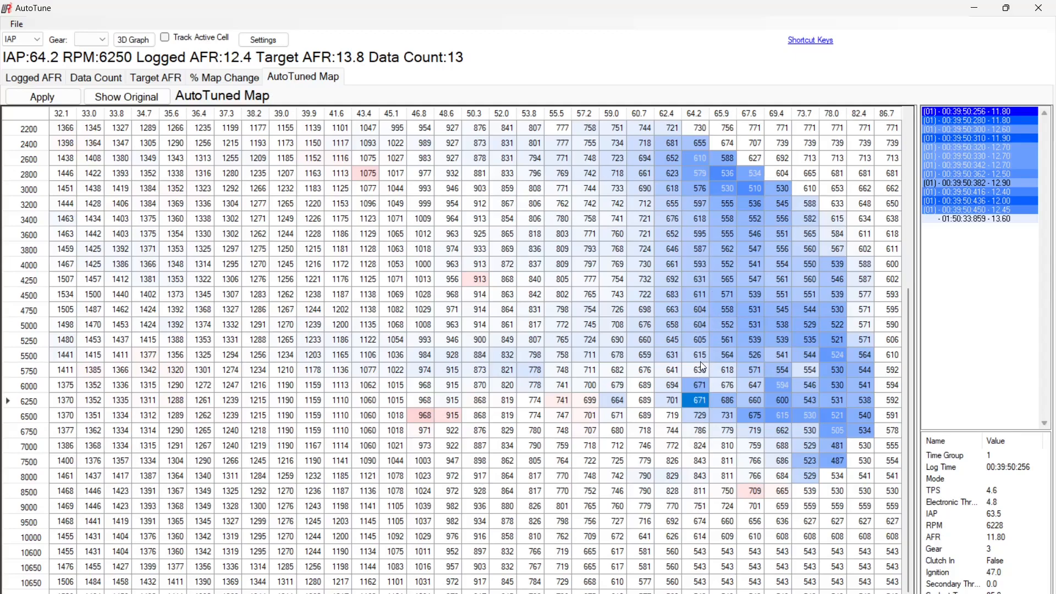
left_click(30, 95)
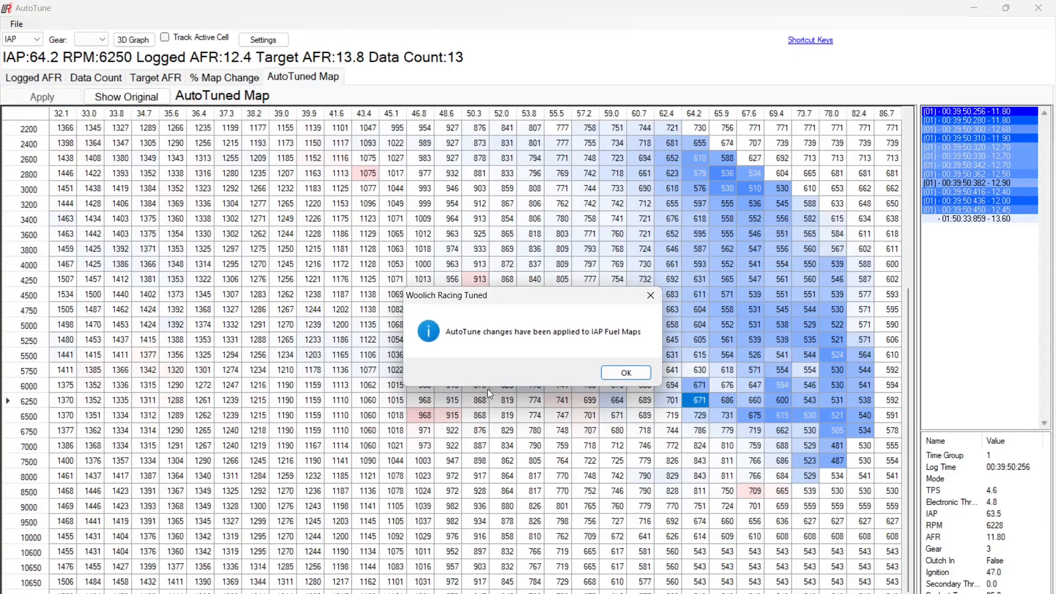
left_click(624, 374)
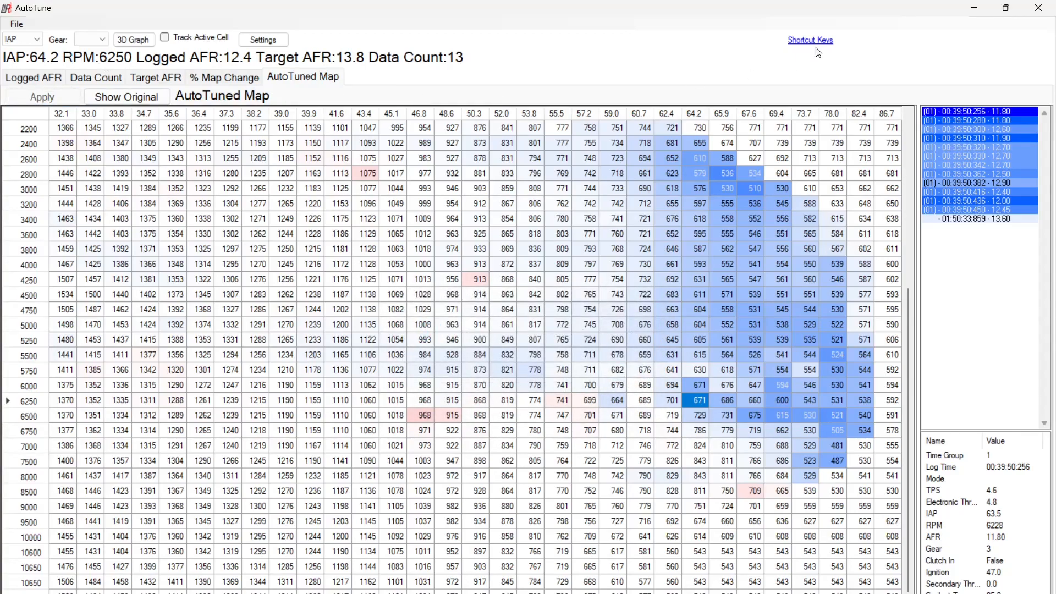
Close AutoTune, accept and reopen the fuel maps, and show the IAP percentage trims for the high-pressure columns.
left_click(1037, 6)
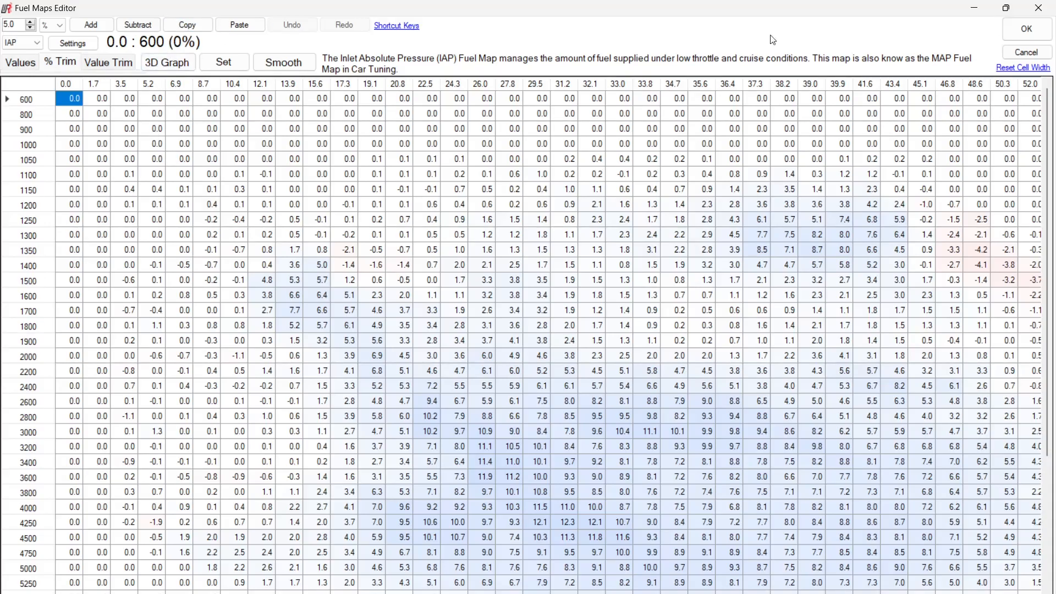
left_click(1025, 32)
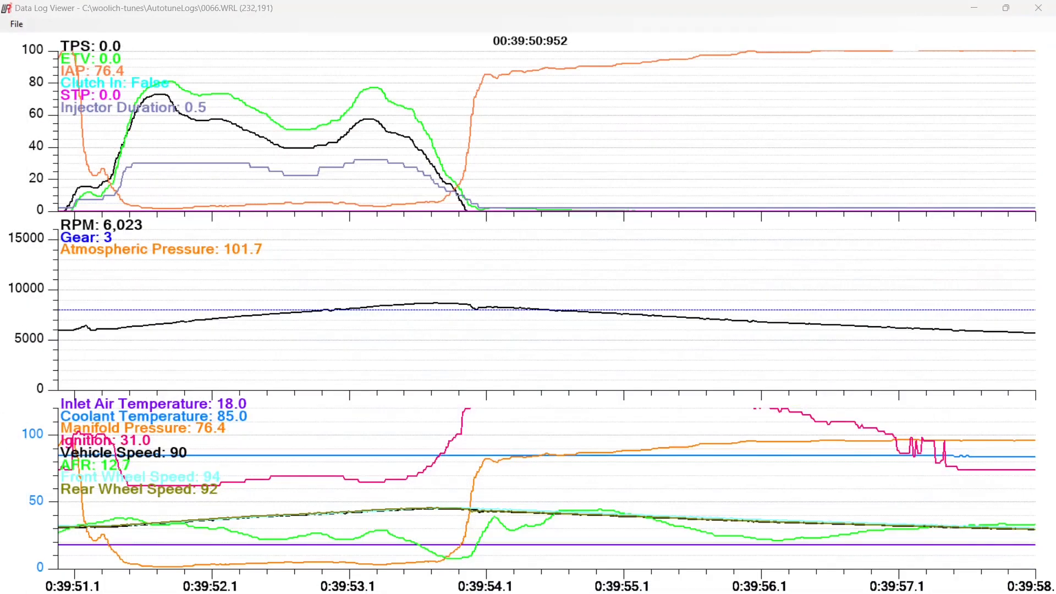
left_click(239, 276)
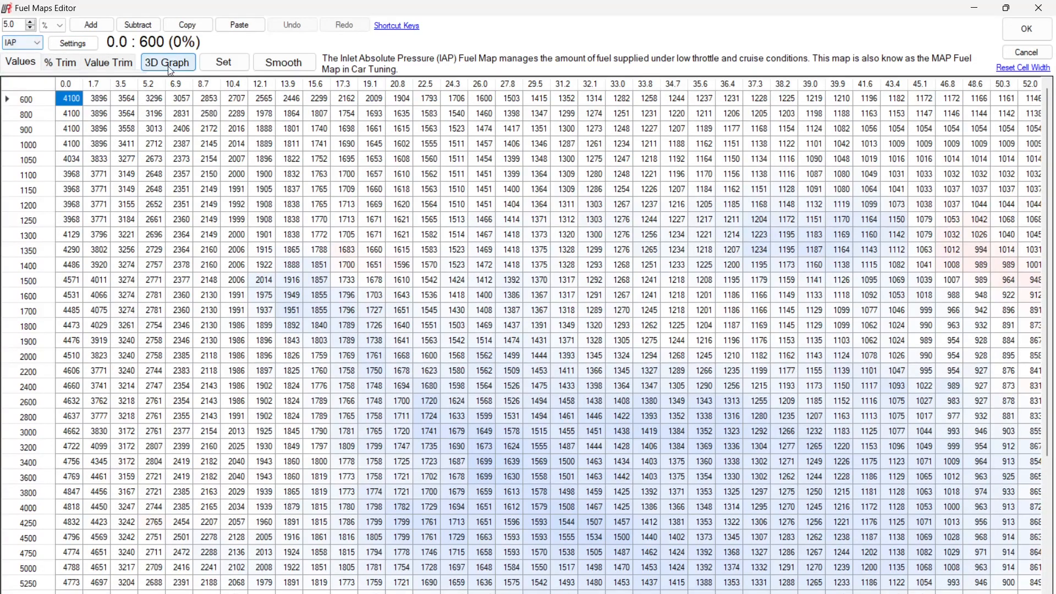
left_click(70, 65)
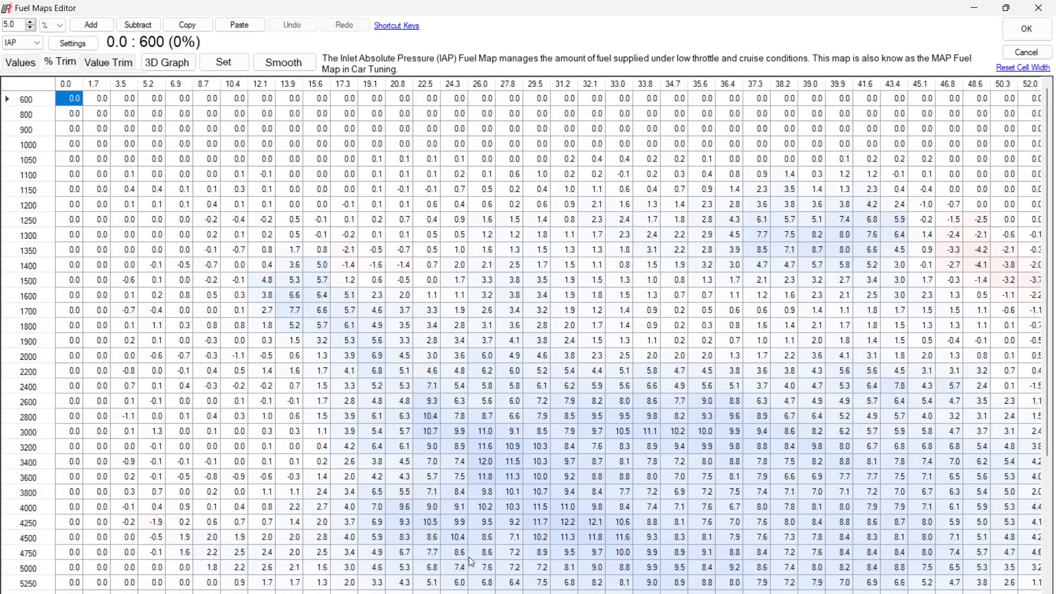
scroll(813, 227, "right", 5)
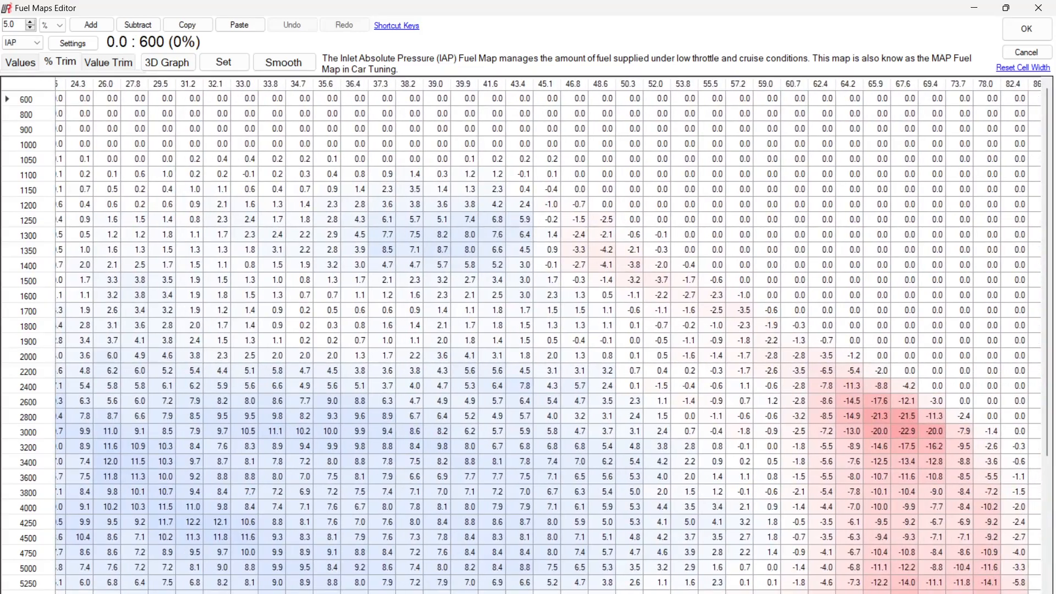
scroll(813, 227, "down", 4)
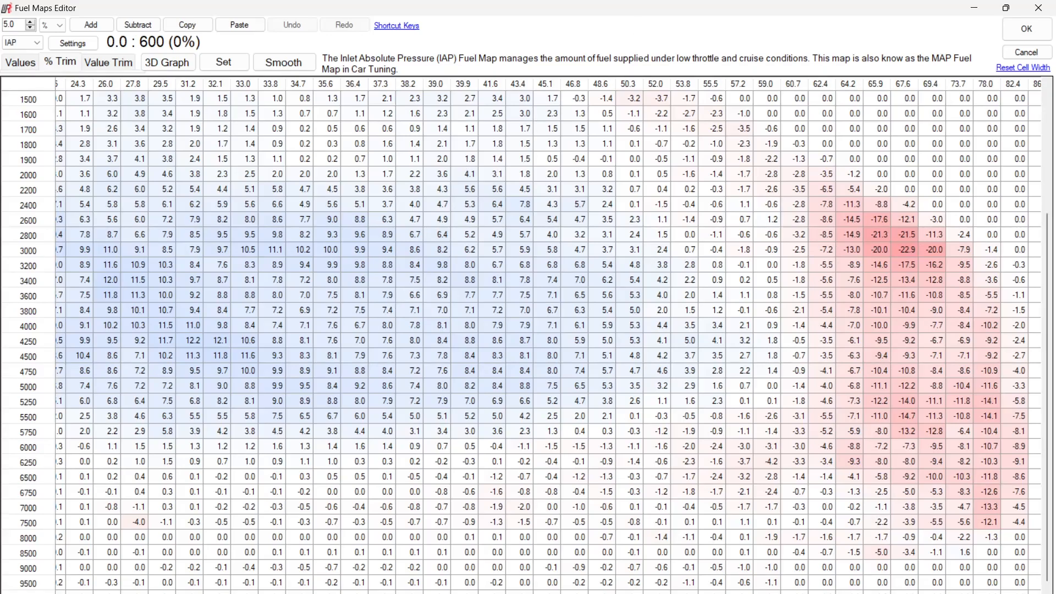
Inspect the IAP percentage trim cells at 65.9 to 69.4 between 2600 and 3000 RPM.
left_click(881, 249)
left_click(881, 234)
left_click(879, 221)
left_click(910, 251)
left_click(930, 250)
left_click(904, 225)
left_click(907, 251)
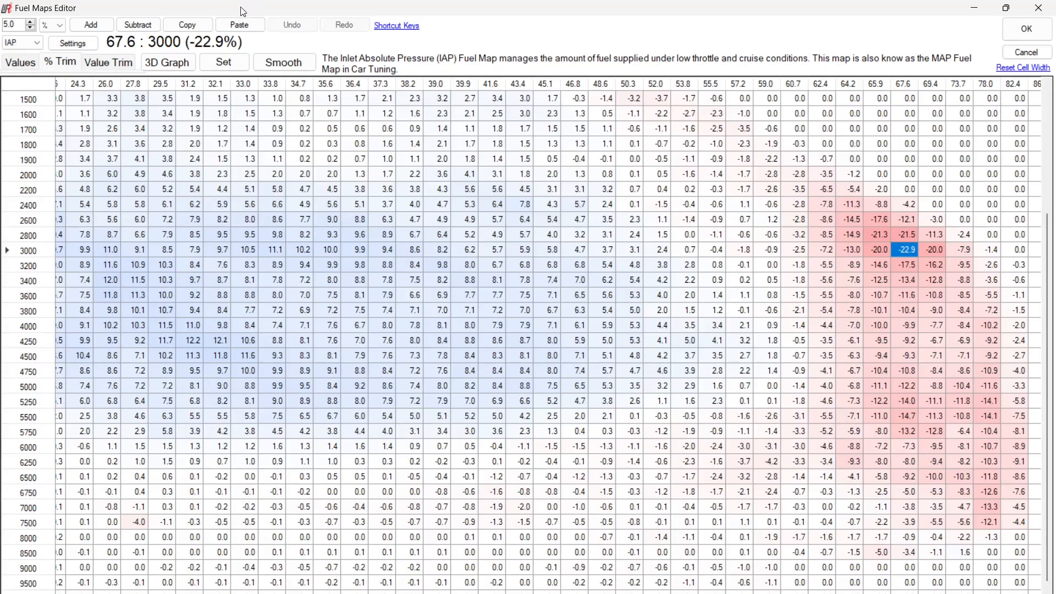
Switch to the TPS fuel map and examine its percentage trims in a rotated 3D graph.
left_click(30, 43)
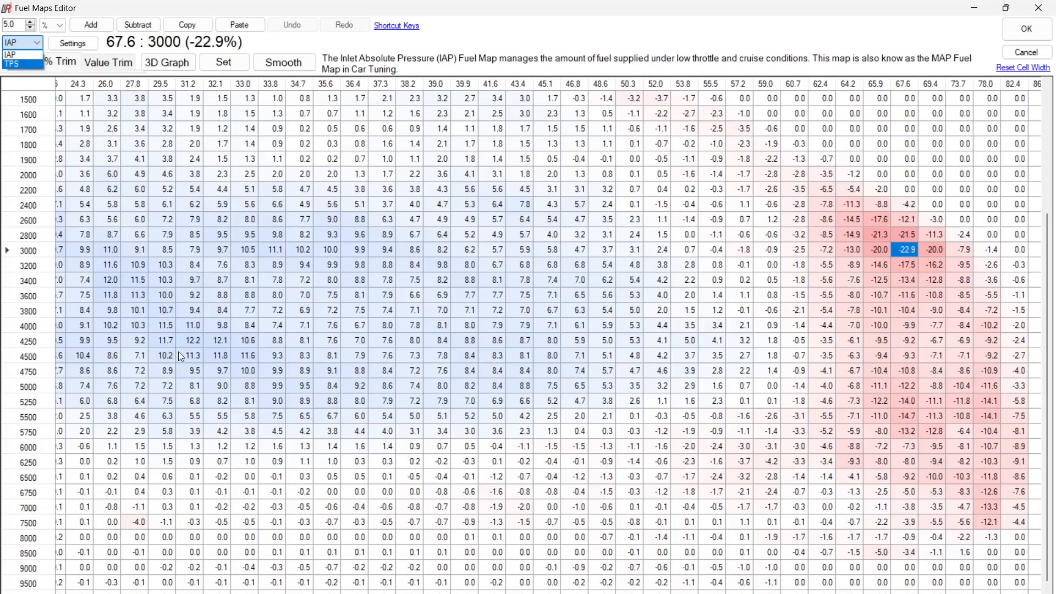
left_click(31, 56)
left_click(25, 44)
left_click(21, 62)
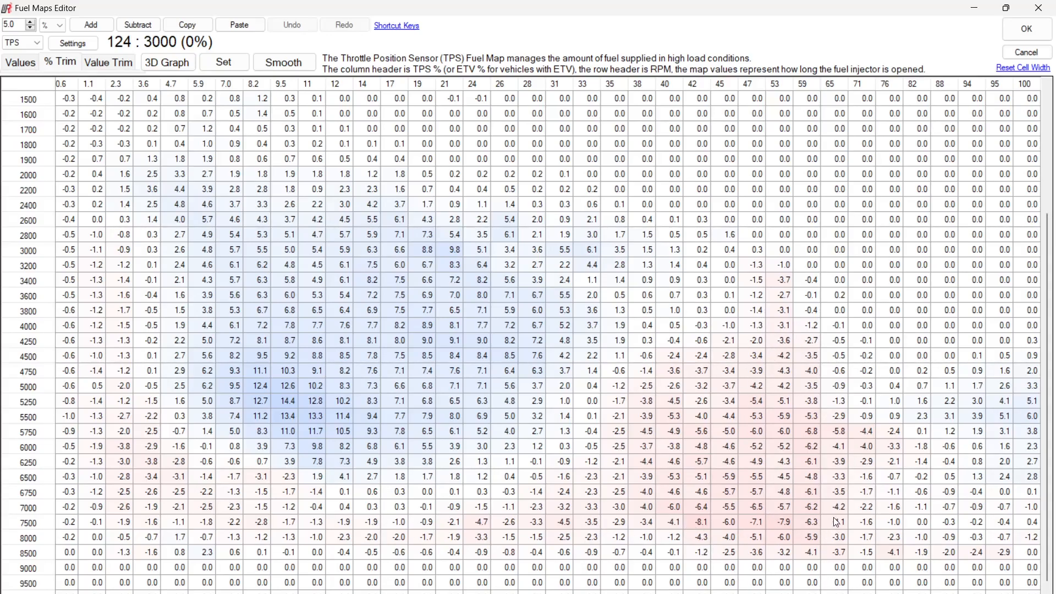
left_click(185, 65)
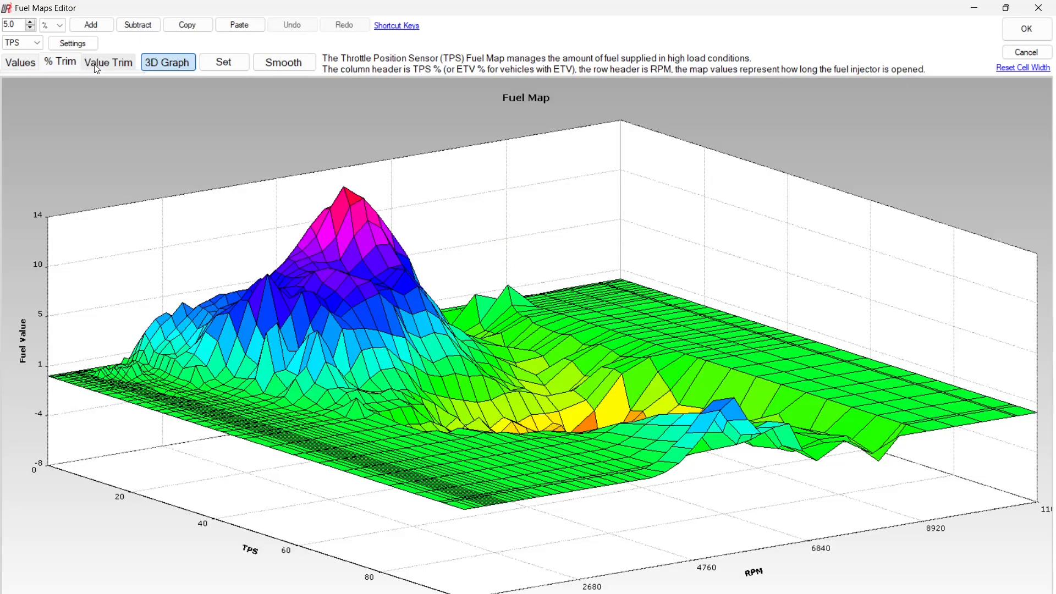
mouse_move(649, 435)
left_mouse_down()
mouse_move(572, 450)
mouse_move(555, 471)
mouse_move(543, 439)
mouse_move(517, 443)
mouse_move(542, 459)
mouse_move(593, 443)
left_mouse_up()
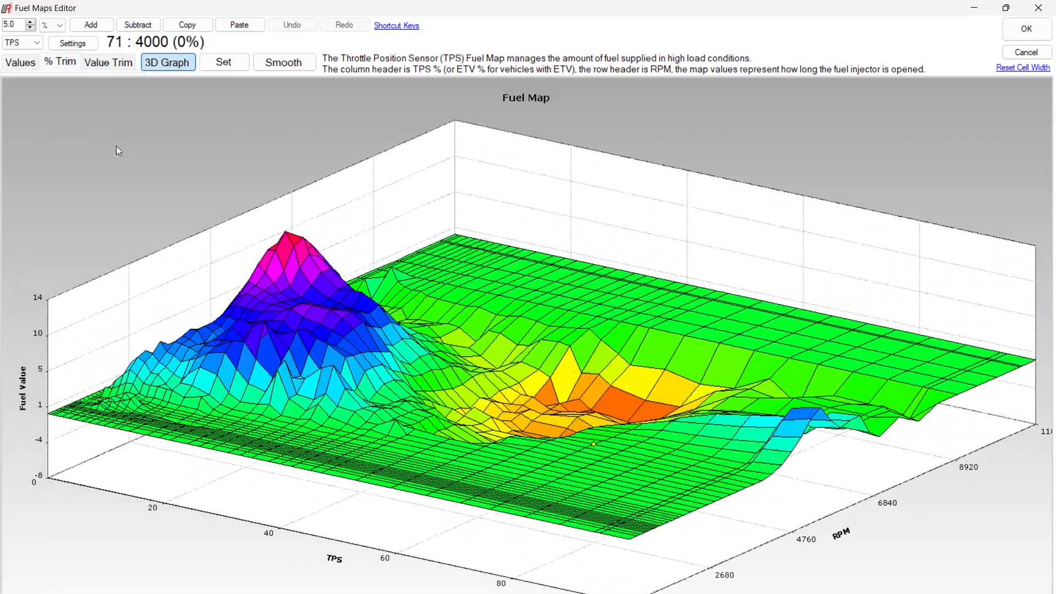
Examine the TPS value trims and fuel values in 3D, rotating the surface and picking the TPS 17, 5000 RPM point.
left_click(108, 61)
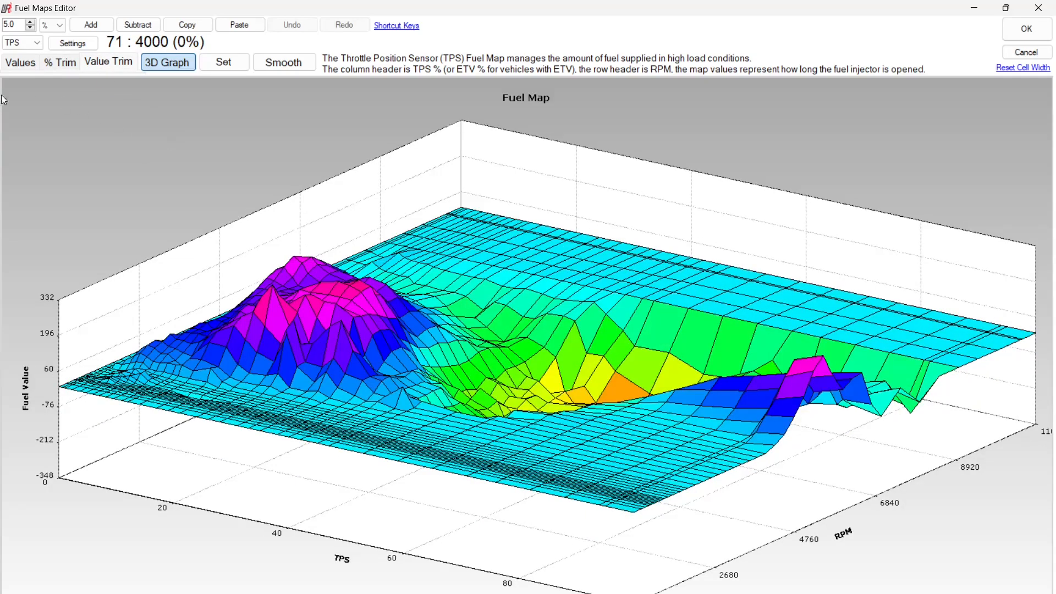
left_click(22, 62)
left_click_drag(389, 439, 434, 457)
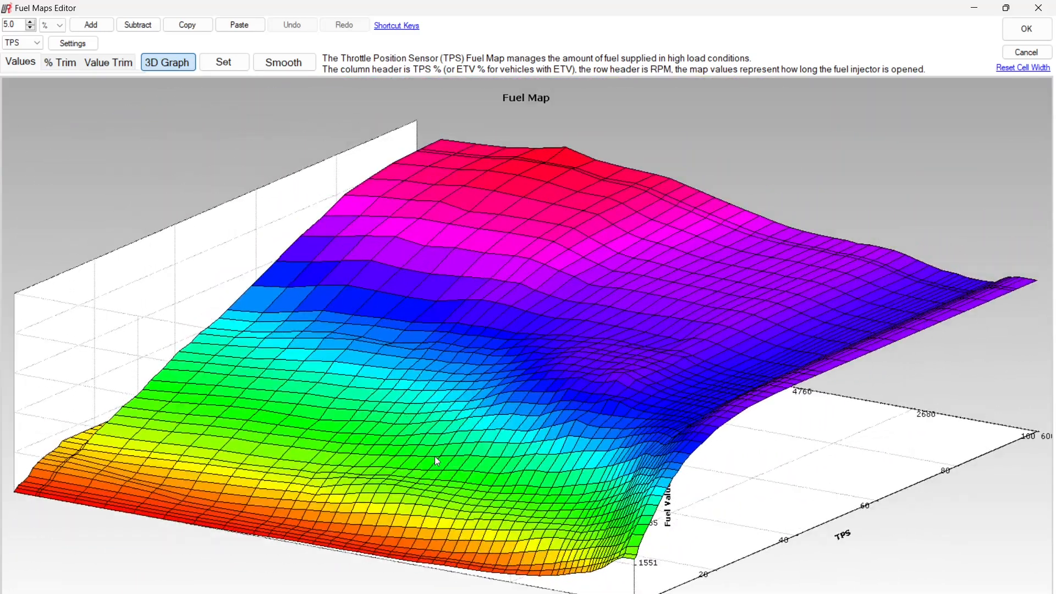
left_click(436, 457)
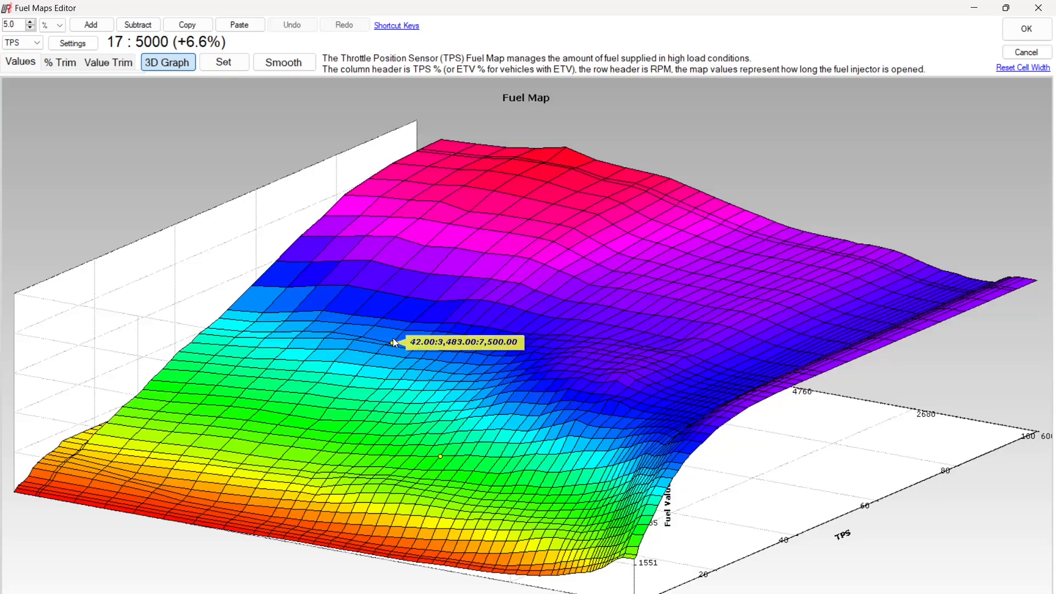
Compare the throttle roll-off near 0:39:53.6 in log 0066.WRL with the TPS 19 and TPS 53 fuel table cells at 8500 RPM.
key("alt+Tab")
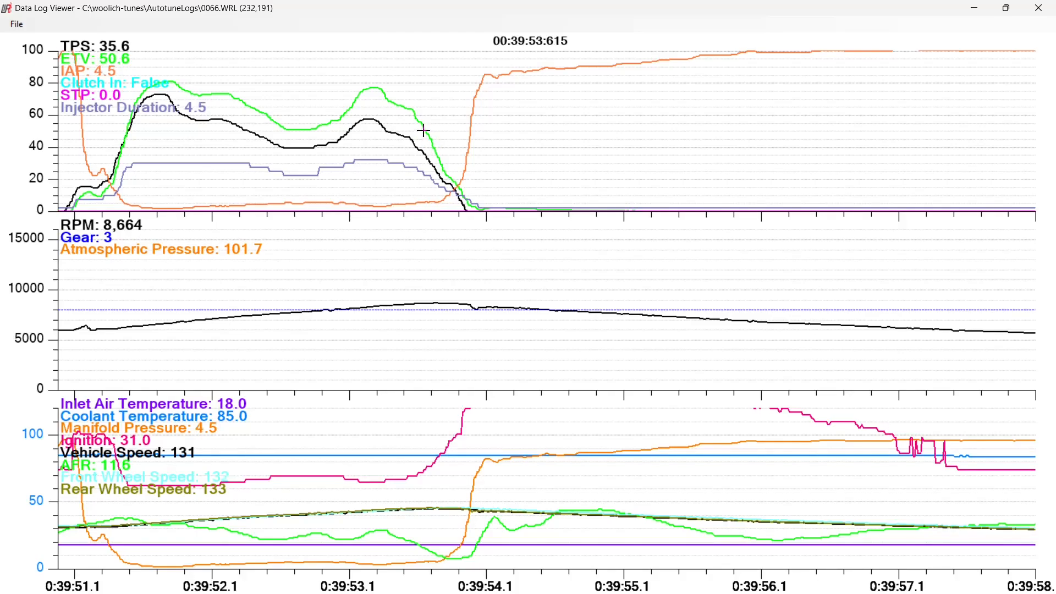
key("alt+Tab")
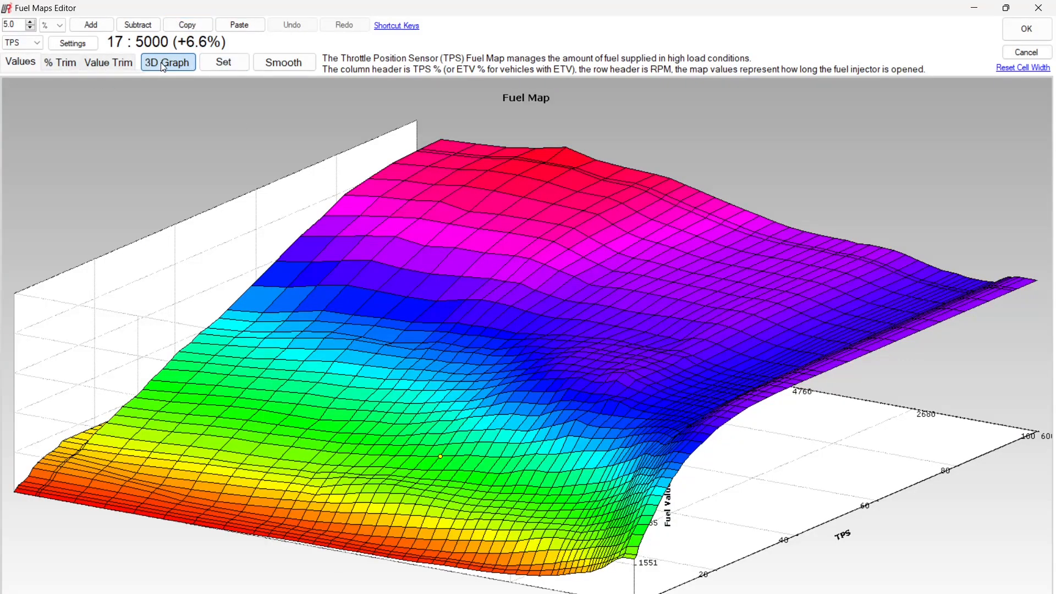
left_click(190, 67)
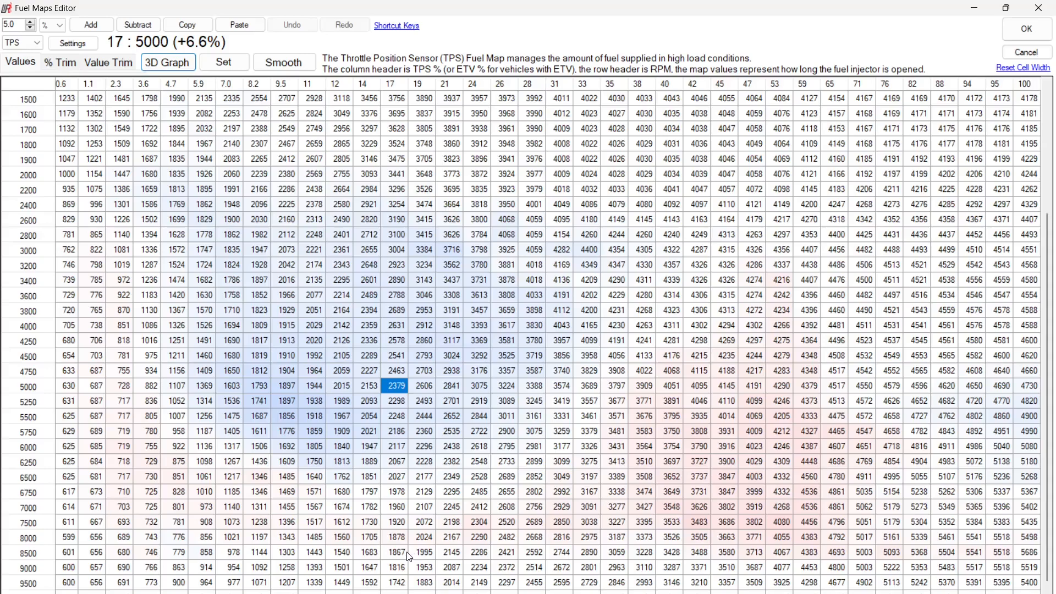
left_click(421, 552)
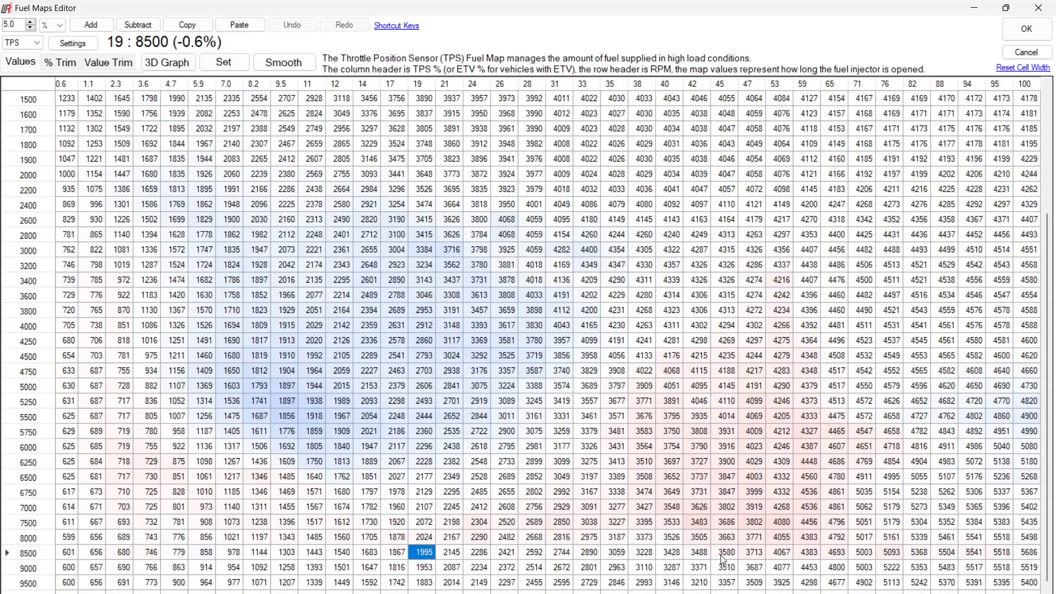
left_click(783, 555)
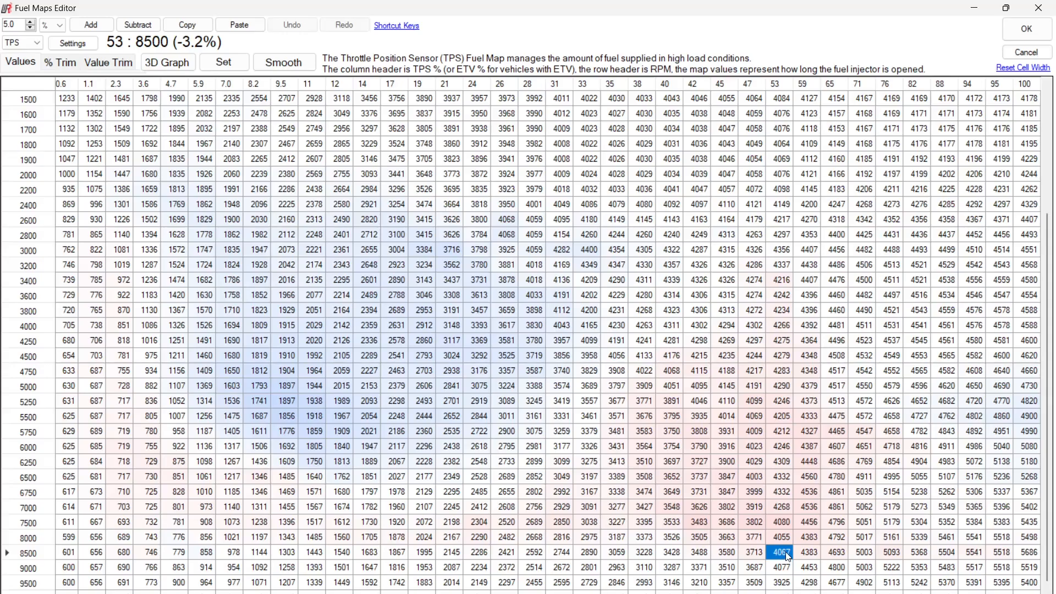
key("alt+Tab")
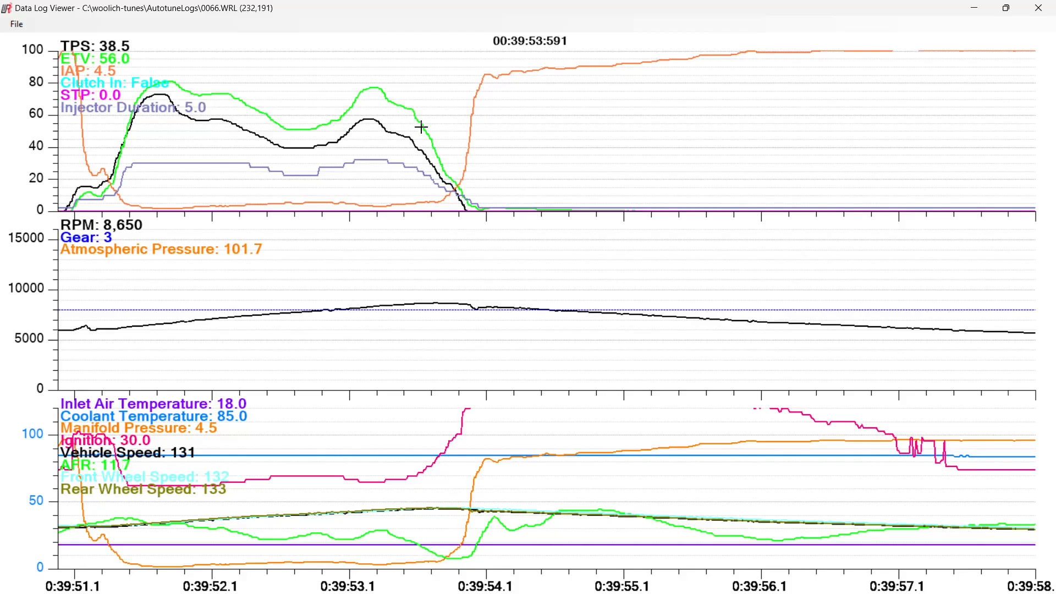
left_click(974, 8)
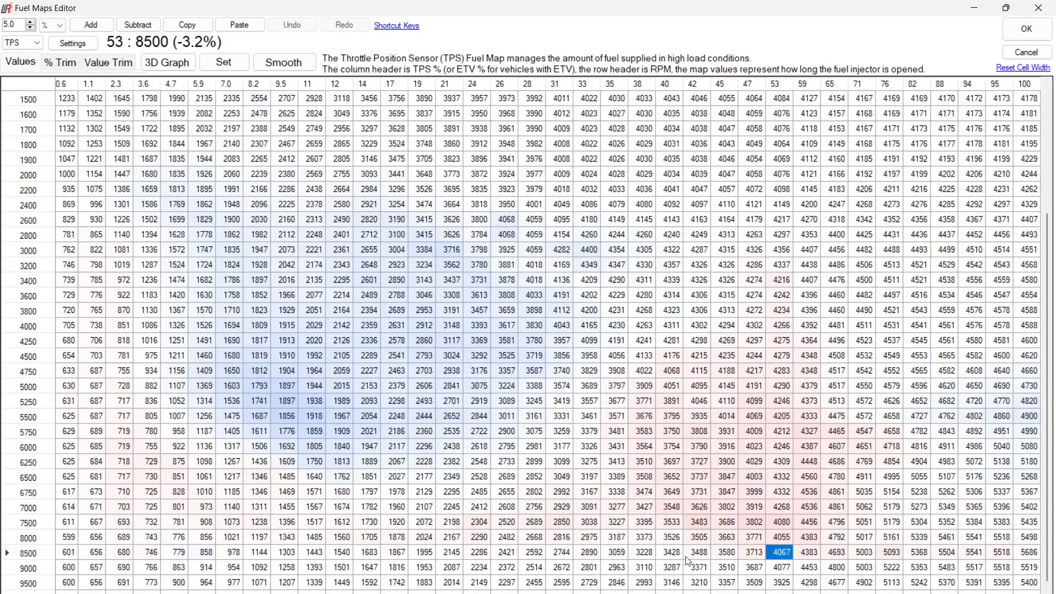
Check the TPS fuel cells beside 53 at 8500 RPM, and view the map's fuel values and percentage trims as 3D surfaces.
key("Right")
key("Left")
key("Left")
key("Right")
left_click(168, 64)
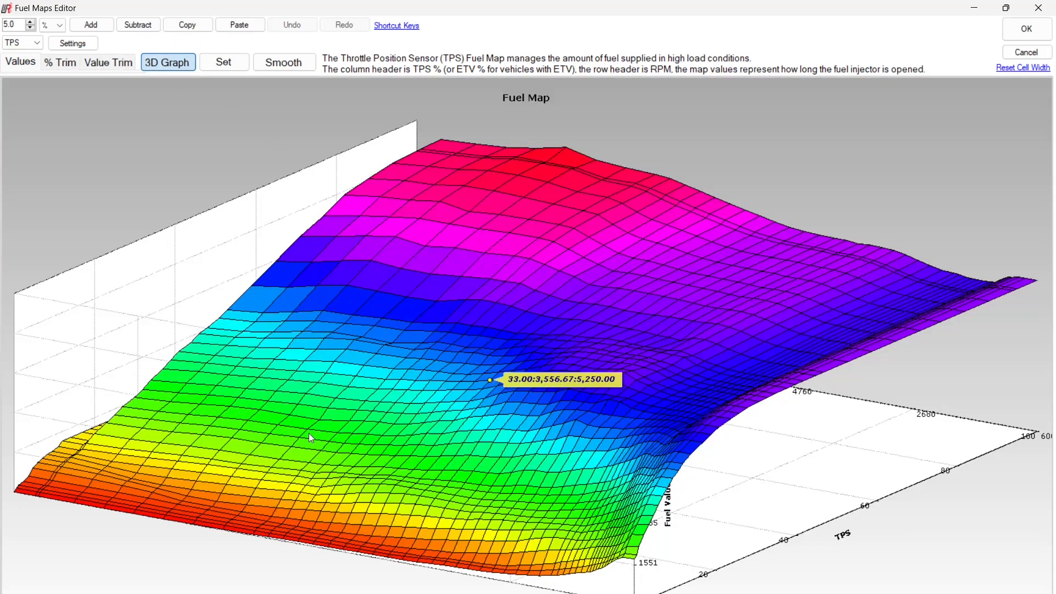
left_click(62, 65)
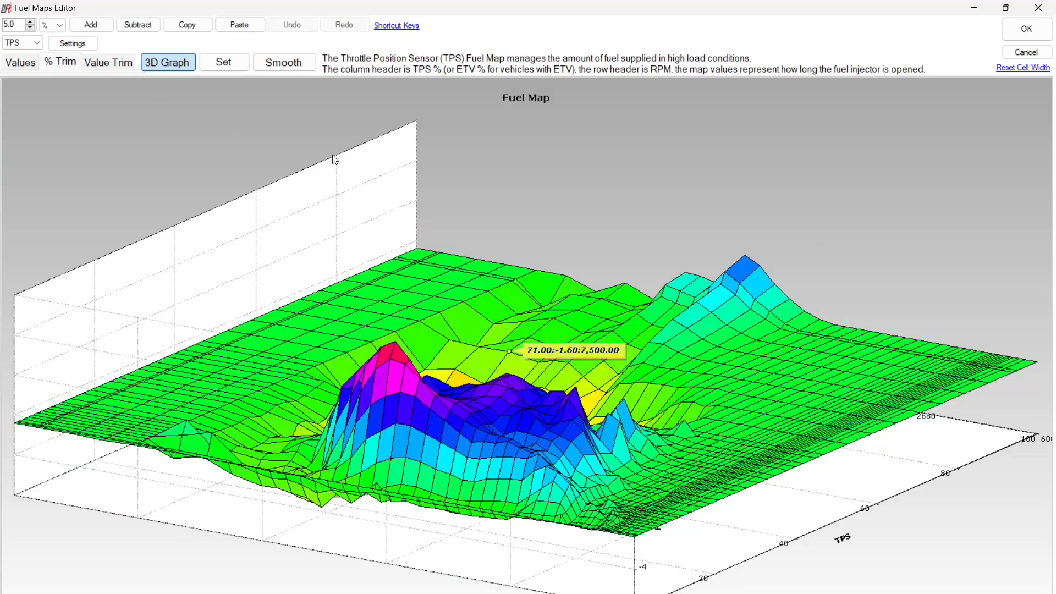
Inspect the TPS 65 and TPS 47 fuel table cells at 8500 RPM, comparing the latter with its percentage trim.
left_click(168, 63)
left_click(28, 62)
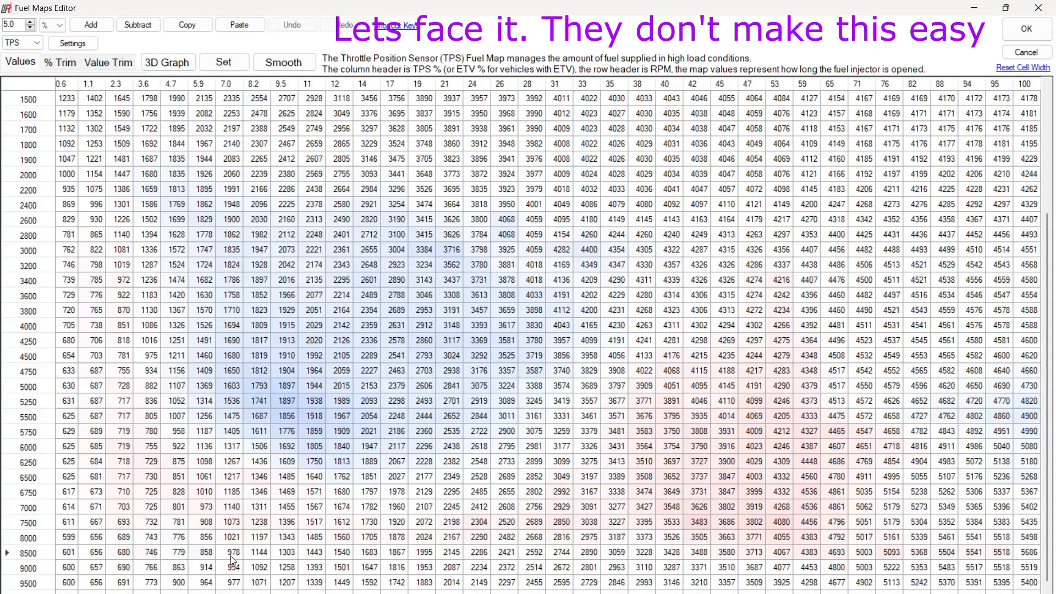
left_click(832, 556)
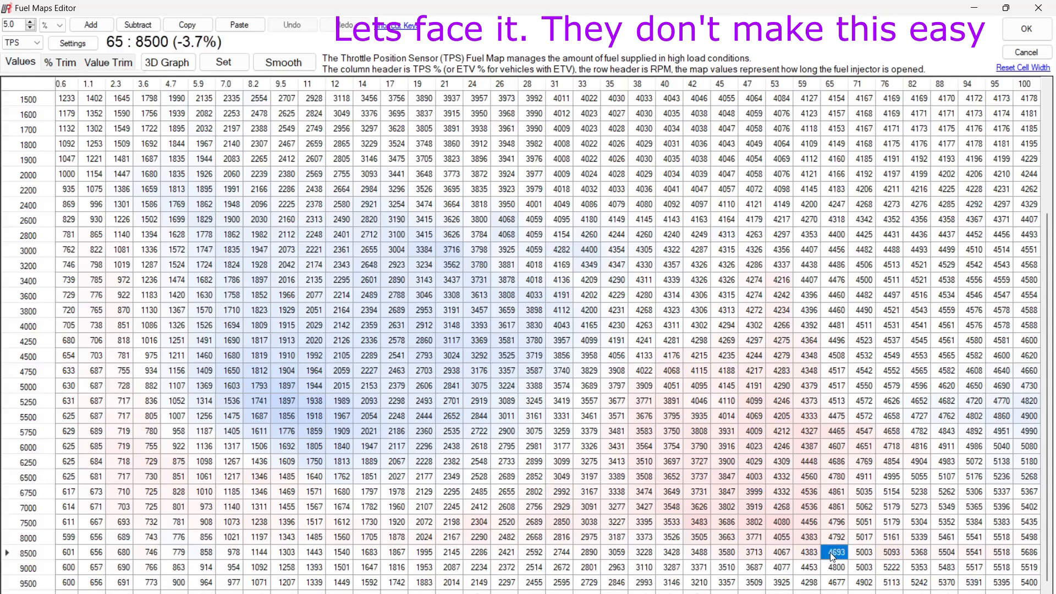
left_click(758, 554)
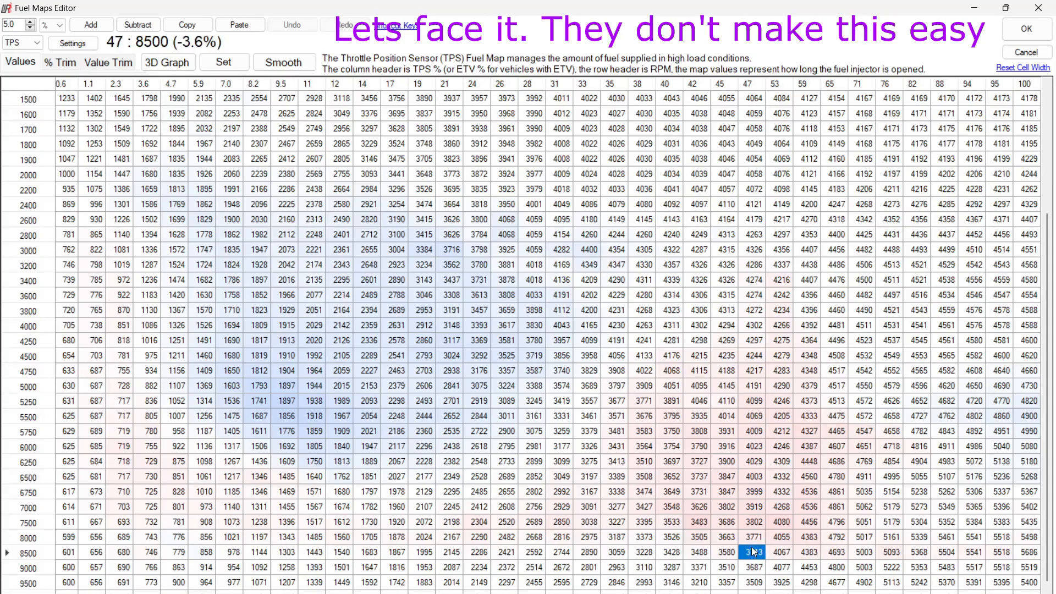
left_click(52, 65)
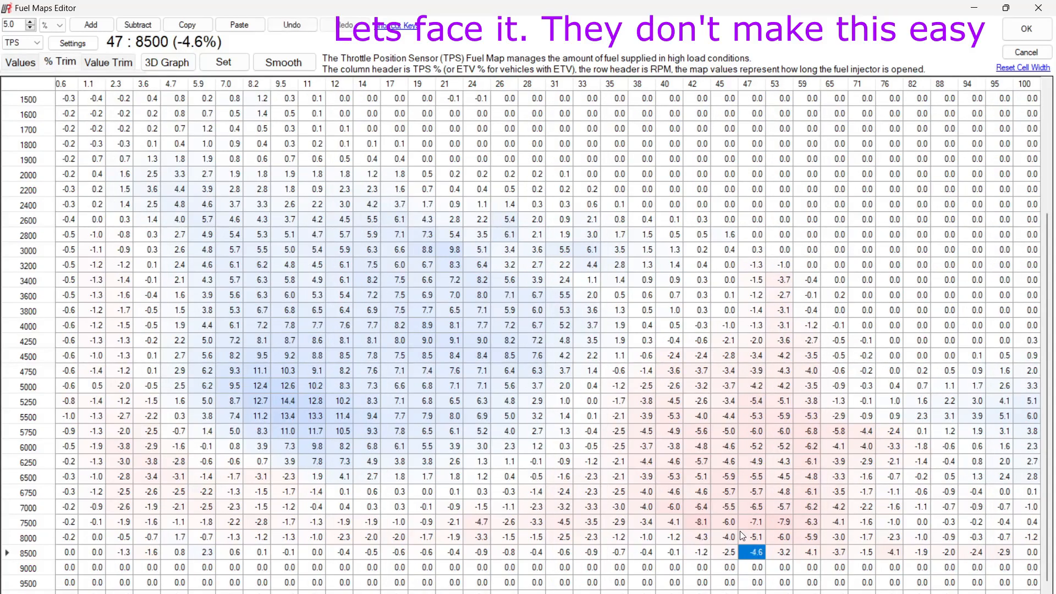
Rotate the 3D graph of the TPS fuel map and pick the TPS 65, 4000 RPM point.
left_click(168, 62)
left_click_drag(379, 224, 685, 358)
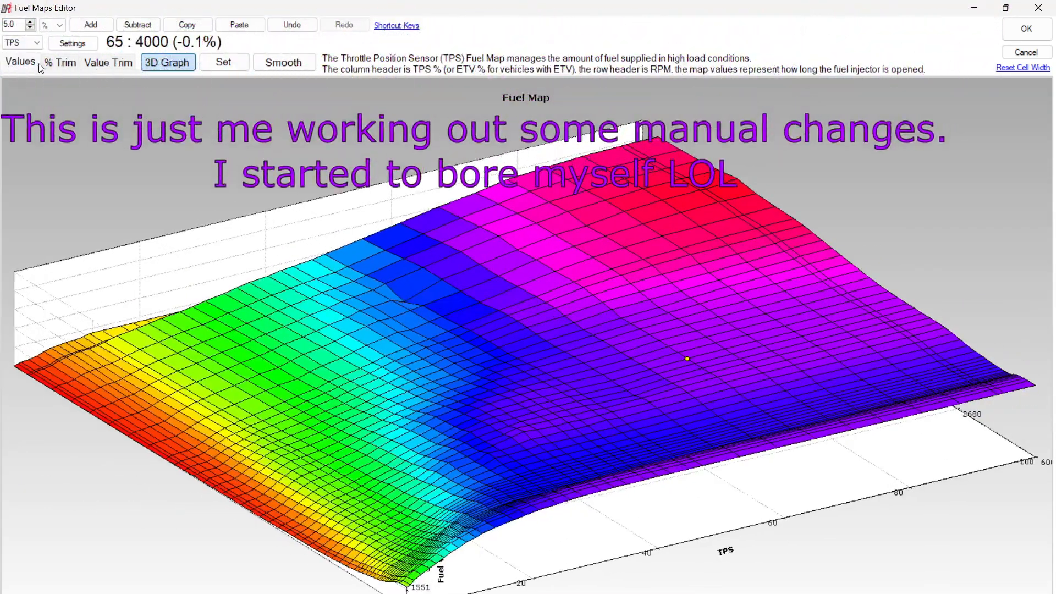
left_click(167, 62)
left_click(224, 62)
left_click(577, 337)
key("Left")
Examine the TPS fuel surface from another angle, picking the TPS 42, 7500 RPM point and alternating between trims and values.
left_click(168, 62)
mouse_move(409, 296)
left_click_drag(409, 296, 718, 417)
left_click(404, 335)
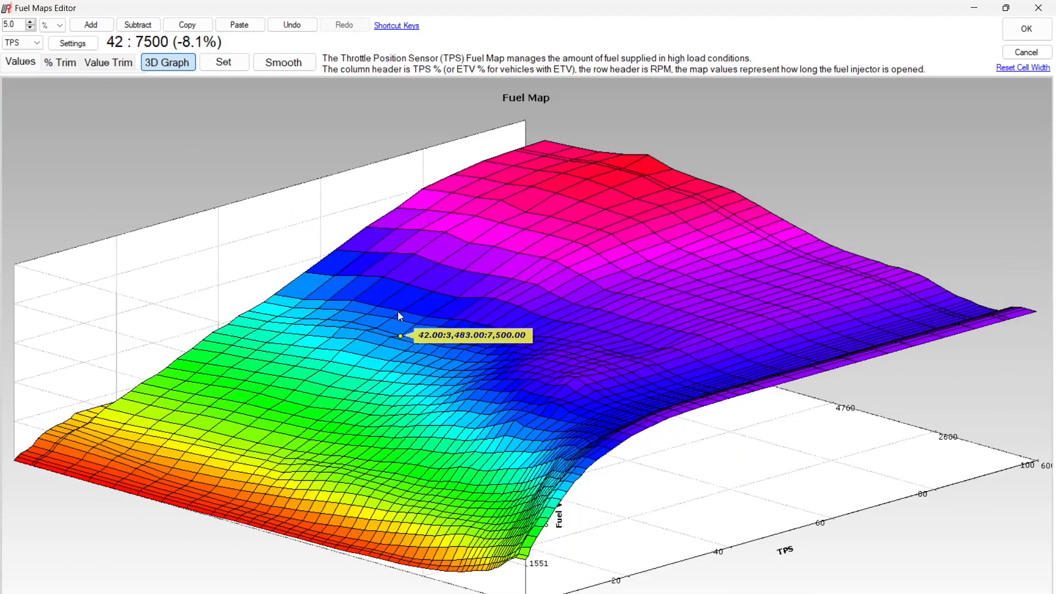
left_click(60, 63)
left_click(20, 62)
left_click(167, 62)
left_click(168, 62)
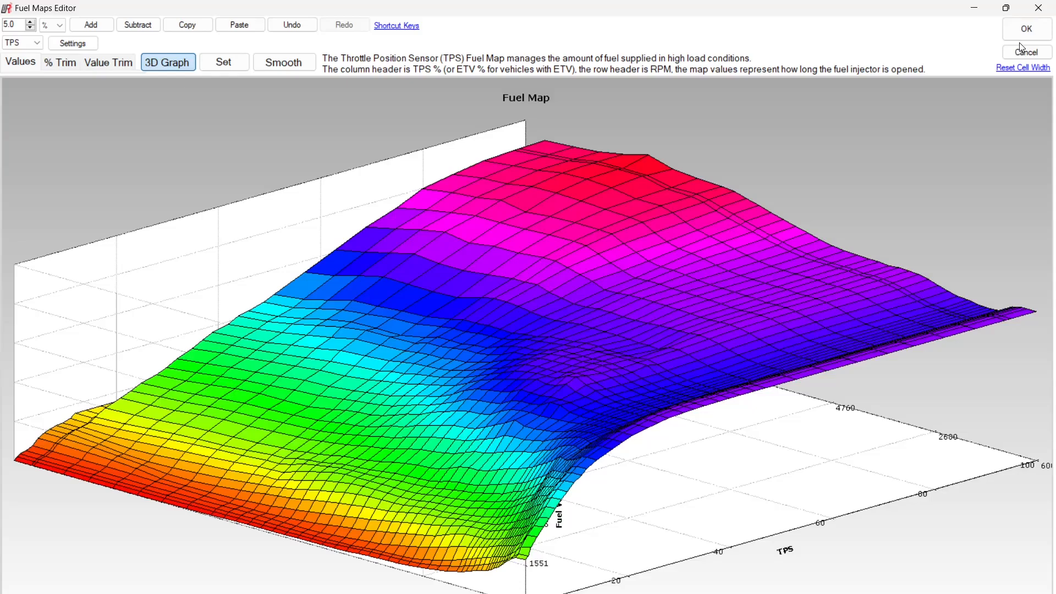
Close ride log 0066.WRL and review the Exhaust Gas Offset values in the program settings.
left_click(1026, 28)
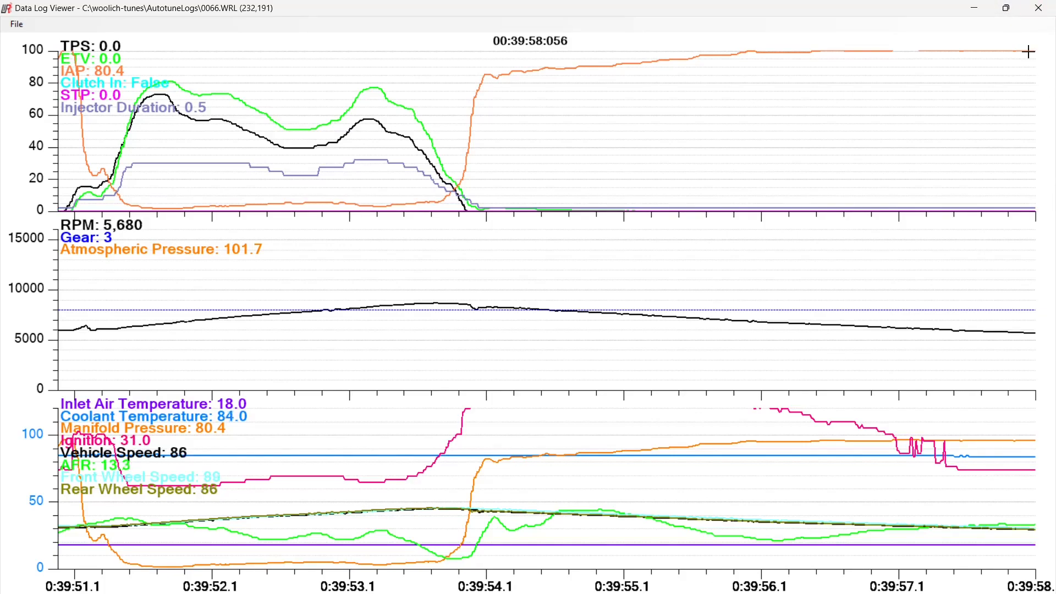
left_click(1041, 8)
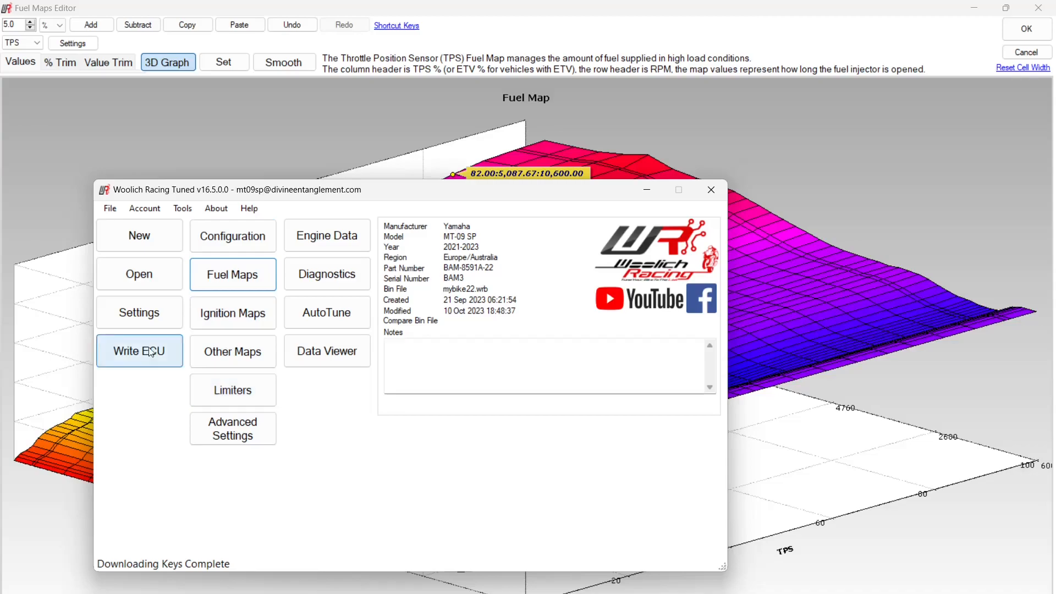
left_click(126, 315)
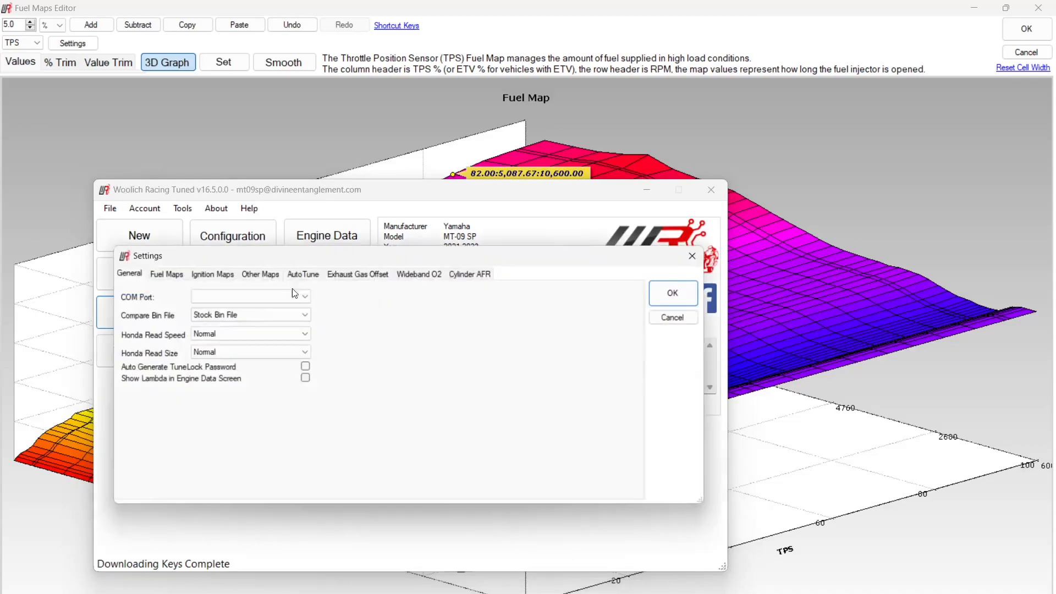
left_click(353, 273)
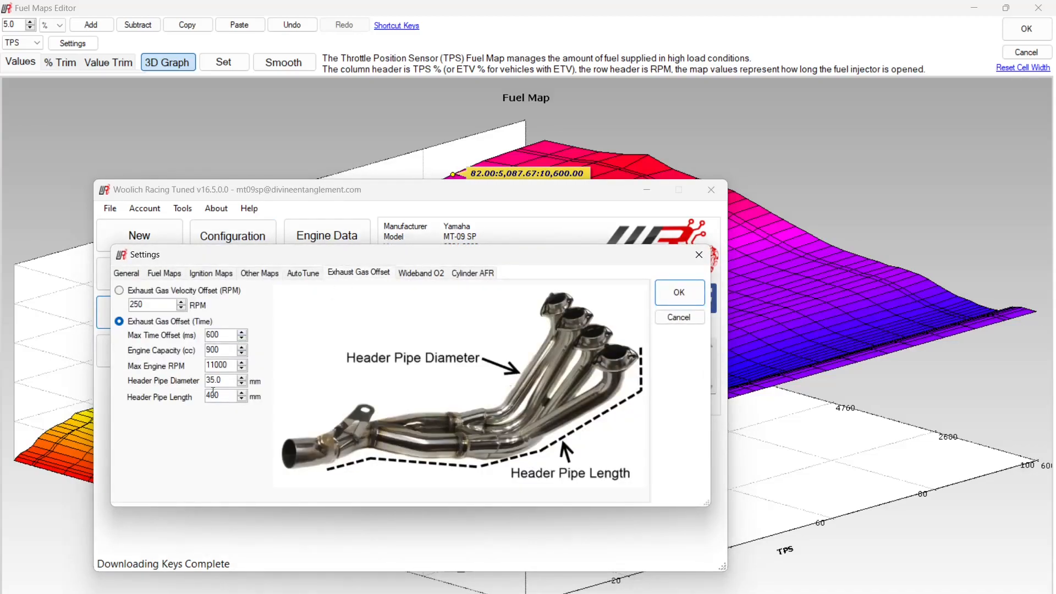
left_click(680, 318)
Open AutoTune and review its data filters, AutoTune strength, time window and smoothing settings.
left_click(337, 319)
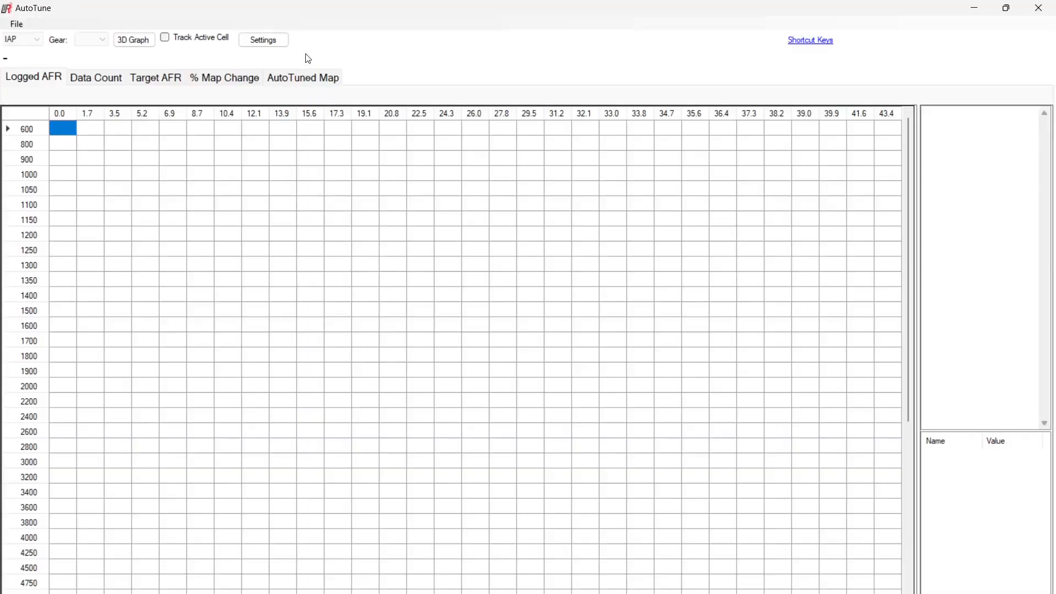
left_click(269, 39)
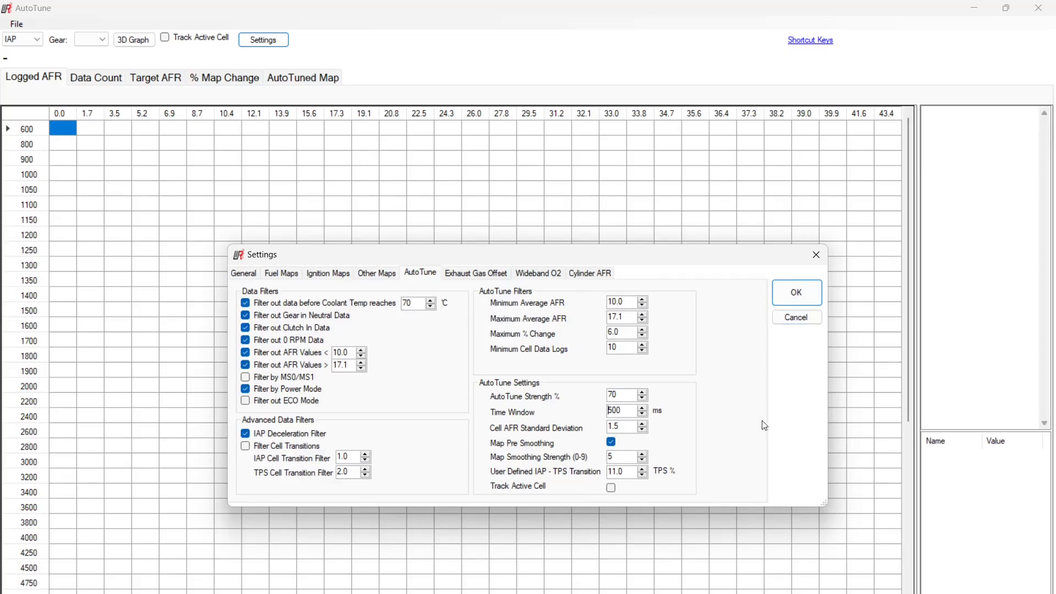
left_click(797, 292)
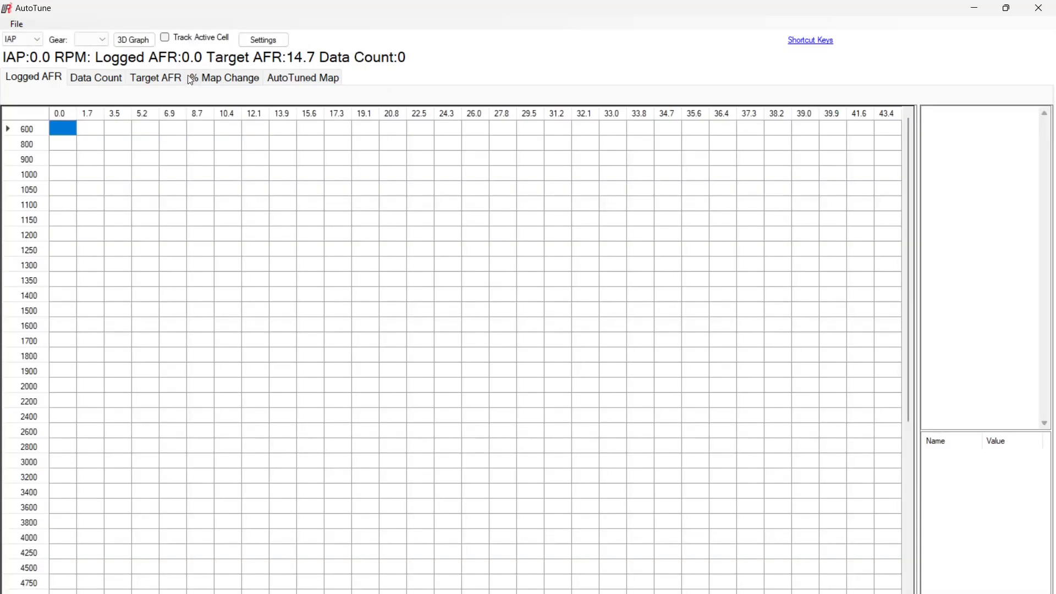
Review the header pipe diameter and length in AutoTune's Exhaust Gas Offset settings, cancel the dialog and exit AutoTune.
left_click(275, 41)
left_click(488, 275)
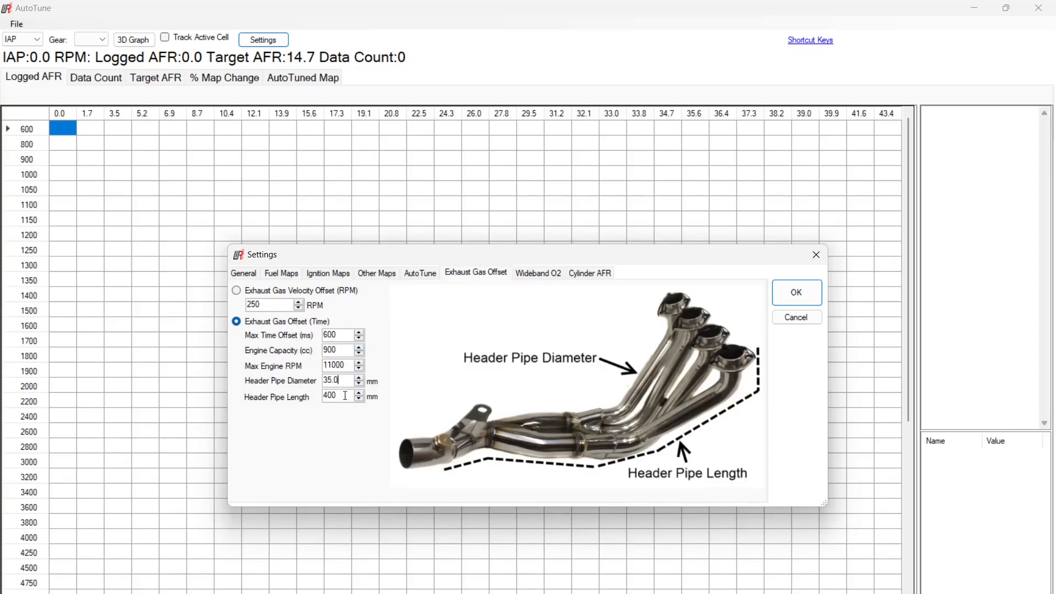
left_click_drag(339, 395, 320, 393)
left_click(795, 319)
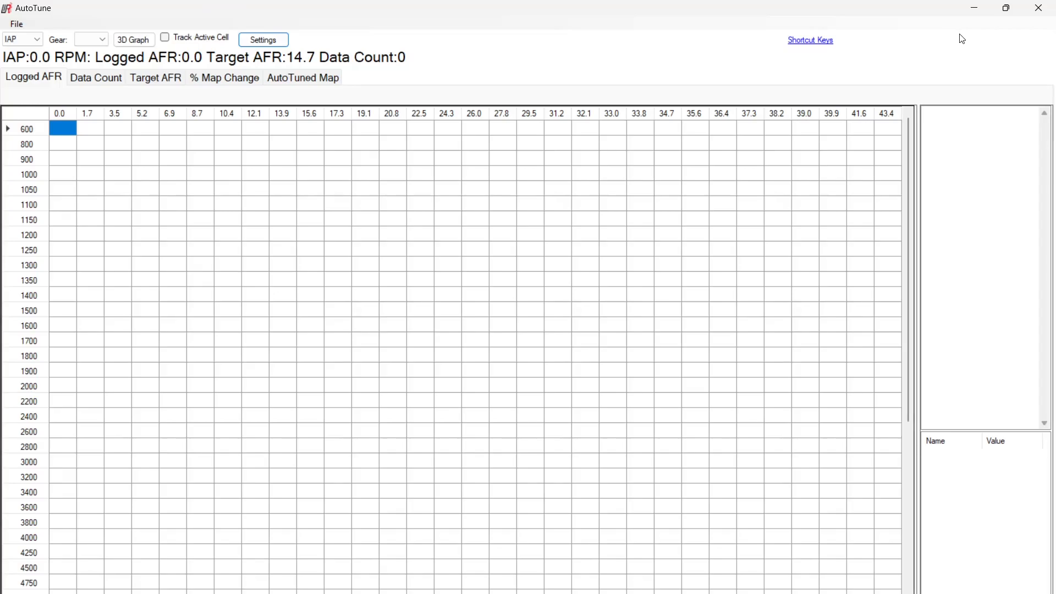
left_click(13, 25)
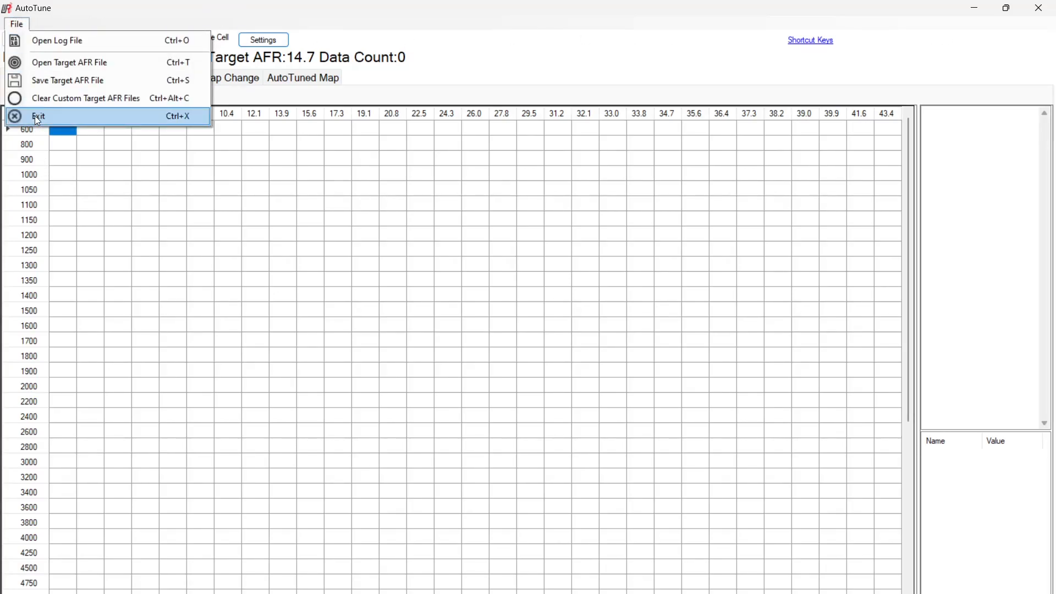
left_click(35, 115)
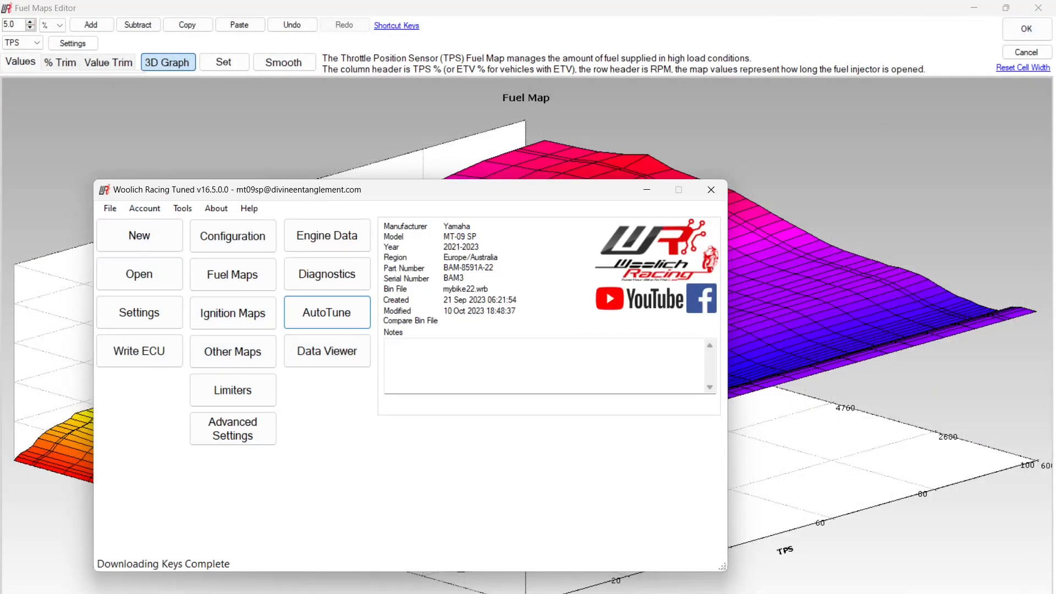
Accept the fuel map edits, save the mybike22.wrb bin file and close the tuning program.
left_click(1040, 99)
left_click(1029, 32)
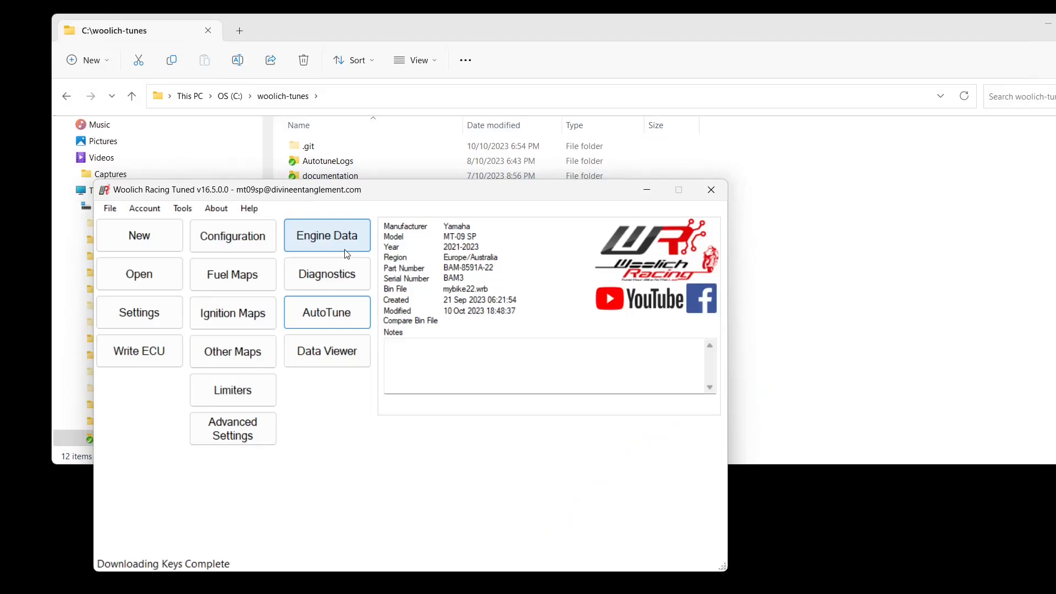
left_click(110, 208)
left_click(135, 300)
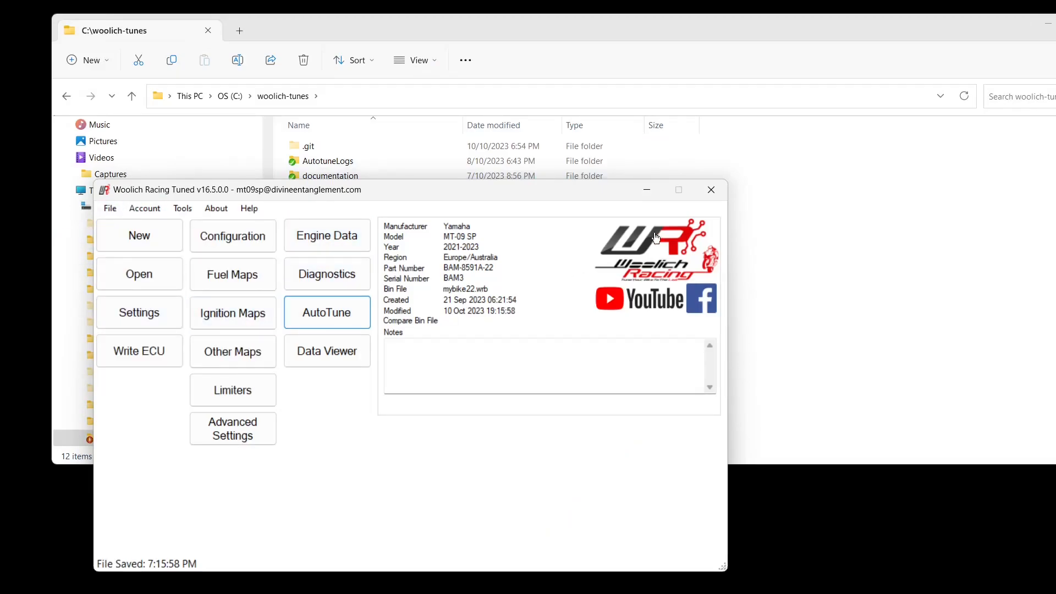
left_click(710, 189)
Commit mybike22.wrb to master in TortoiseGit, reusing the "V7 Autotune calculated" message from the log history with "(again)" appended.
right_click(330, 251)
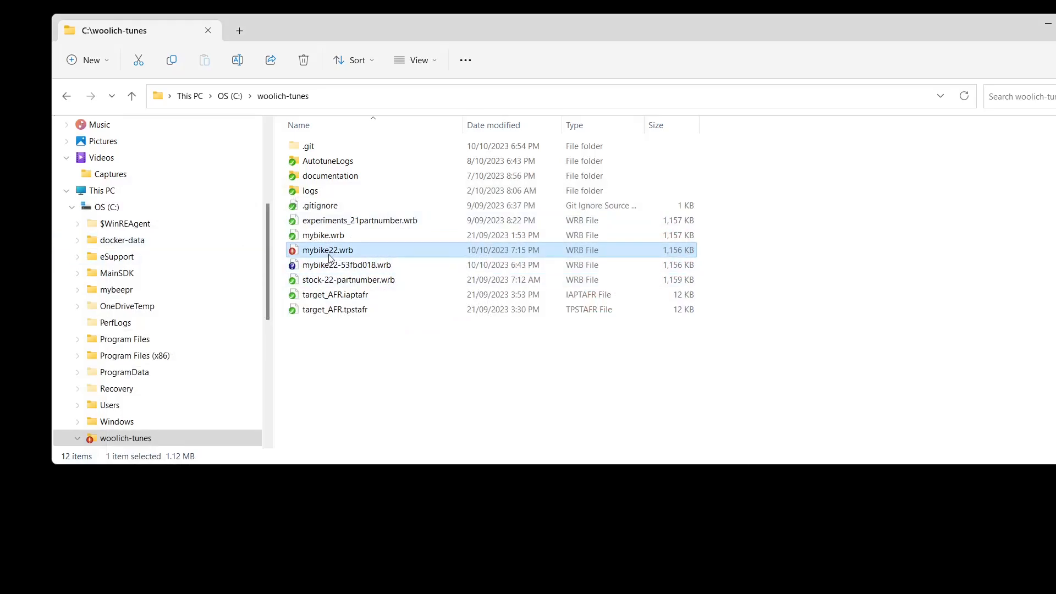
left_click(380, 359)
right_click(319, 136)
left_click(374, 317)
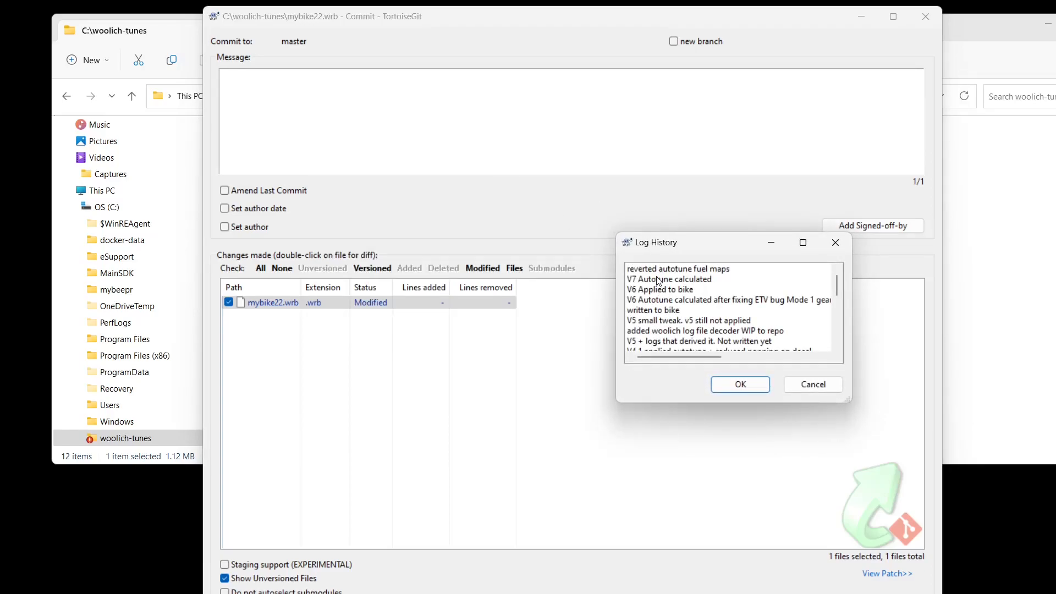
left_click(659, 280)
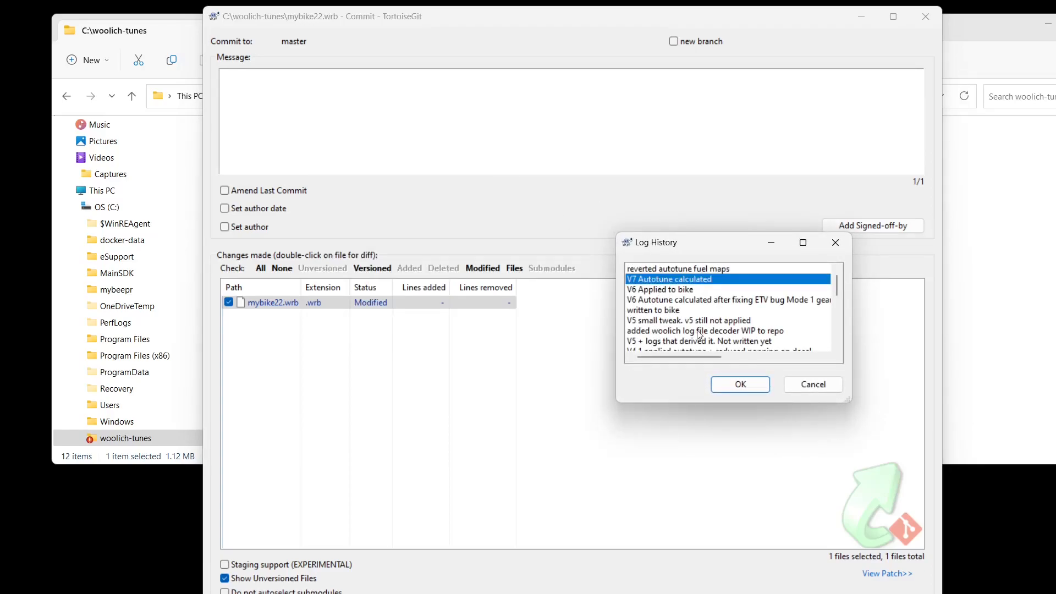
left_click(741, 384)
type("(again")
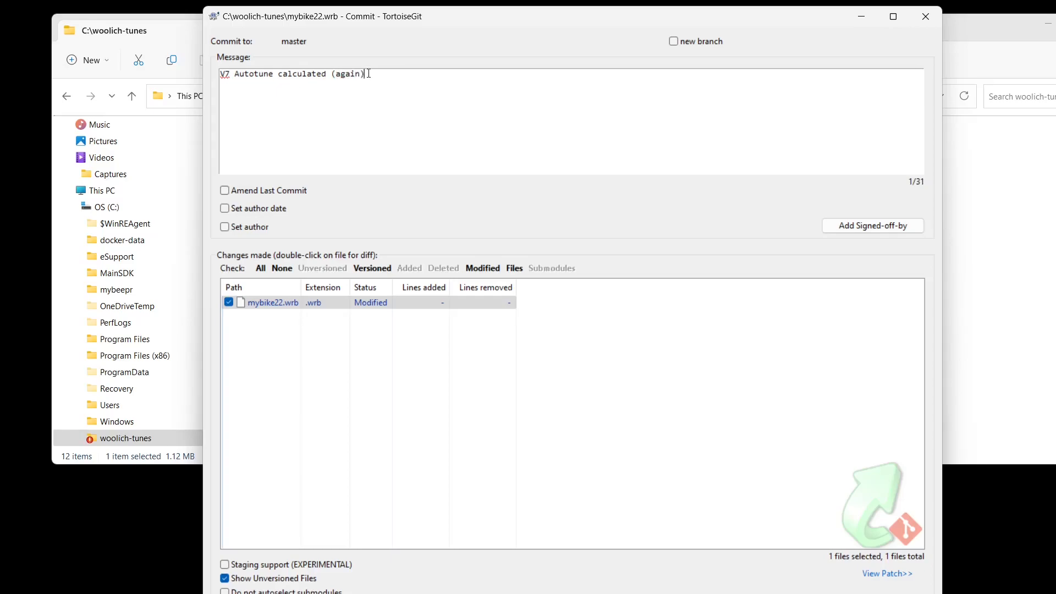
left_click(778, 593)
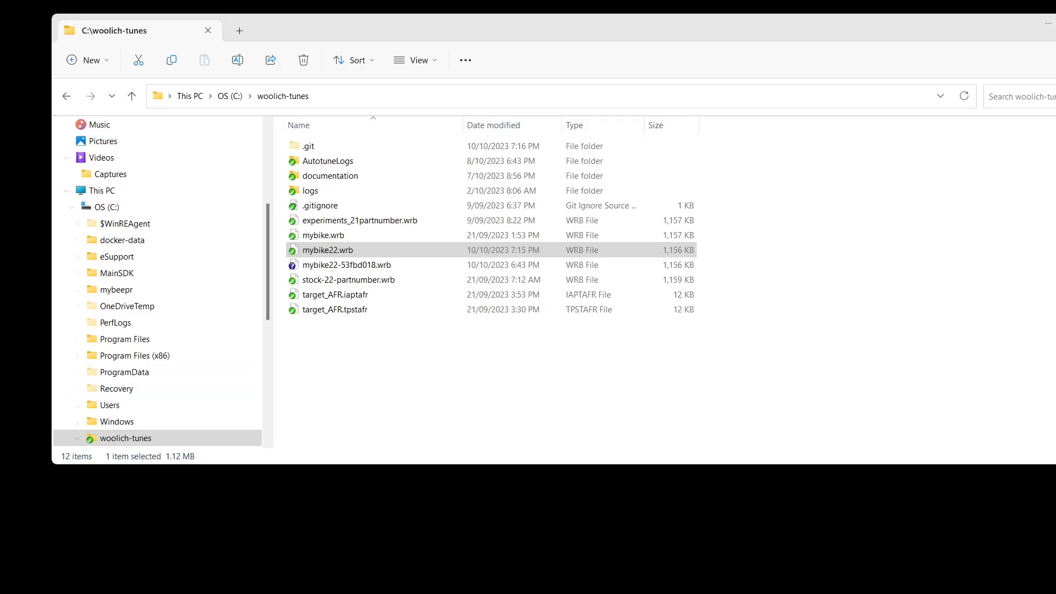
Select mybike22.wrb and narrow the woolich-tunes folder window to fit within the screen.
left_click(328, 250)
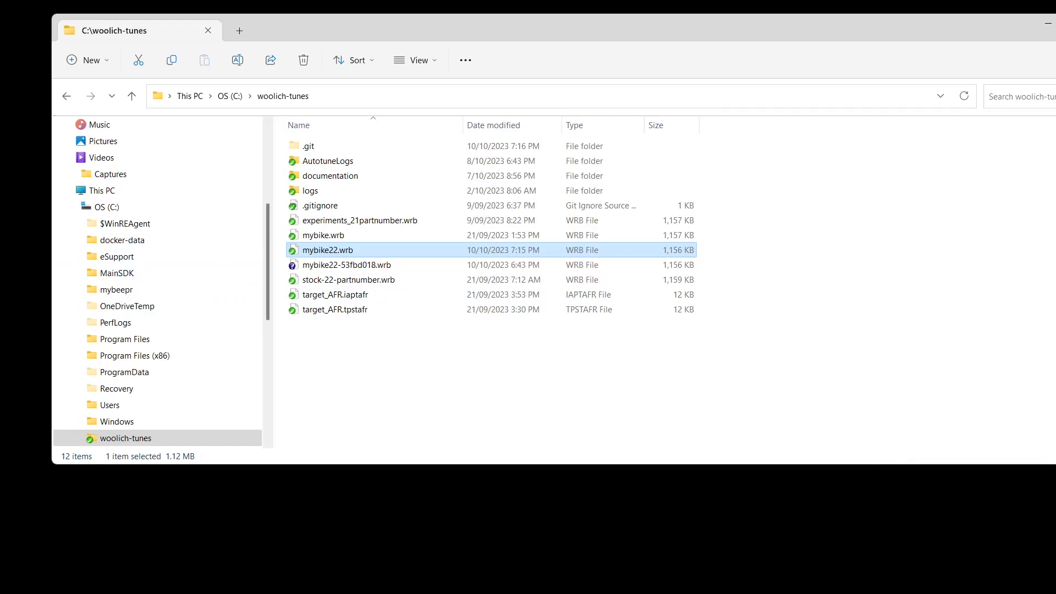
left_click_drag(1055, 422, 1035, 422)
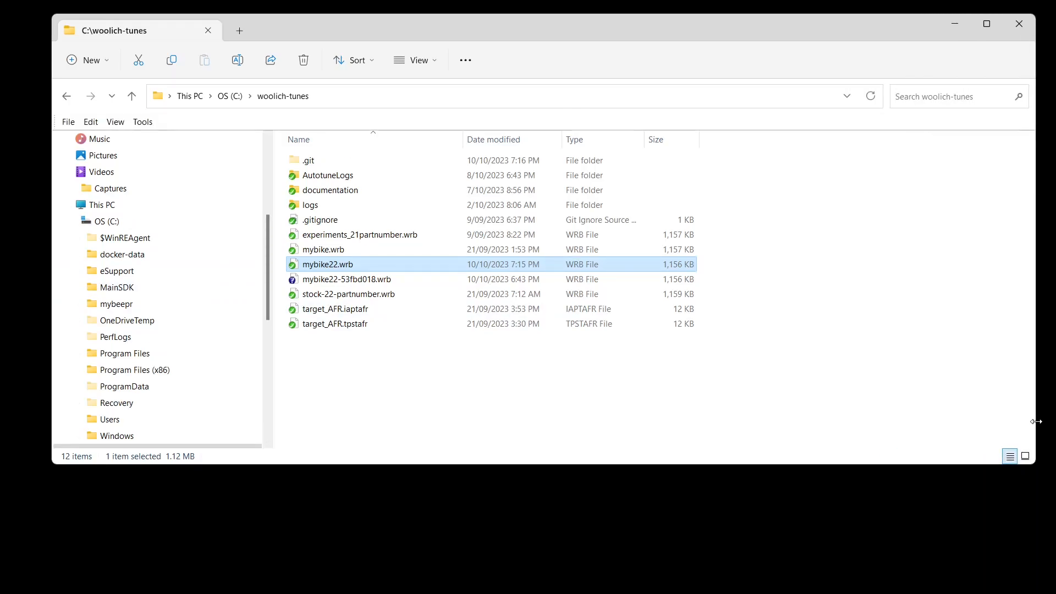